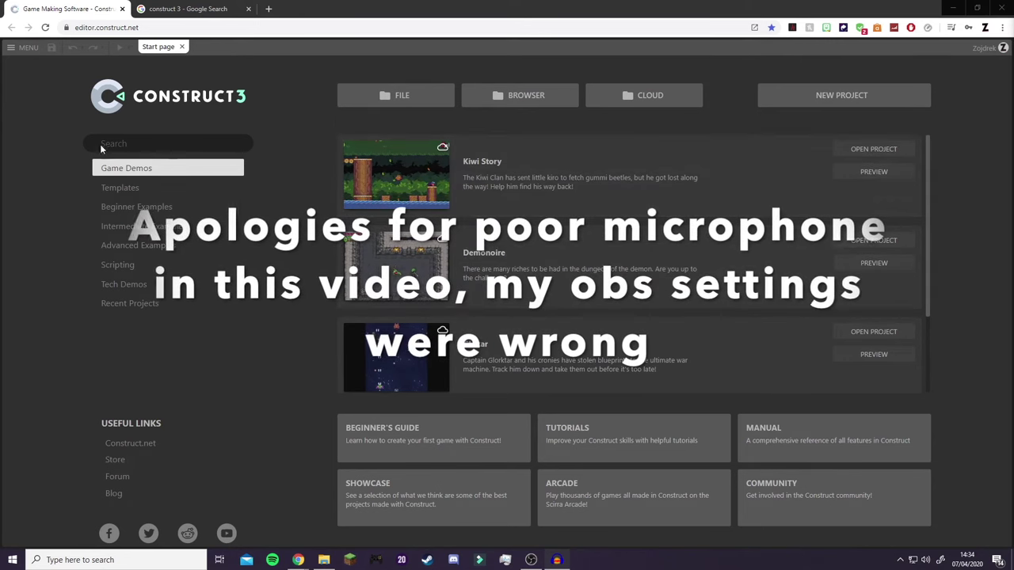
# Go back to the Google search results for 'construct 3'
pyautogui.click(187, 9)
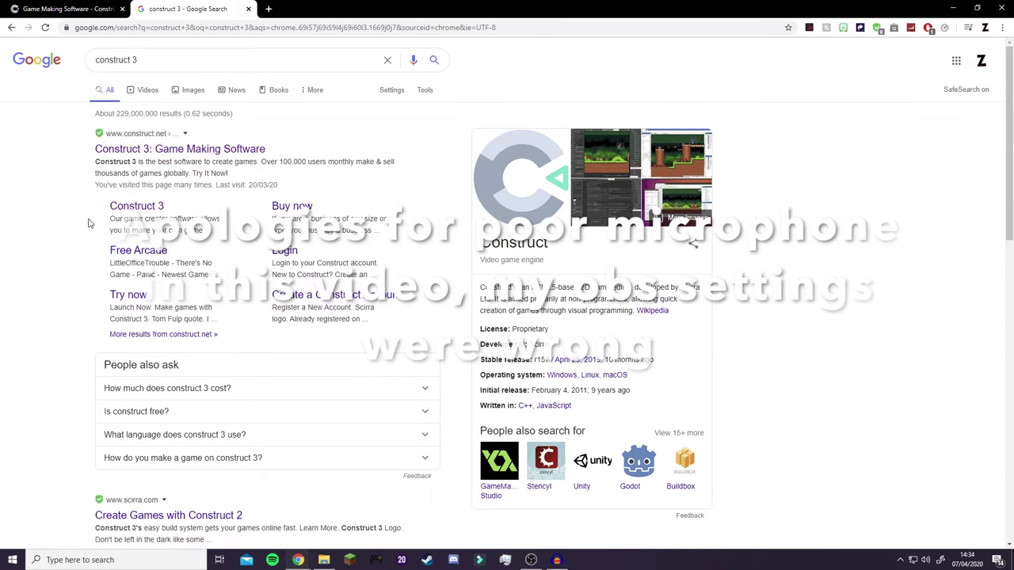
pyautogui.click(116, 9)
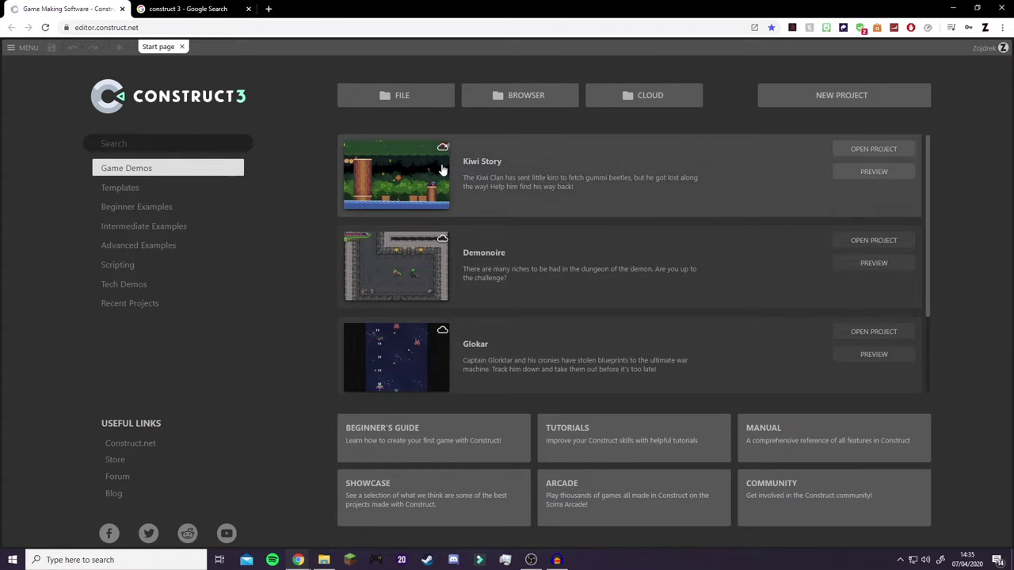
pyautogui.click(184, 9)
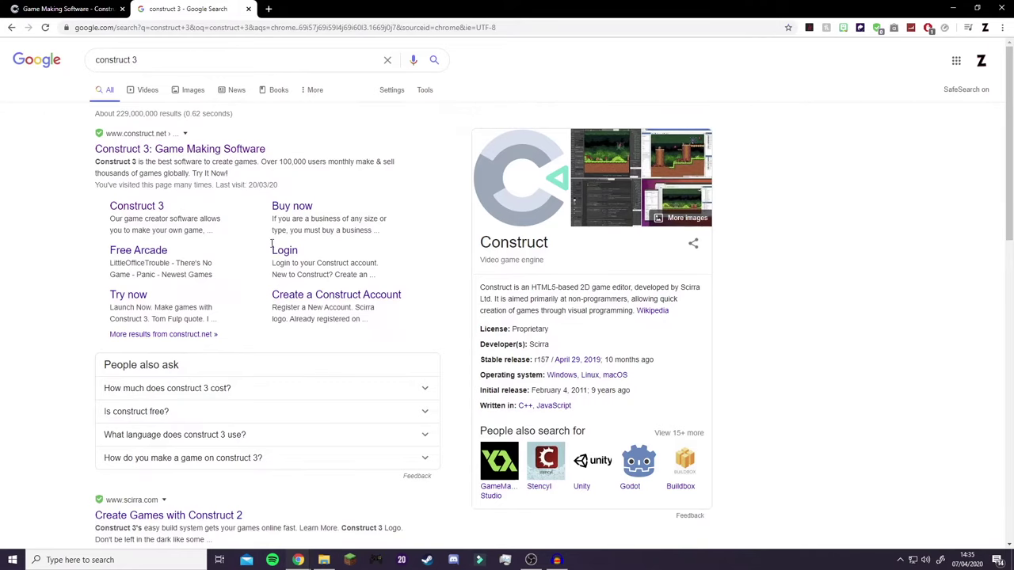
pyautogui.click(158, 60)
pyautogui.click(56, 9)
pyautogui.click(220, 6)
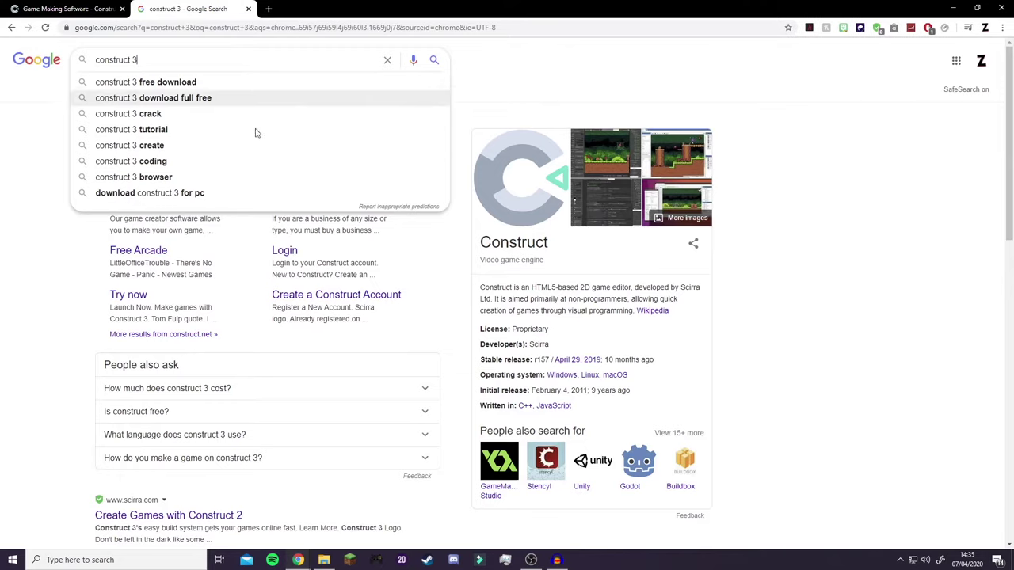
# Open the construct.net result and launch the Construct 3 editor in a new tab
pyautogui.click(33, 295)
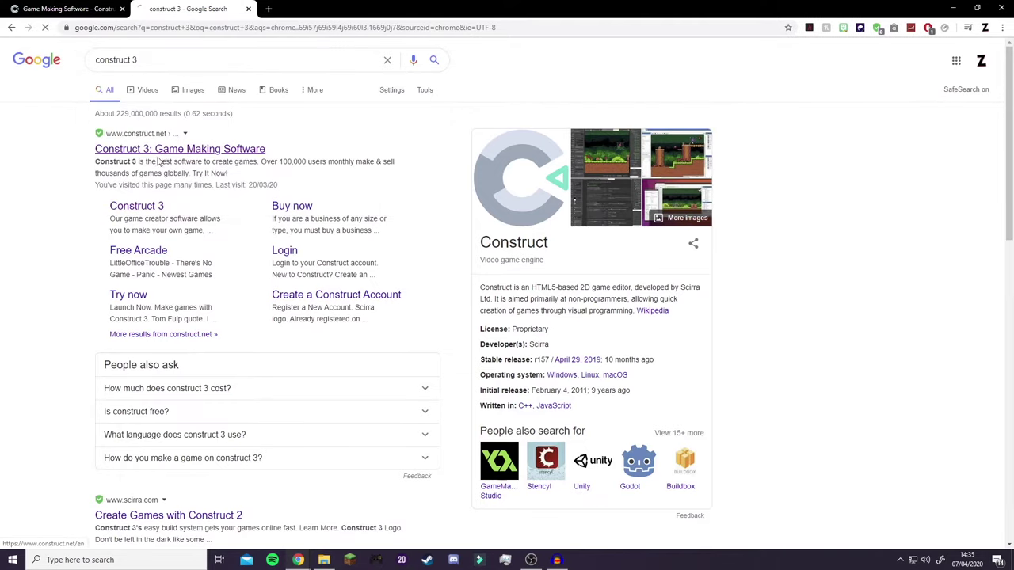
pyautogui.click(162, 155)
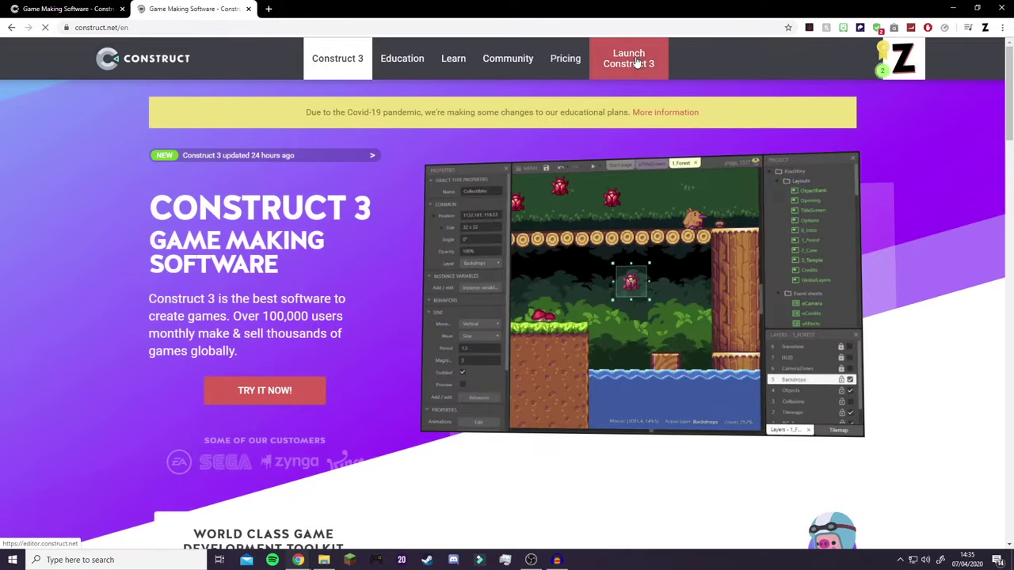
pyautogui.click(630, 59)
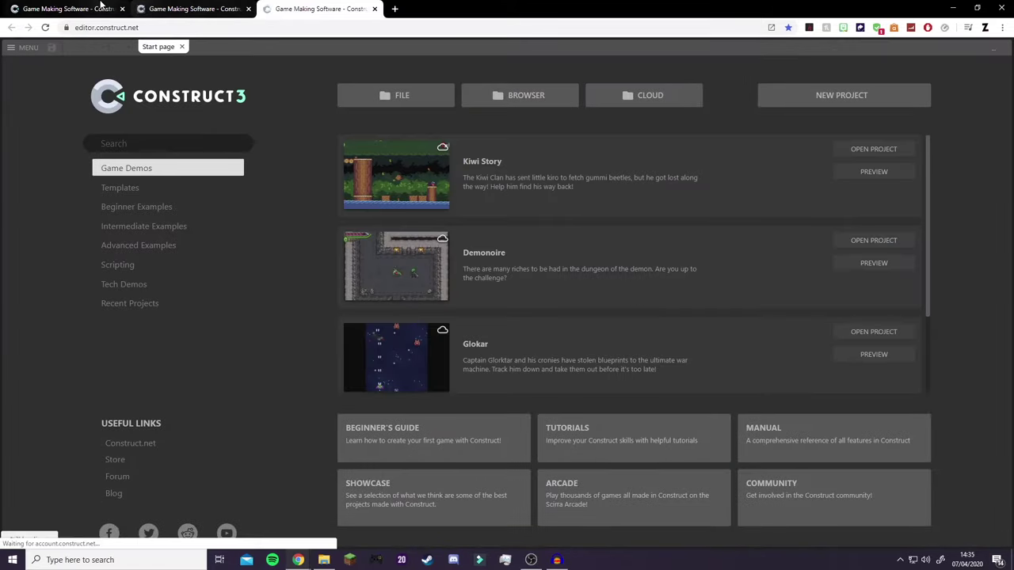
pyautogui.middleClick(192, 9)
# Start a new project using the SD landscape 16:9 preset
pyautogui.click(122, 9)
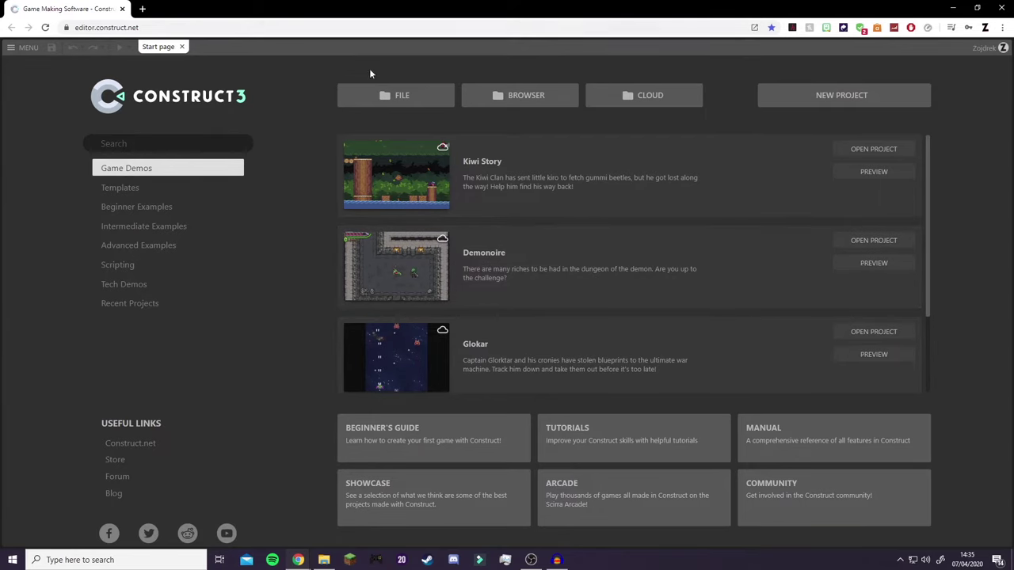
pyautogui.click(853, 95)
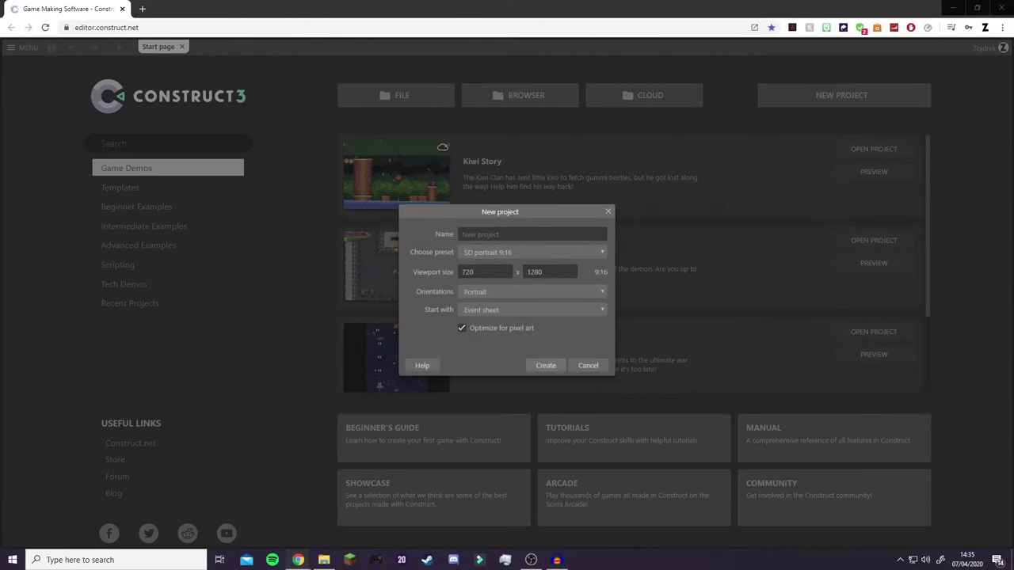
pyautogui.click(528, 250)
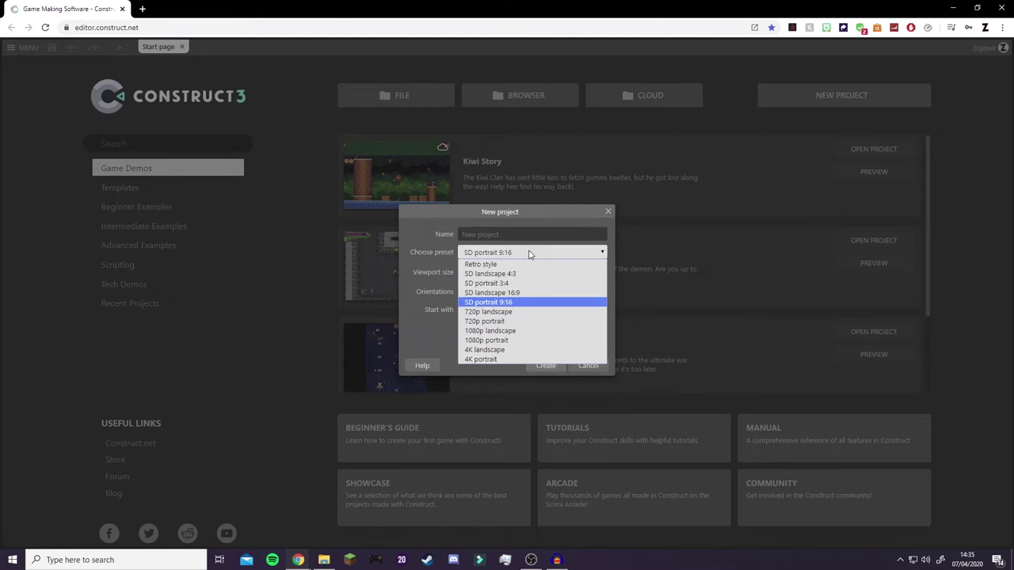
pyautogui.click(489, 293)
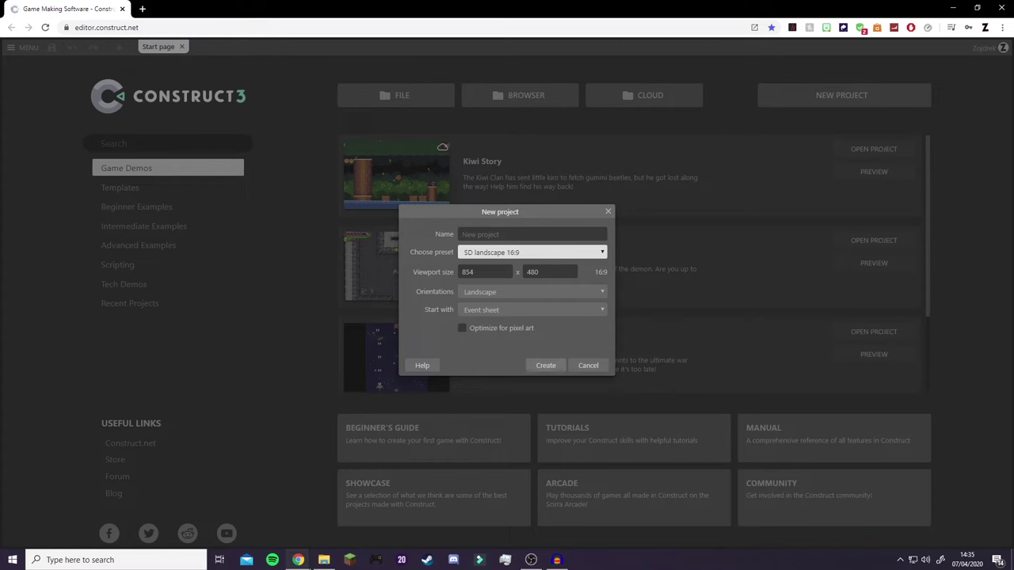
# Set the viewport to 1600 x 900, enable pixel-art optimisation, and create project 'tutorial'
pyautogui.doubleClick(491, 273)
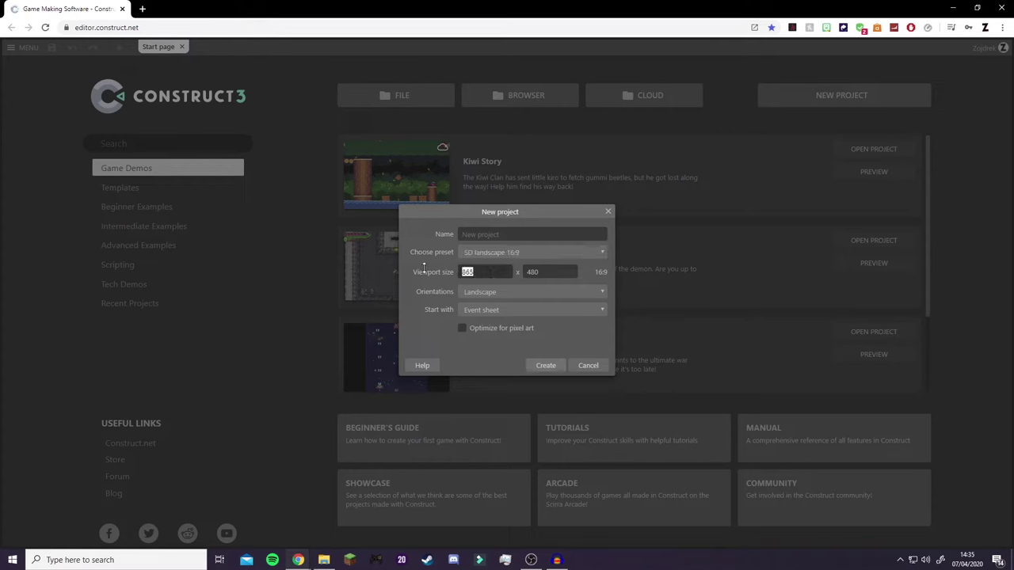
pyautogui.write('1600')
pyautogui.press('Tab')
pyautogui.write('900')
pyautogui.click(463, 330)
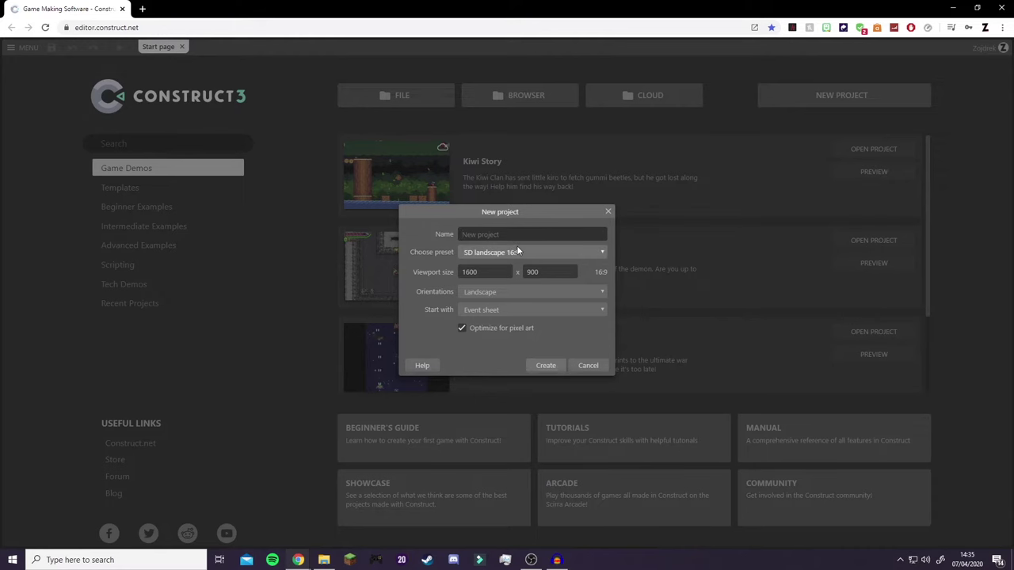
pyautogui.write('tutorial')
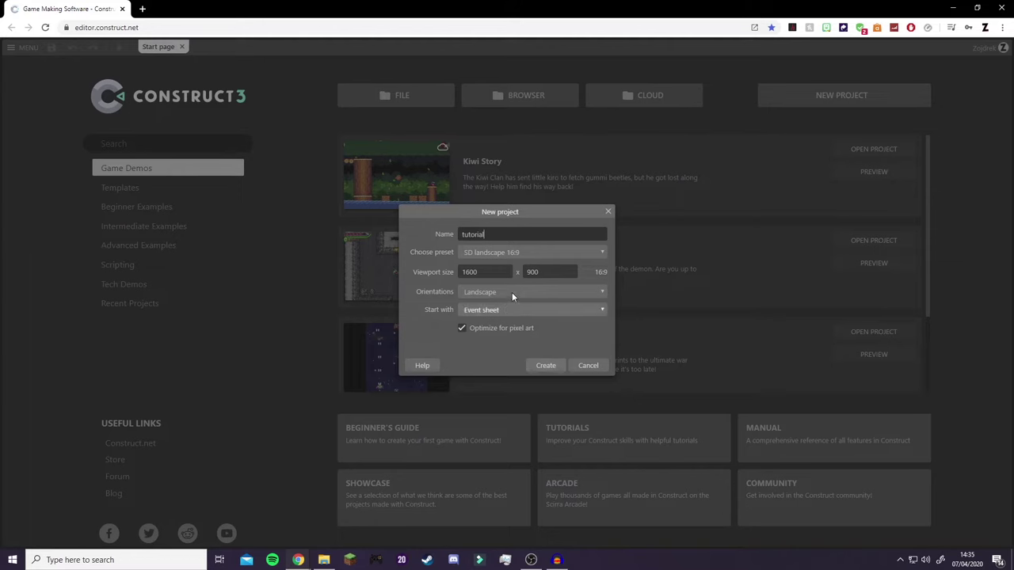
pyautogui.click(546, 367)
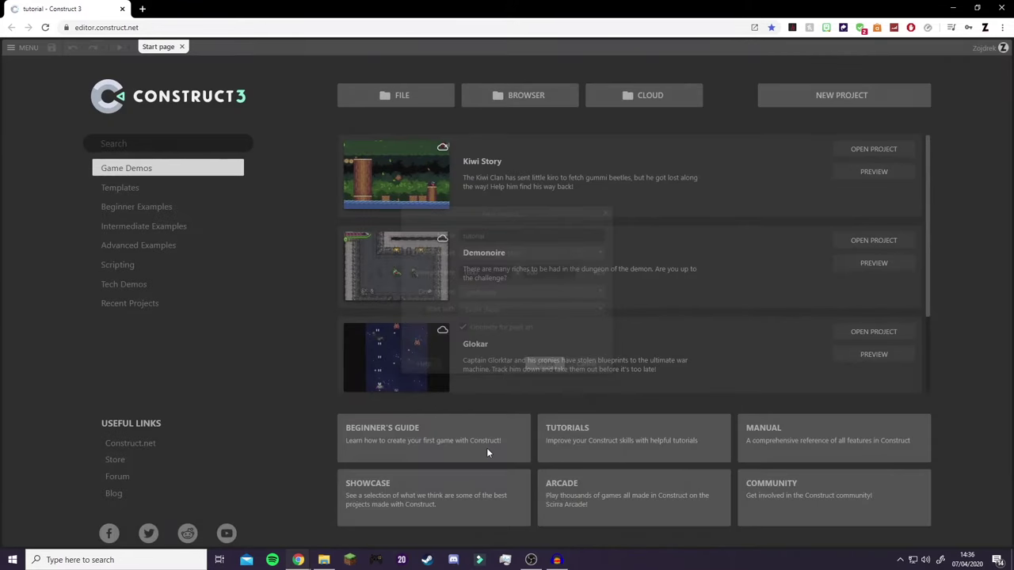
# Set the tutorial project's Fullscreen mode to Scale inner, then select Layout 1
pyautogui.scroll(-8, 531, 355)
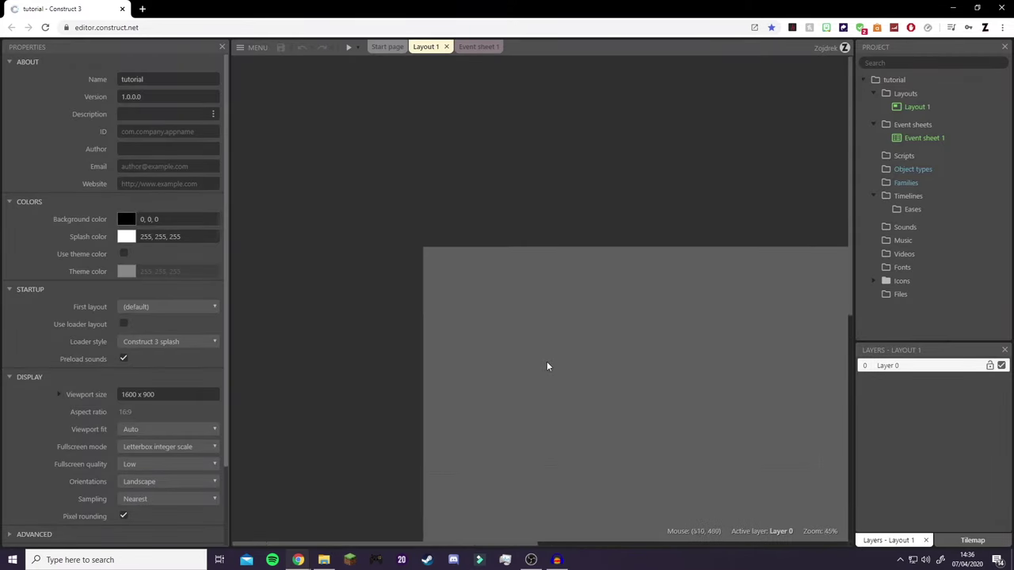
pyautogui.moveTo(543, 403); pyautogui.dragTo(593, 383, button='middle')
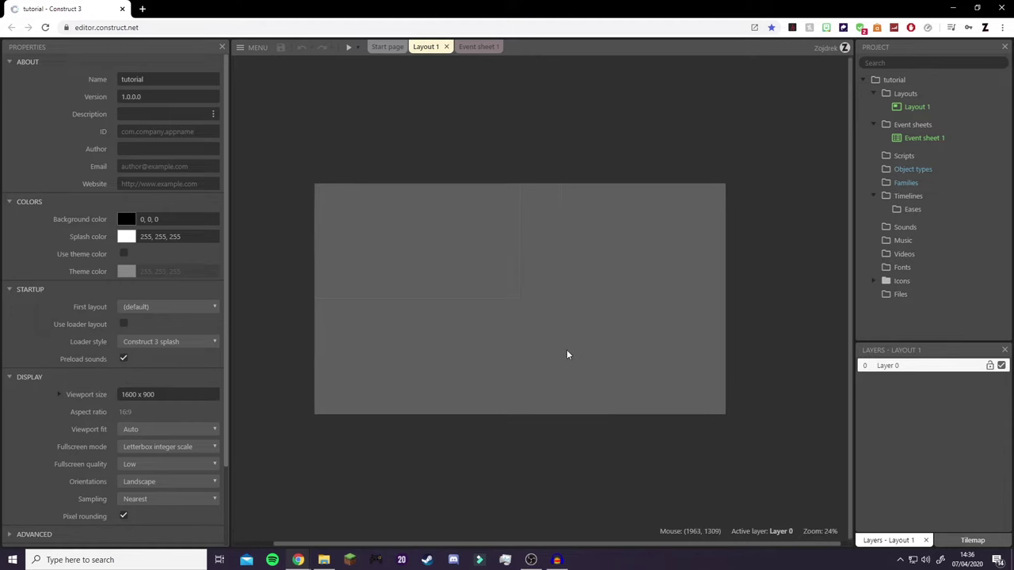
pyautogui.scroll(1, 543, 298)
pyautogui.moveTo(527, 310); pyautogui.dragTo(514, 253, button='middle')
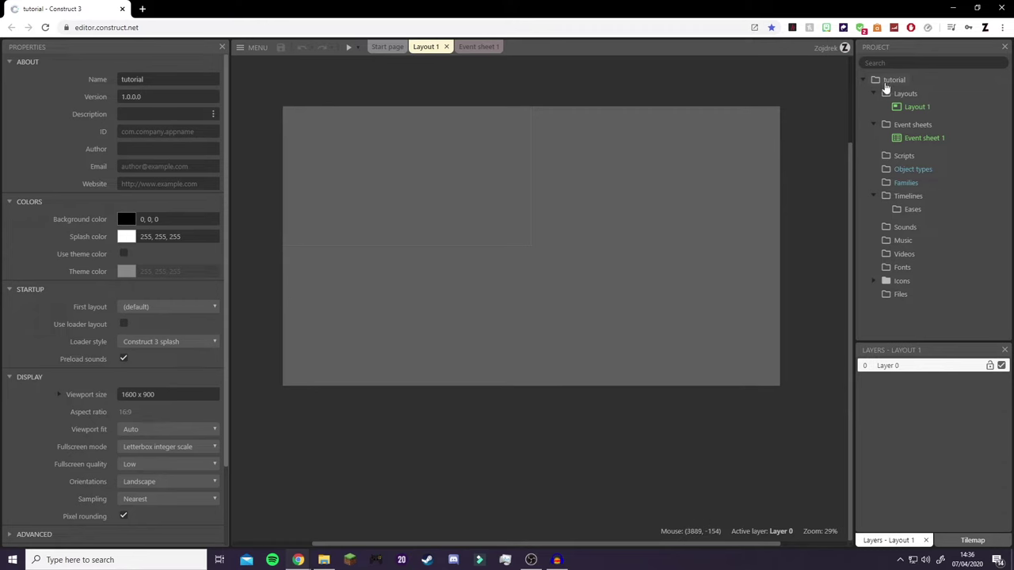
pyautogui.click(895, 80)
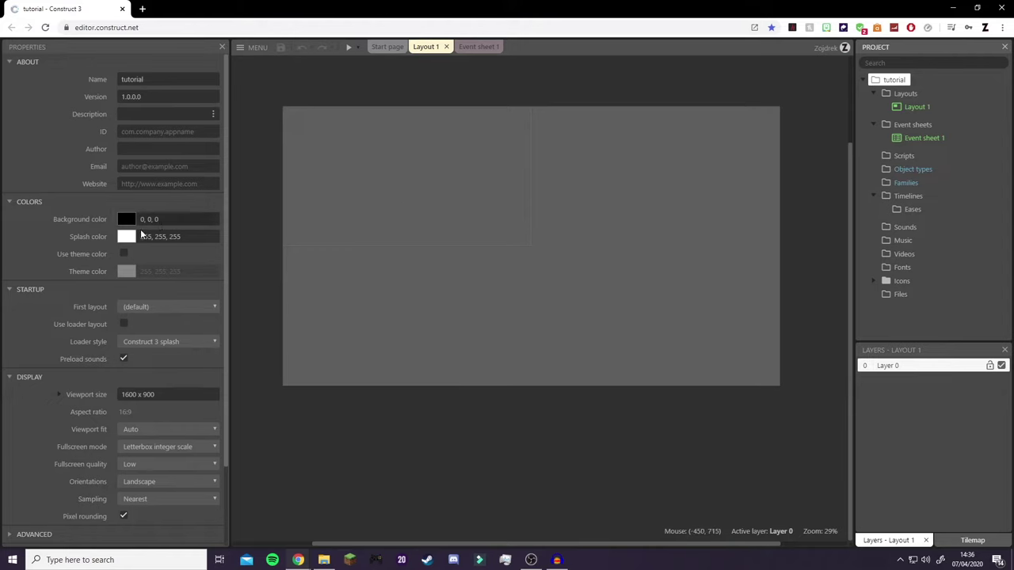
pyautogui.scroll(-3, 170, 233)
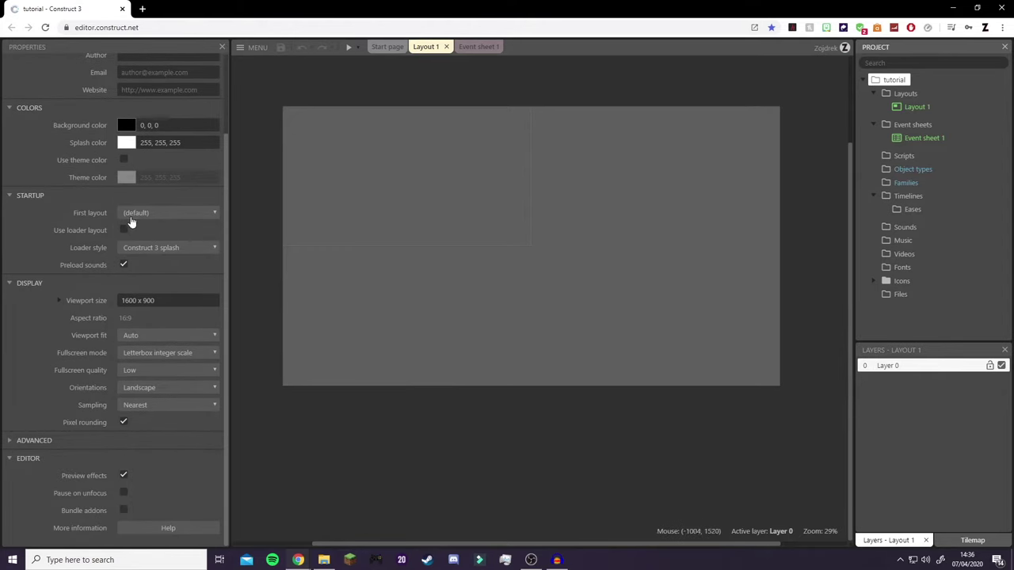
pyautogui.scroll(2, 131, 219)
pyautogui.scroll(-2, 166, 243)
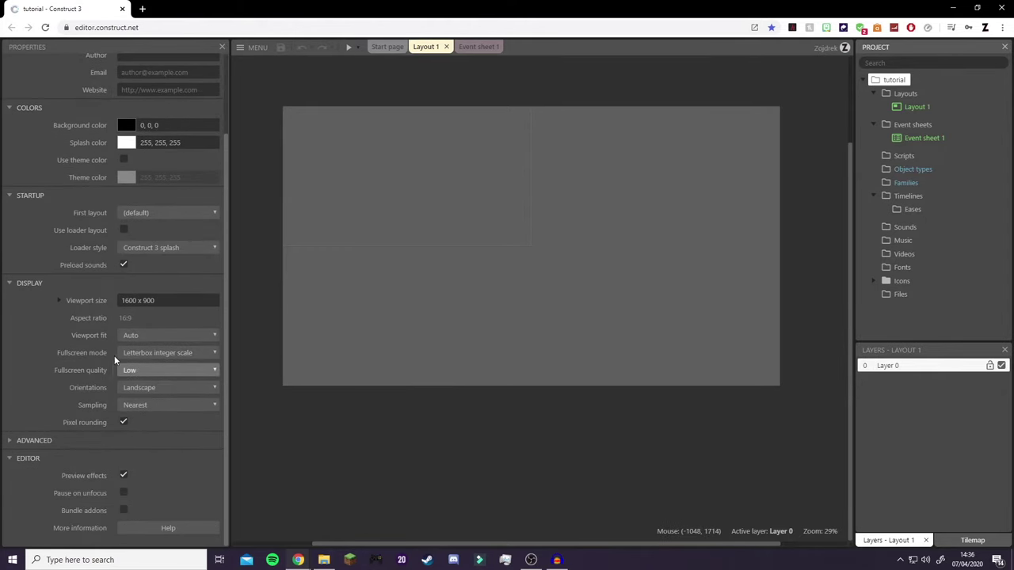
pyautogui.click(147, 353)
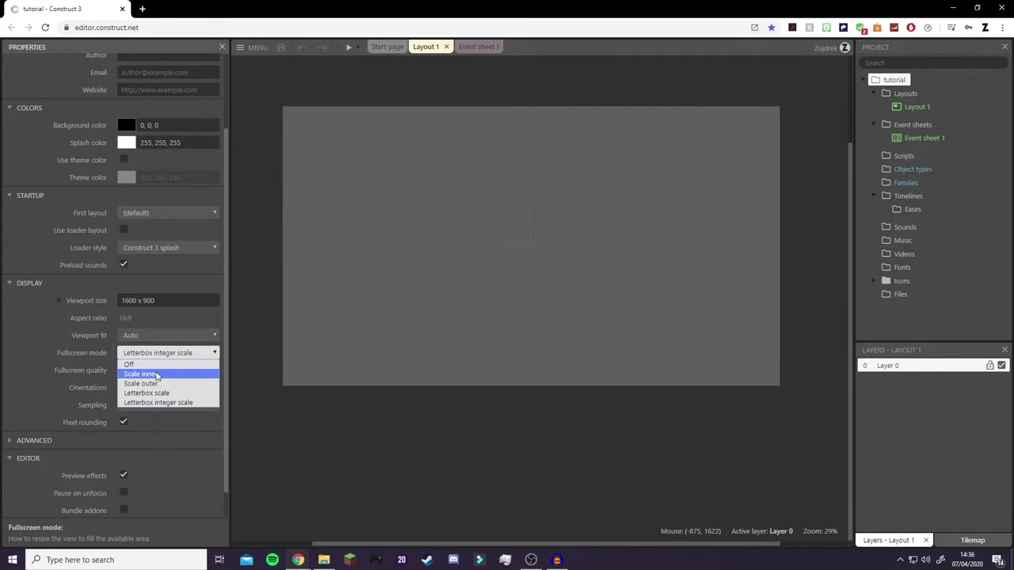
pyautogui.click(158, 377)
pyautogui.click(607, 365)
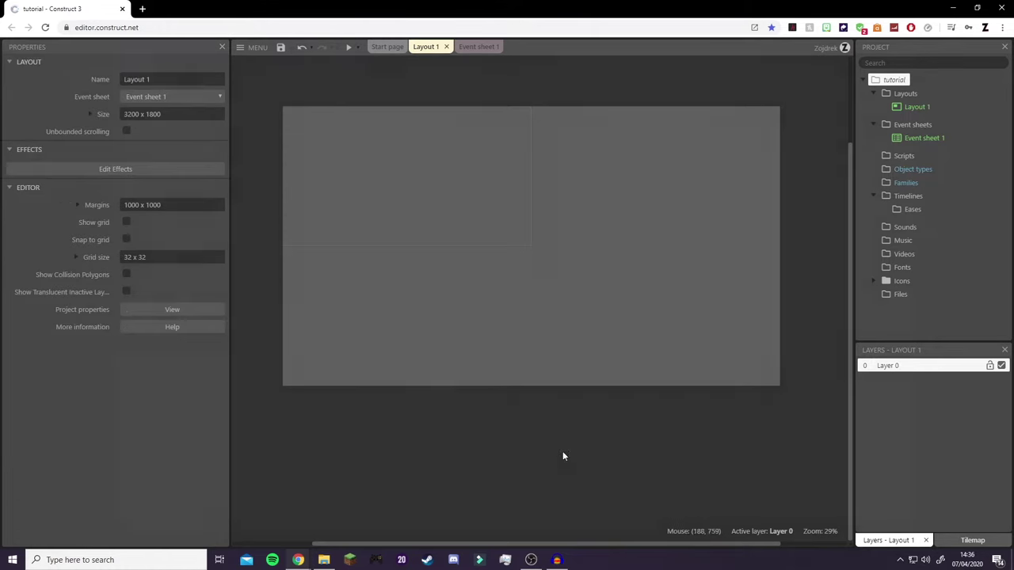
pyautogui.press('F5')
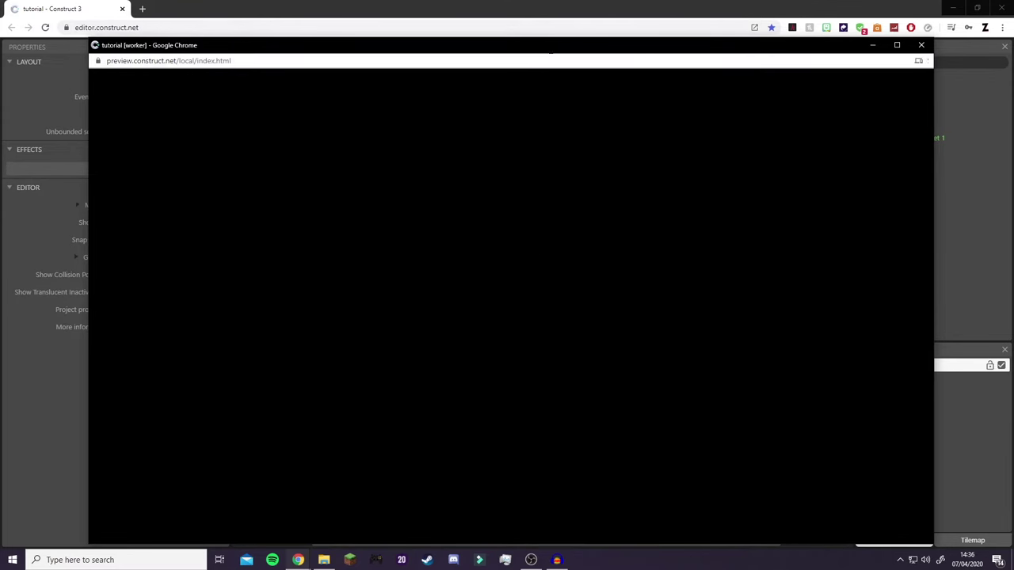
pyautogui.moveTo(536, 47); pyautogui.dragTo(539, 23)
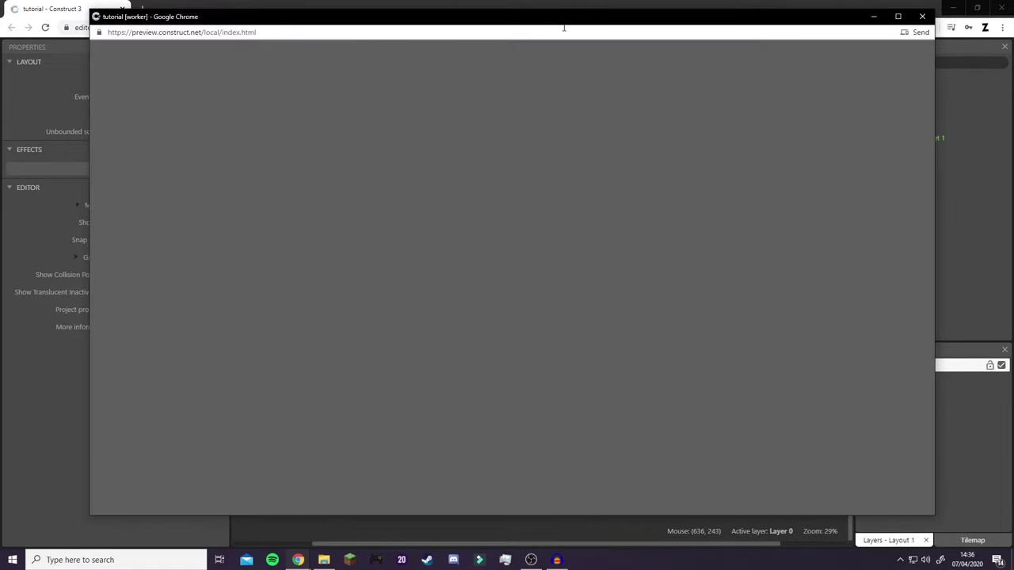
pyautogui.click(897, 17)
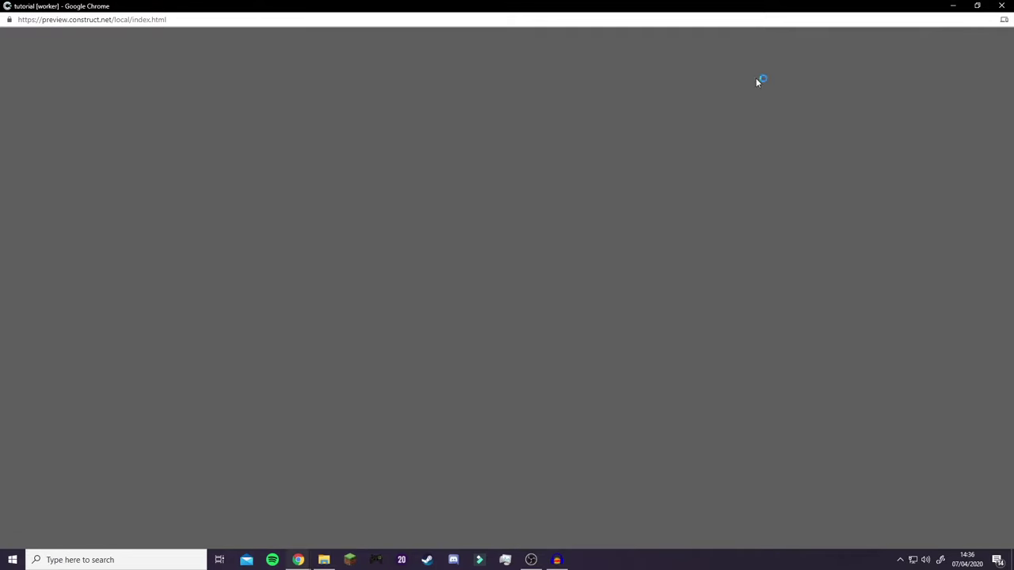
pyautogui.moveTo(848, 7); pyautogui.dragTo(736, 124)
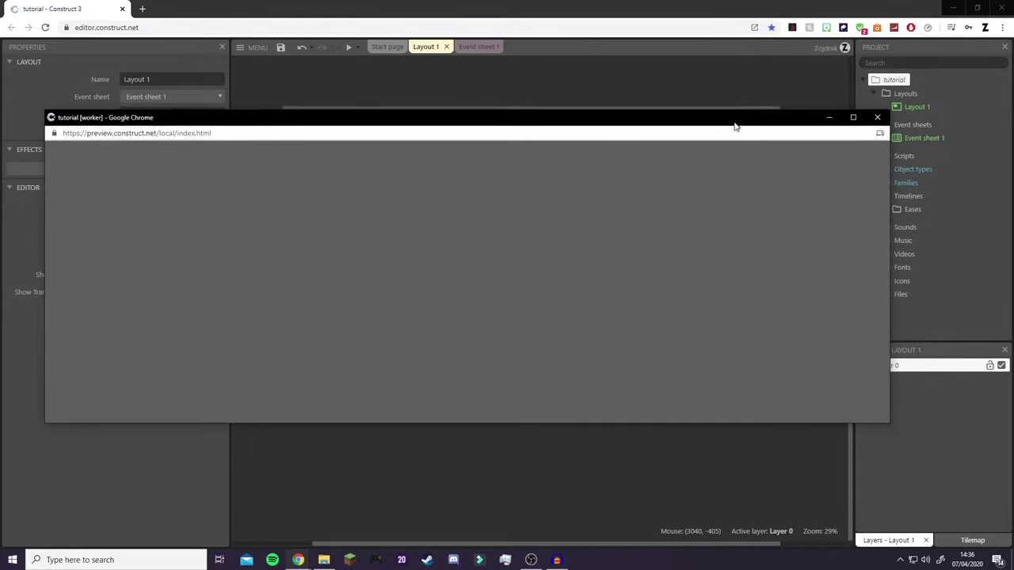
pyautogui.click(877, 119)
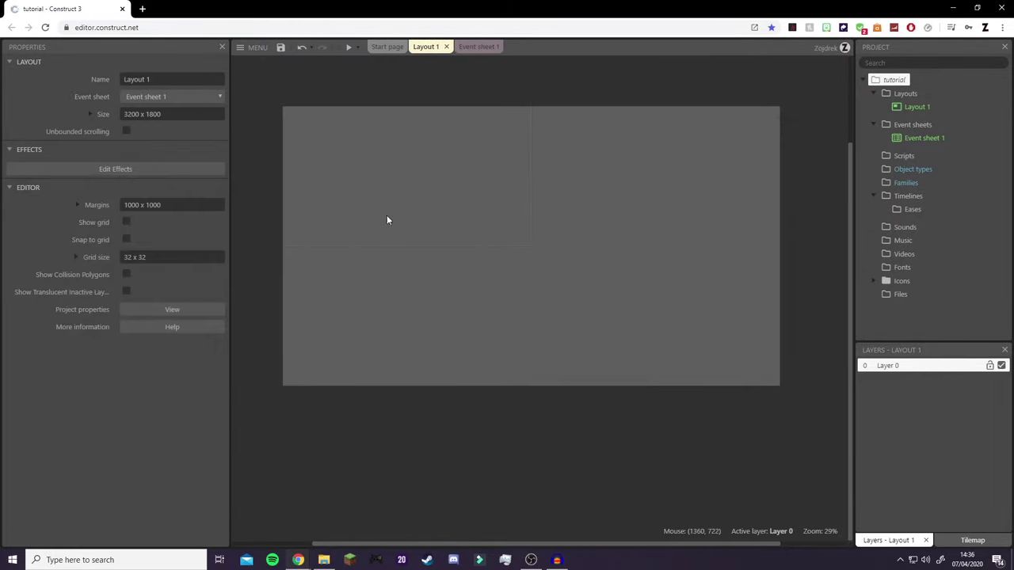
# Rename Layout 1 to Level1
pyautogui.click(894, 80)
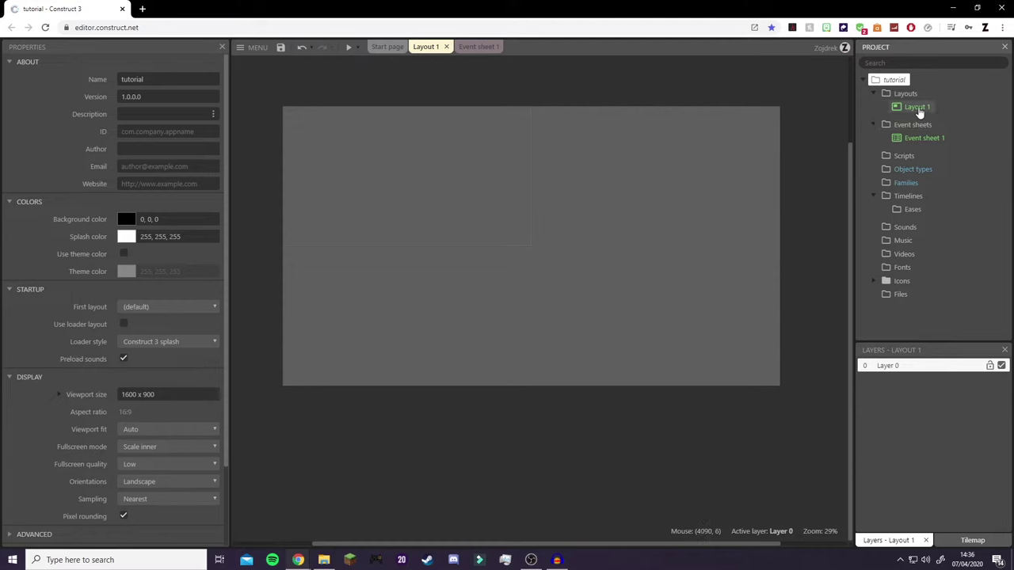
pyautogui.click(917, 110)
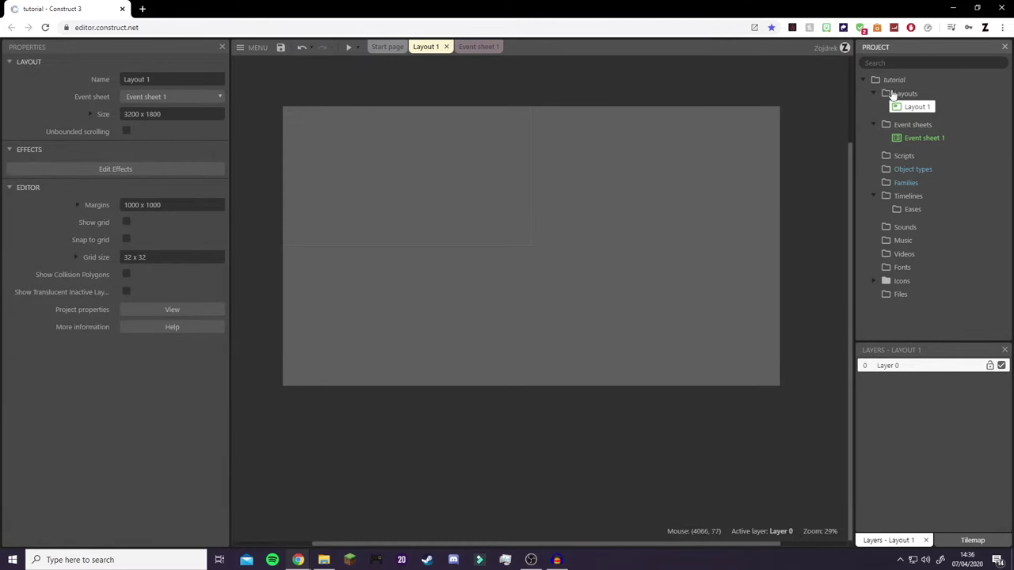
pyautogui.moveTo(435, 206); pyautogui.dragTo(516, 224, button='middle')
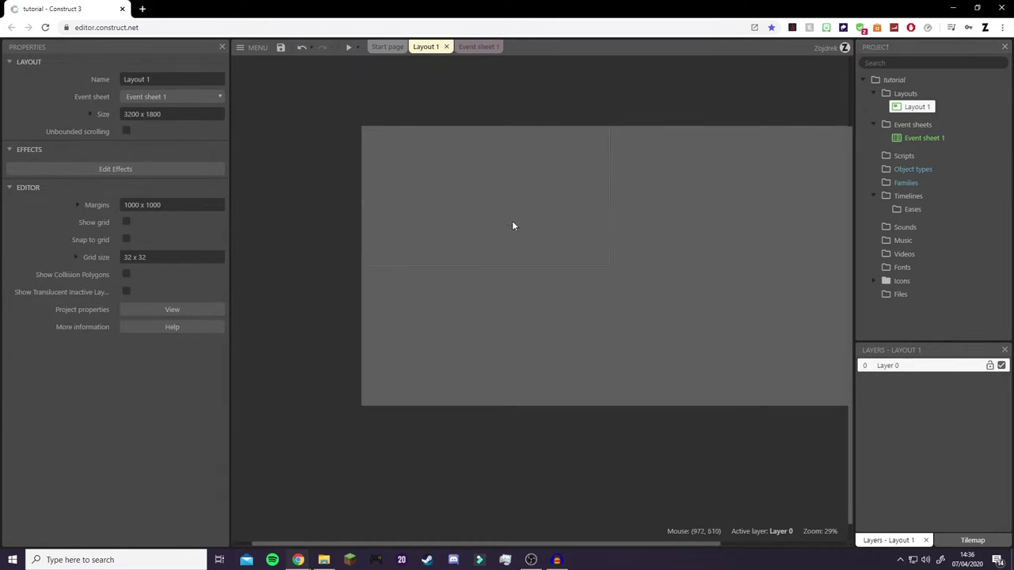
pyautogui.click(917, 116)
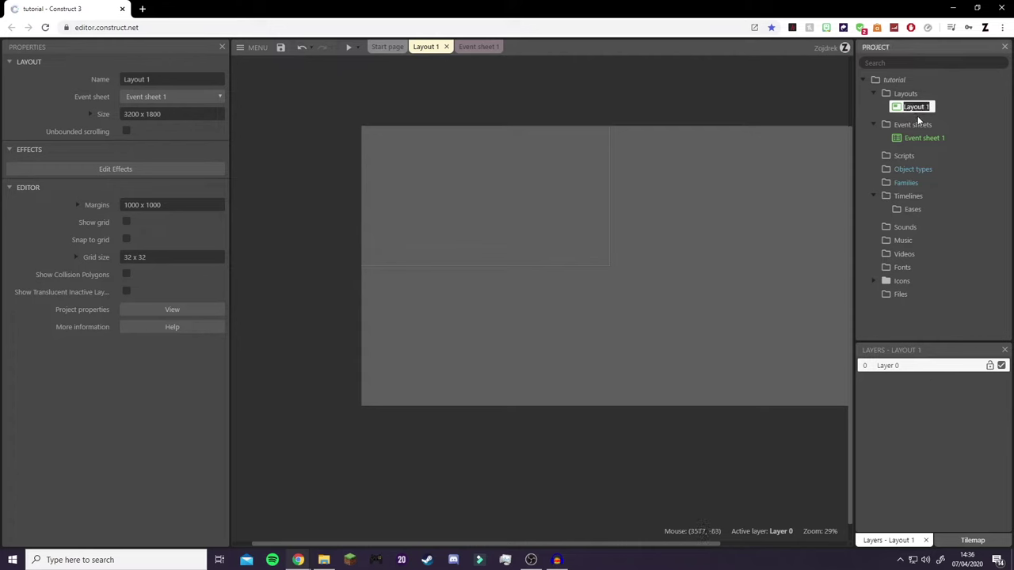
pyautogui.write('Level1')
pyautogui.press('Return')
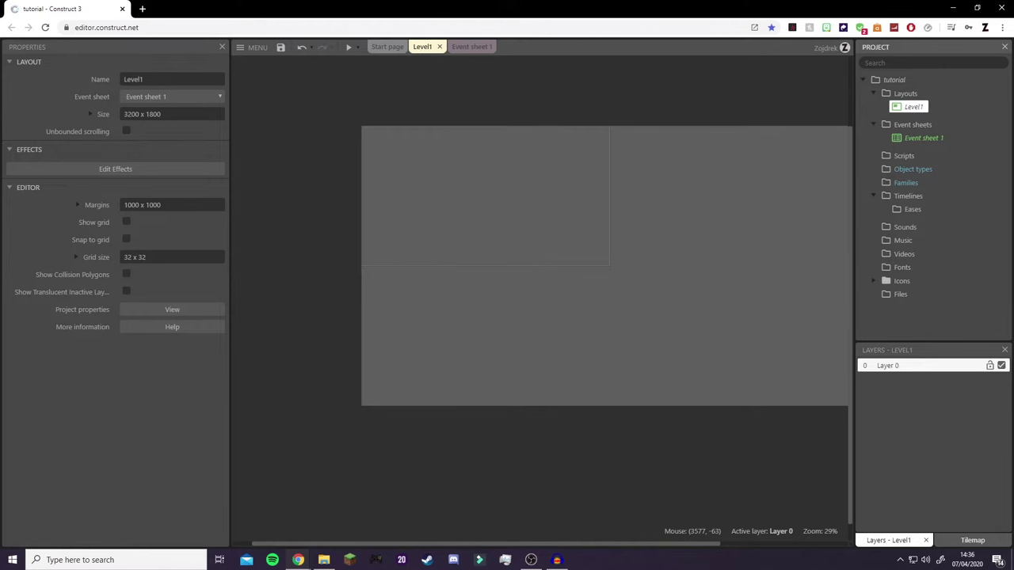
# Rename Event sheet 1 to Game Sheet
pyautogui.click(924, 139)
pyautogui.click(924, 143)
pyautogui.write('Game Sheet')
pyautogui.press('Return')
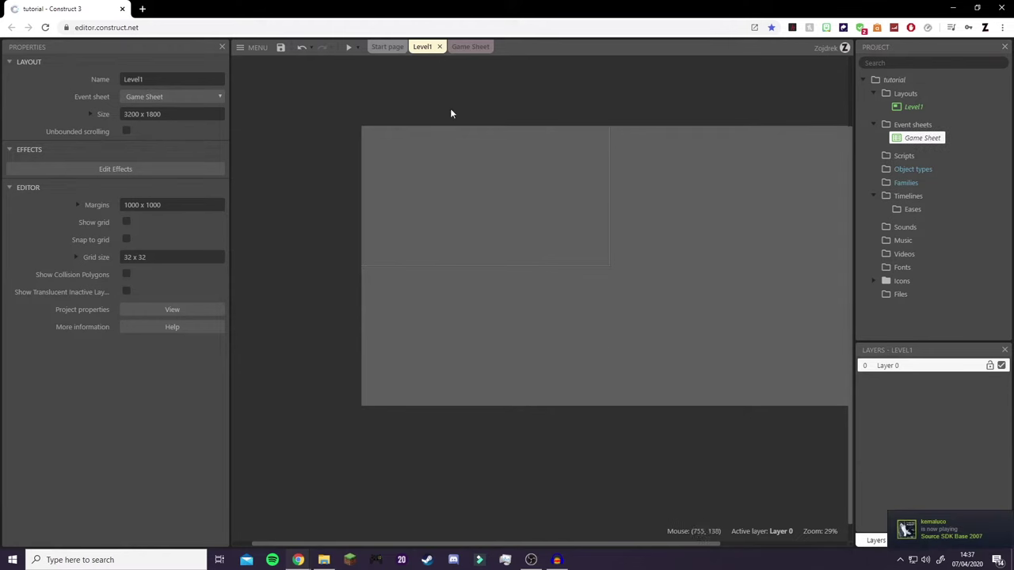
# Check the project's 1600 x 900 viewport size, then reselect the Level1 layout
pyautogui.click(911, 108)
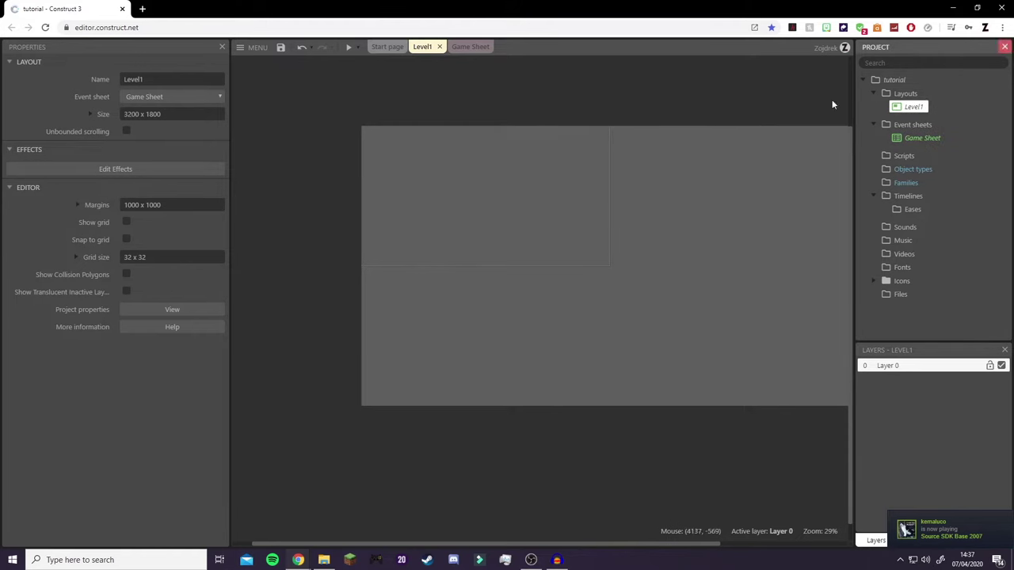
pyautogui.click(892, 77)
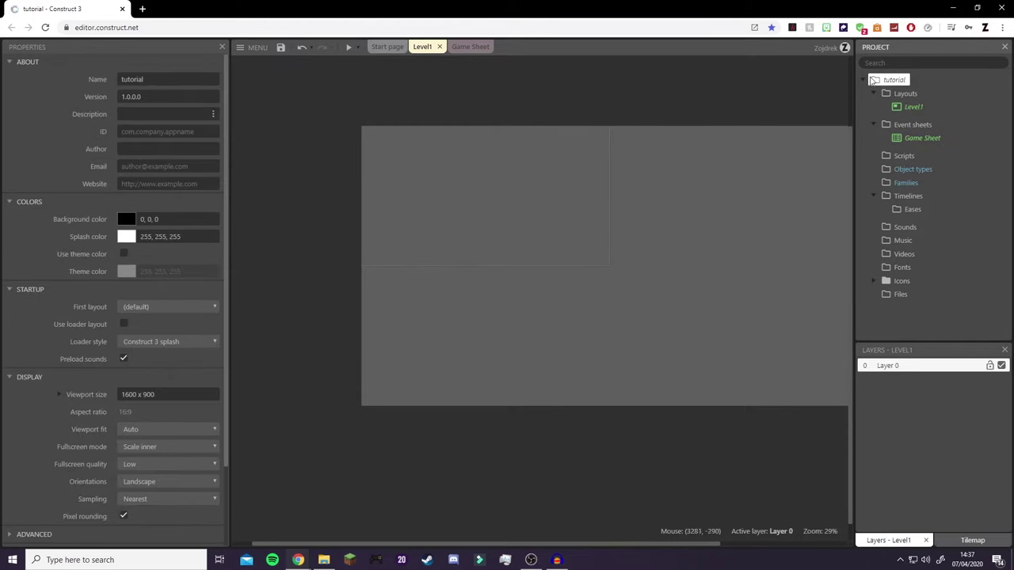
pyautogui.click(177, 393)
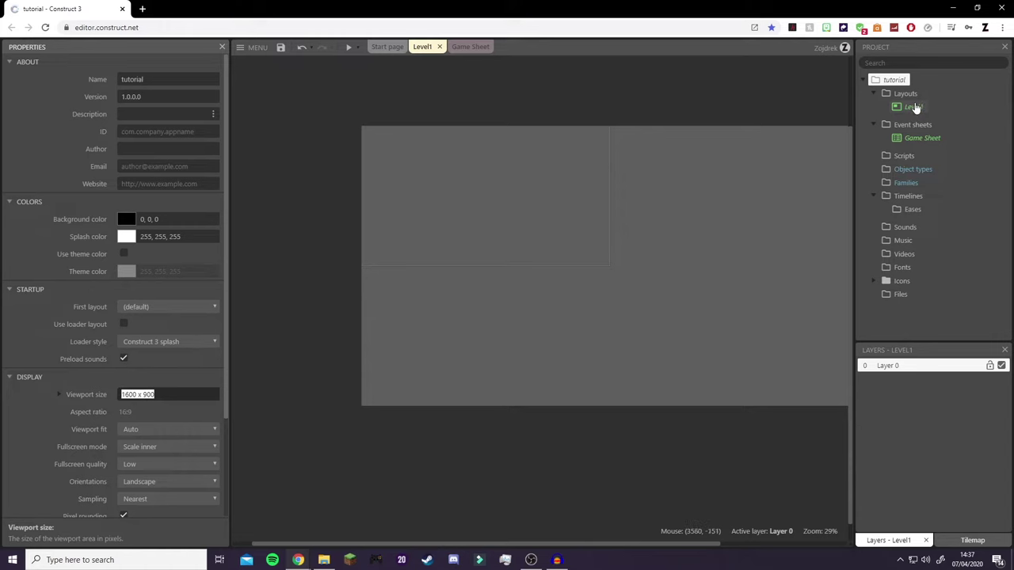
pyautogui.click(915, 107)
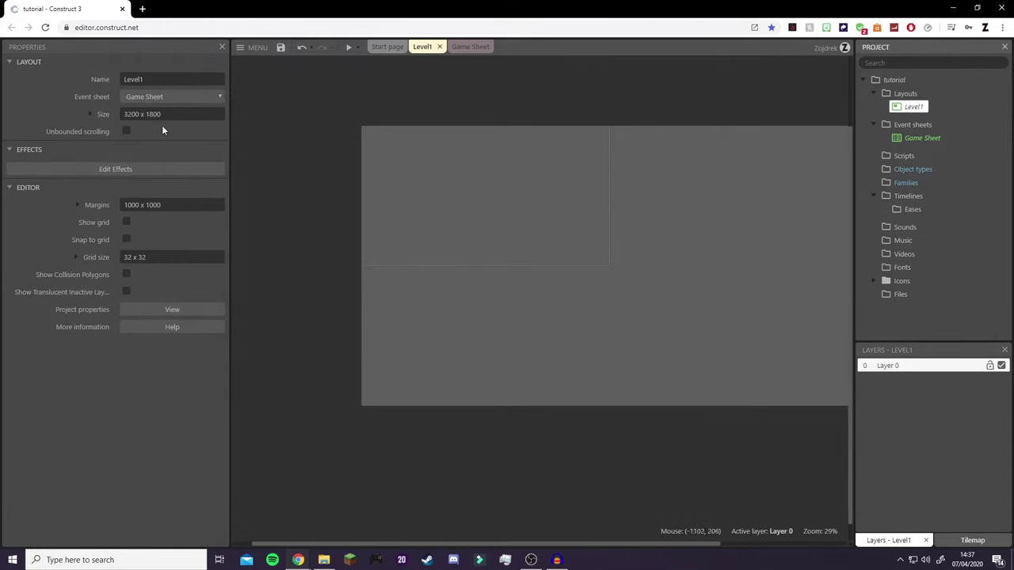
# Resize the Level1 layout to 1600 x 900, zoom in, and select Layer 0
pyautogui.click(184, 115)
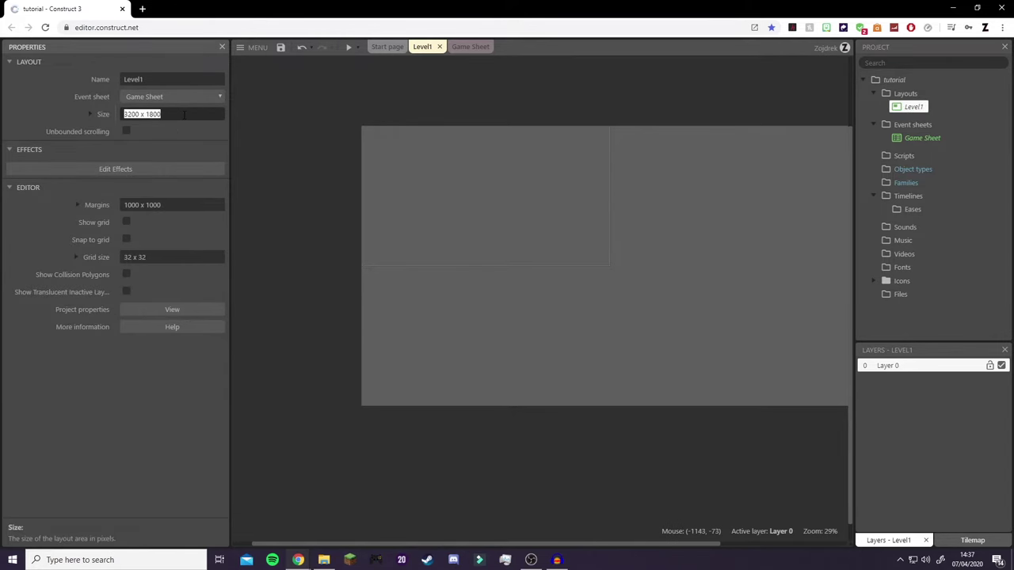
pyautogui.write('1600 x 900')
pyautogui.press('Tab')
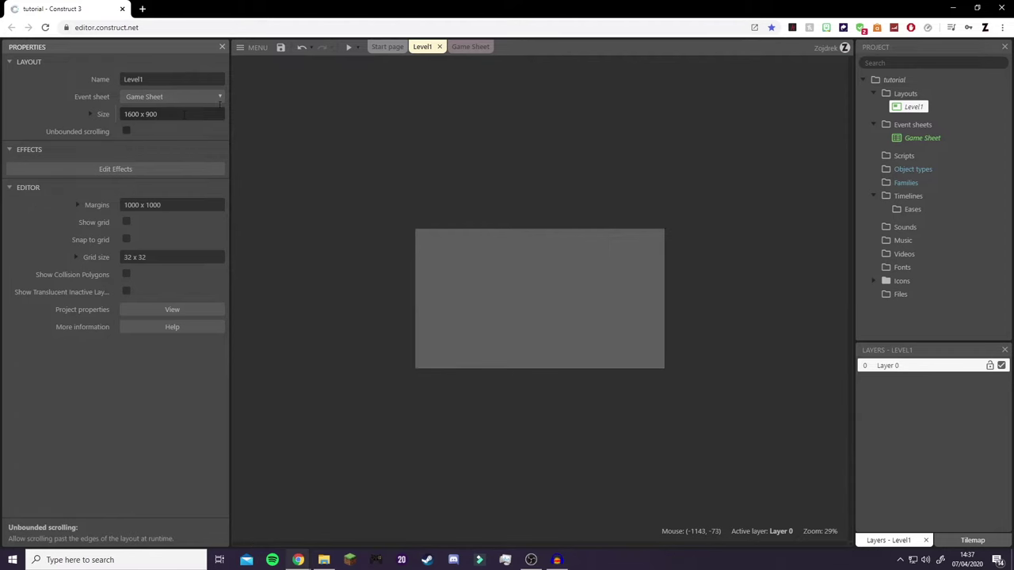
pyautogui.keyDown('ctrl'); pyautogui.scroll(4, 595, 316); pyautogui.keyUp('ctrl')
pyautogui.keyDown('ctrl'); pyautogui.scroll(3, 572, 334); pyautogui.keyUp('ctrl')
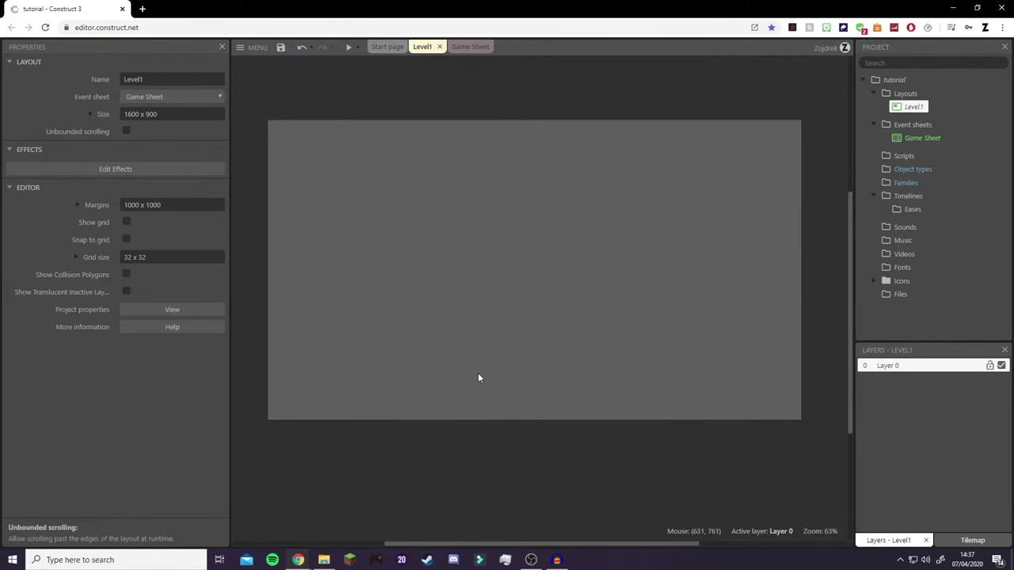
pyautogui.moveTo(478, 373); pyautogui.dragTo(496, 388, button='middle')
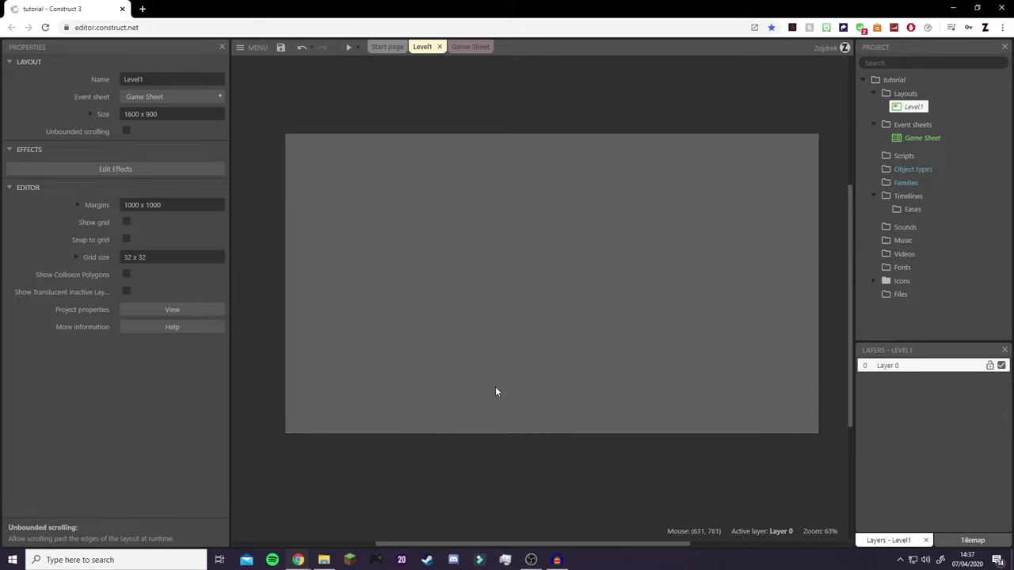
pyautogui.rightClick(444, 155)
pyautogui.click(911, 365)
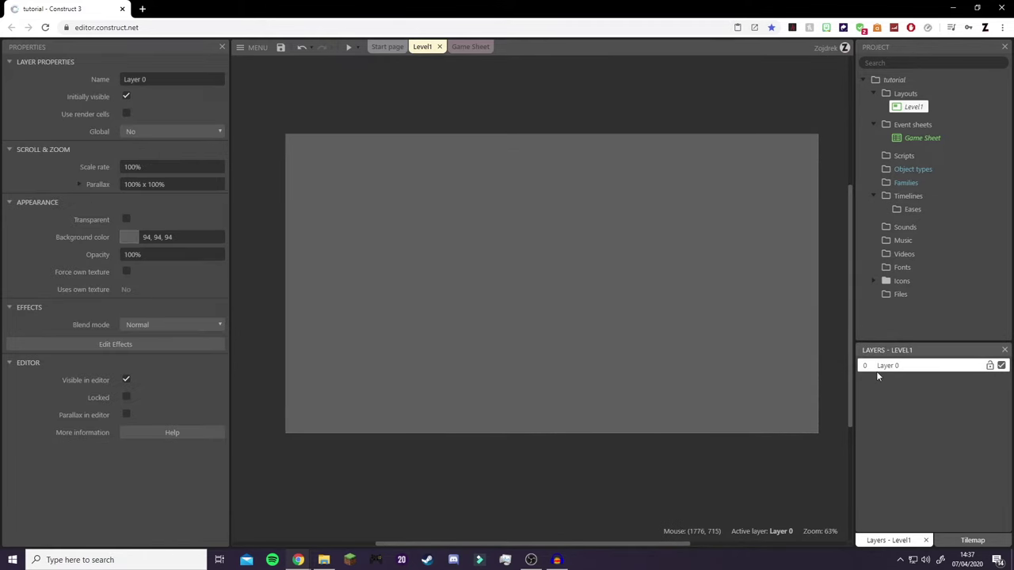
# Set Layer 0's background colour to white
pyautogui.click(128, 236)
pyautogui.click(110, 89)
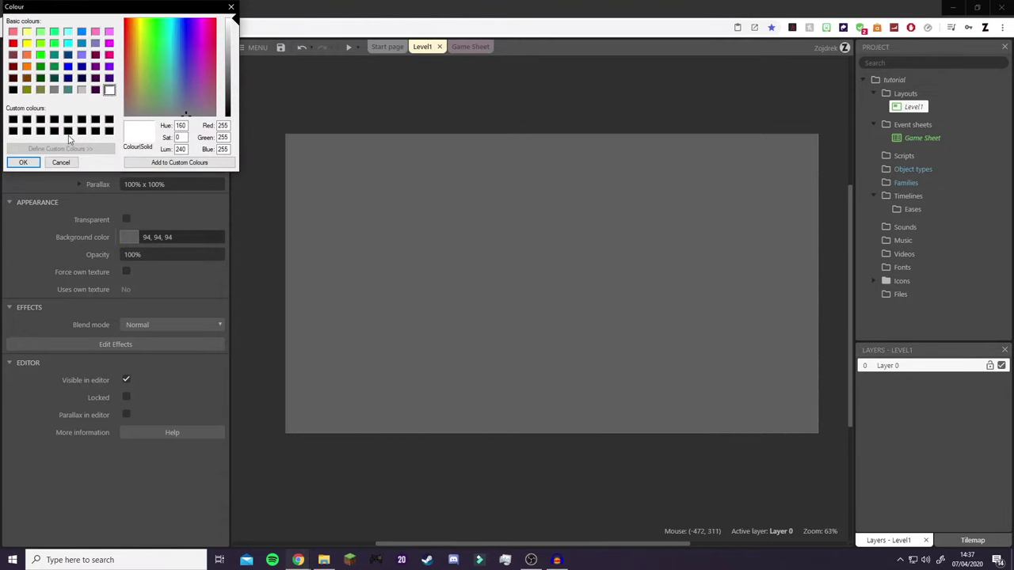
pyautogui.click(23, 162)
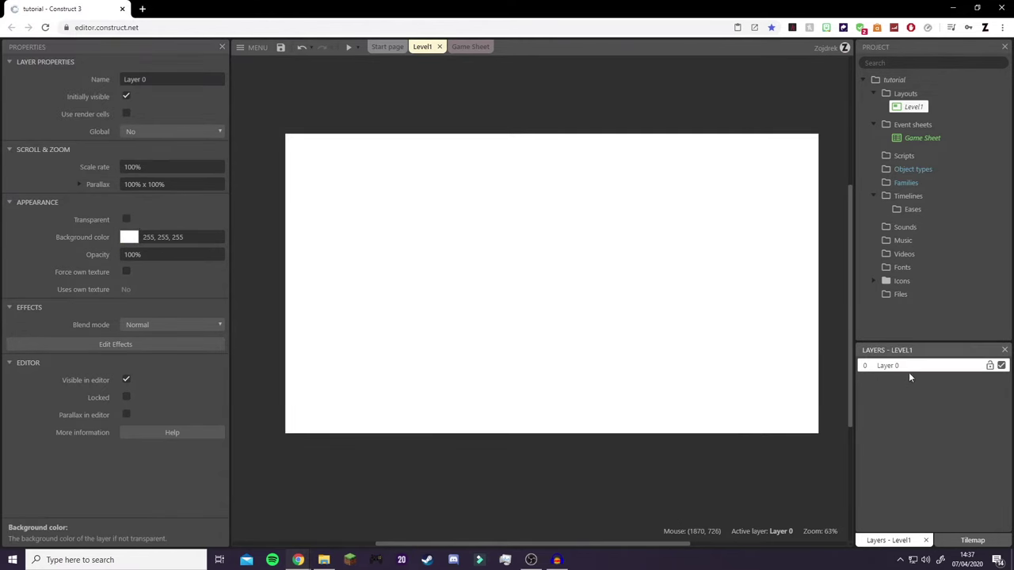
# Add a new layer named Game above Layer 0
pyautogui.rightClick(888, 372)
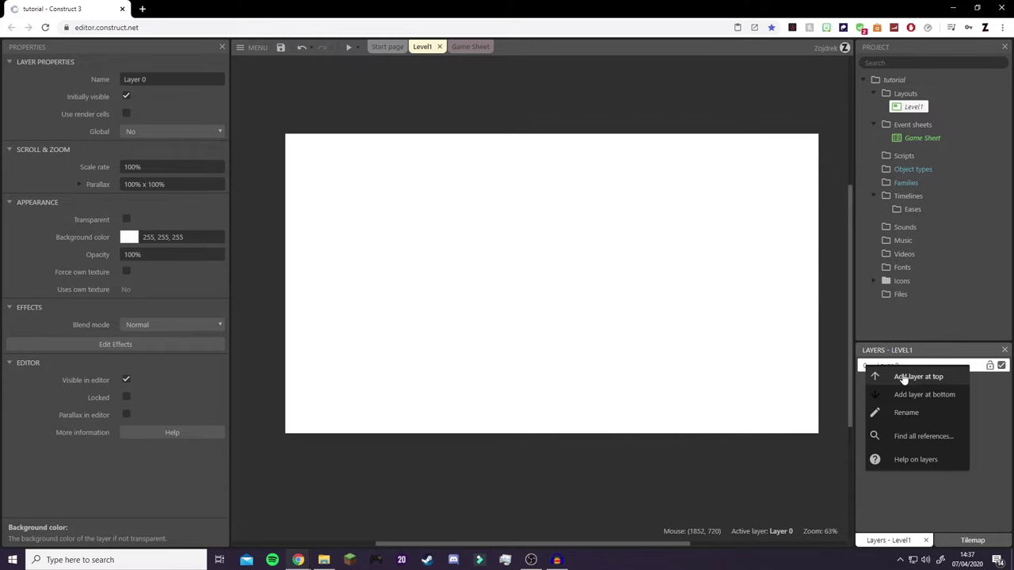
pyautogui.click(902, 378)
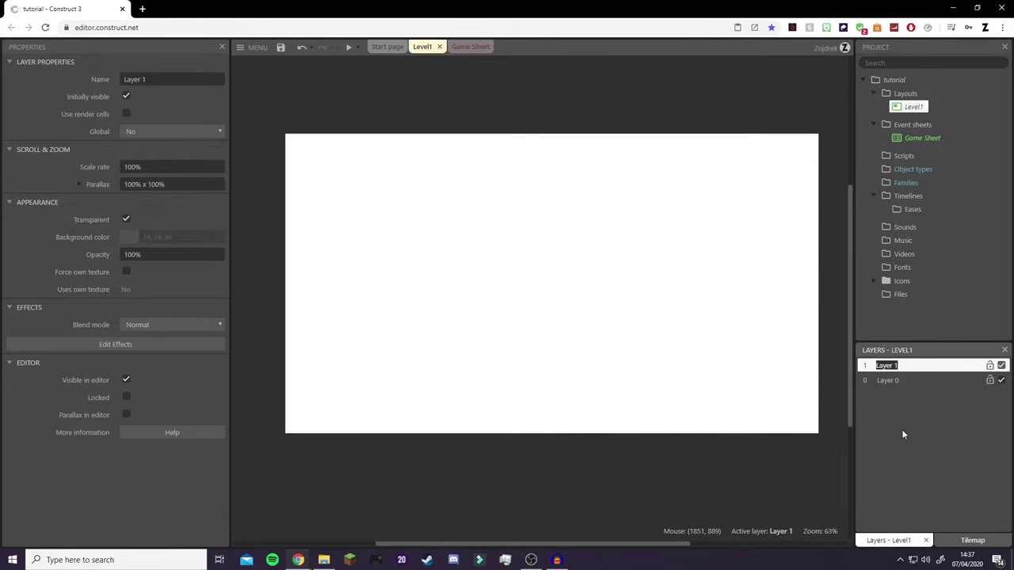
pyautogui.write('Game')
pyautogui.press('Return')
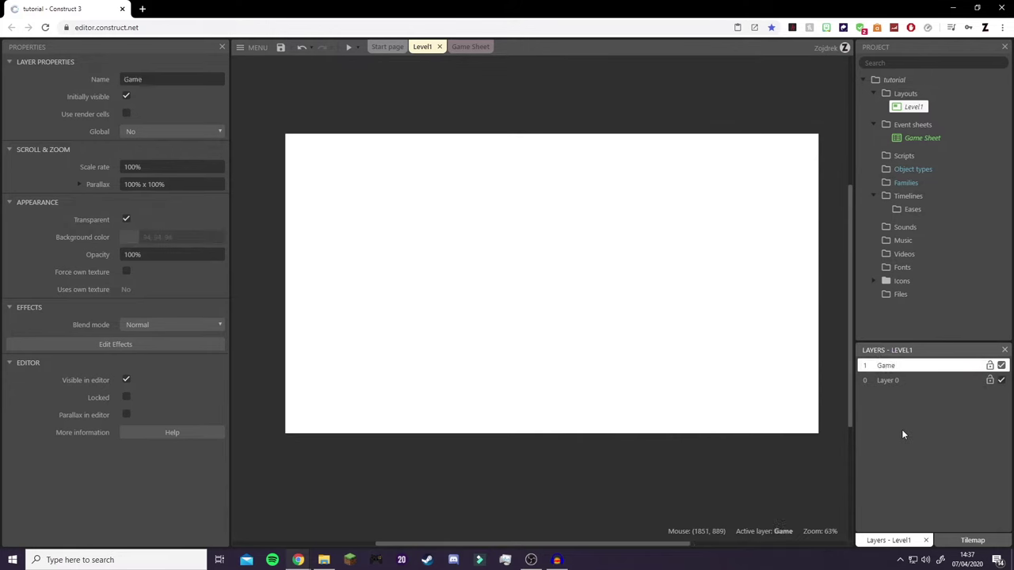
# Rename Layer 0 to Background
pyautogui.click(890, 382)
pyautogui.press('F2')
pyautogui.write('Backgrou')
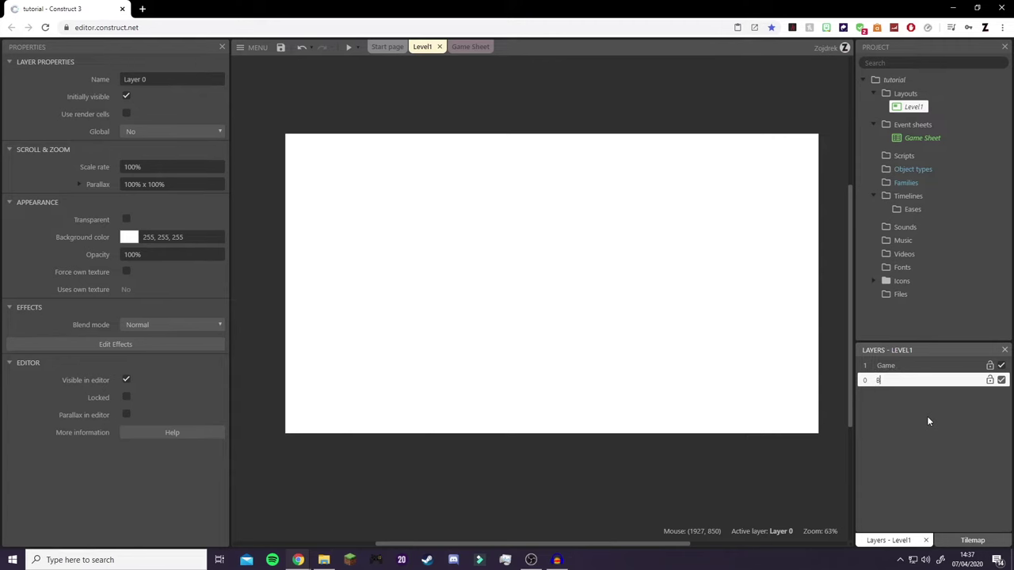
pyautogui.press('BackSpace')
pyautogui.press('BackSpace')
pyautogui.press('BackSpace')
pyautogui.write('round')
pyautogui.press('Return')
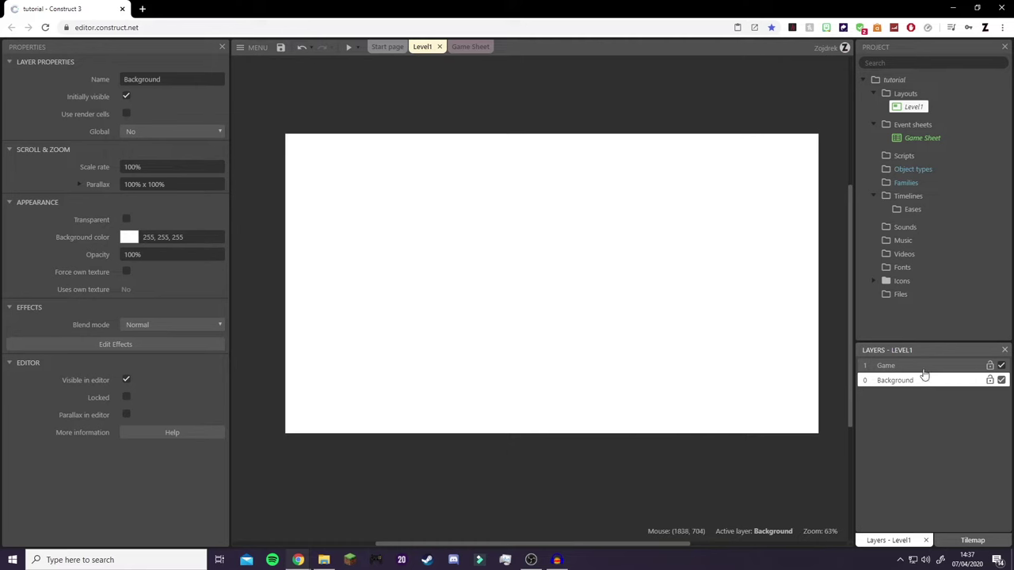
# Check both layers, then return to the Level1 layout properties
pyautogui.click(881, 367)
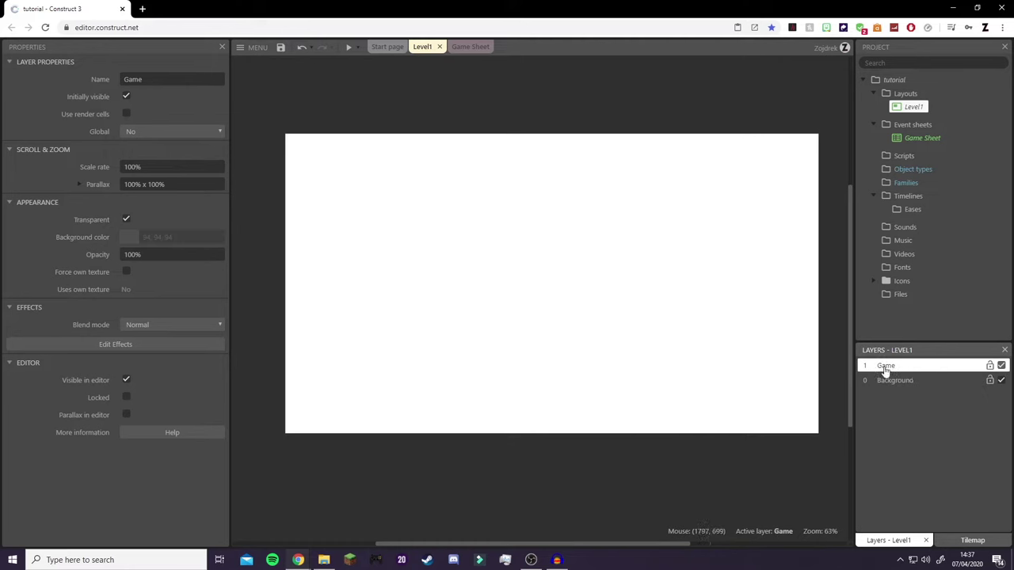
pyautogui.click(904, 382)
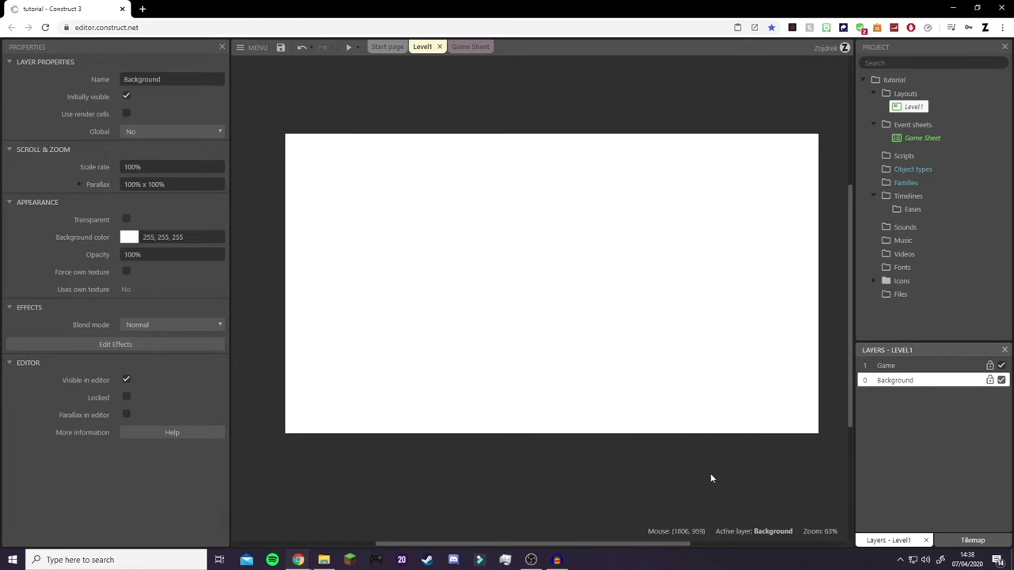
pyautogui.click(555, 230)
pyautogui.rightClick(543, 237)
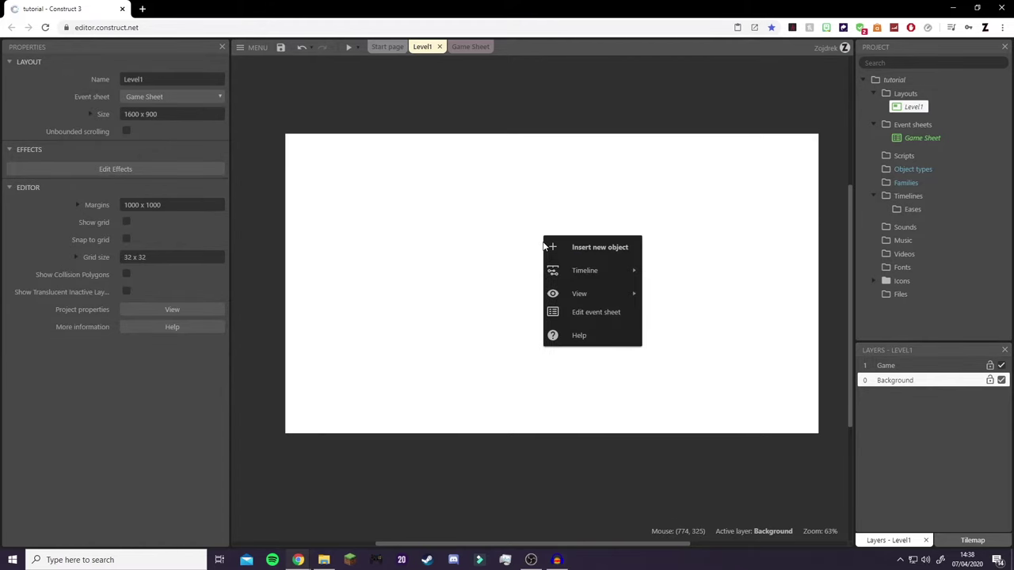
# Insert a new Sprite object onto Level1 and hide the image editor grid
pyautogui.click(551, 249)
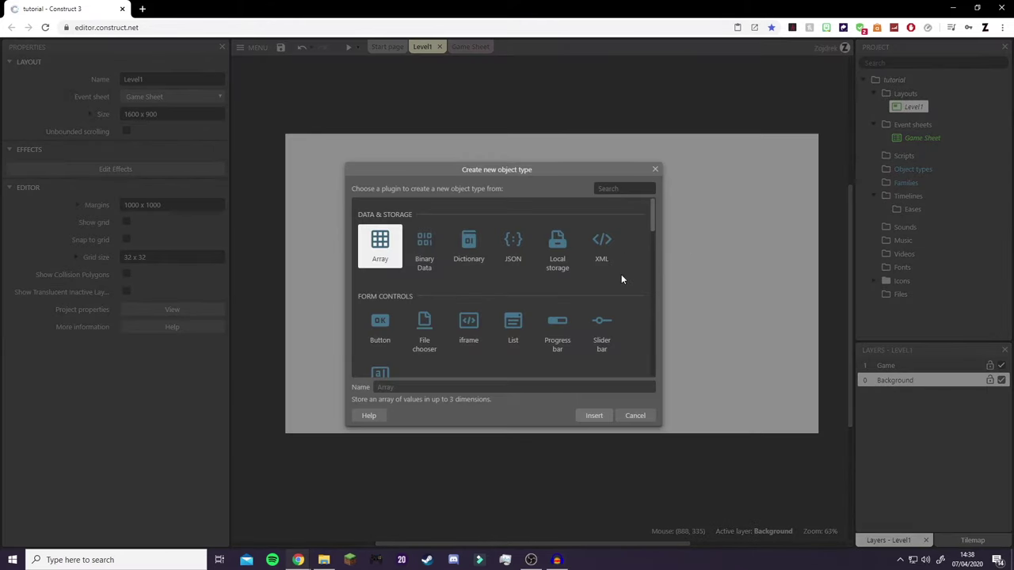
pyautogui.write('sprit')
pyautogui.press('Return')
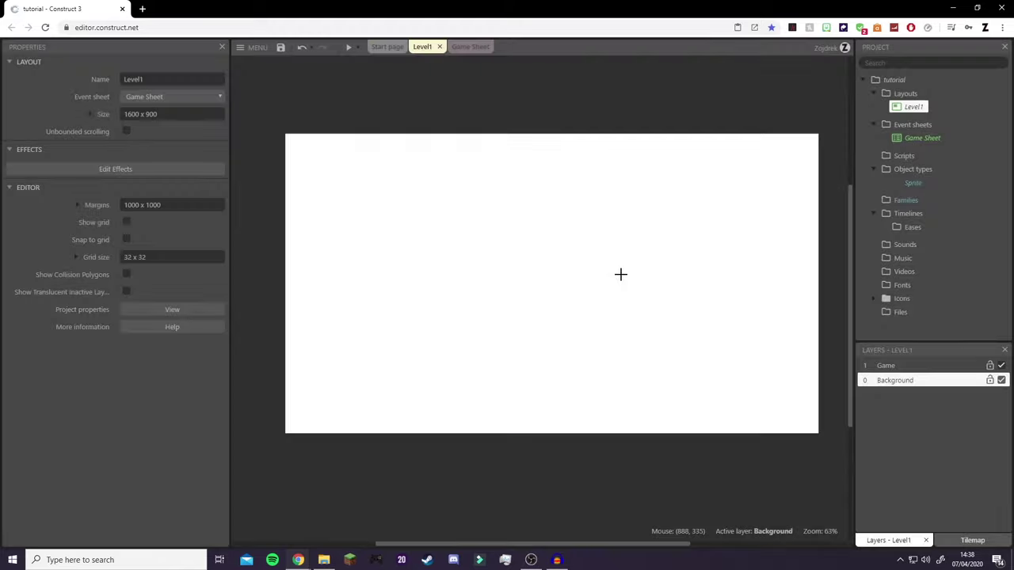
pyautogui.click(437, 262)
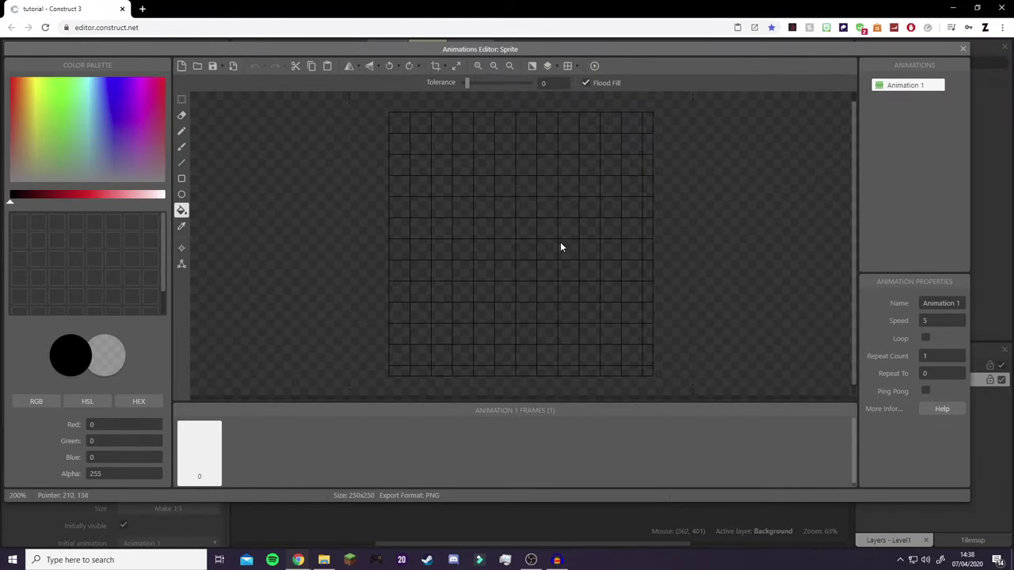
pyautogui.click(568, 66)
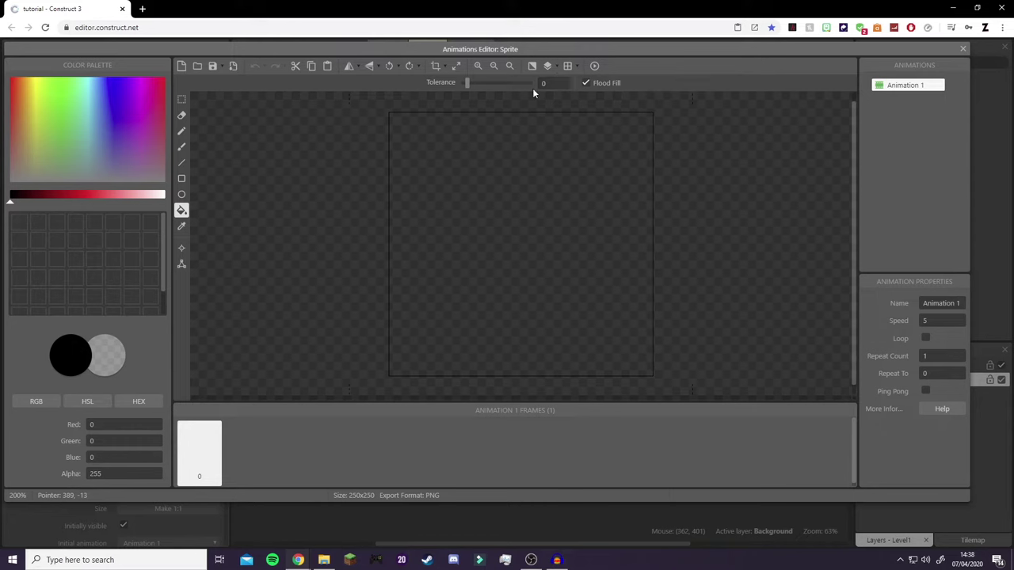
# Resize the sprite's image canvas to 16 x 16
pyautogui.click(456, 68)
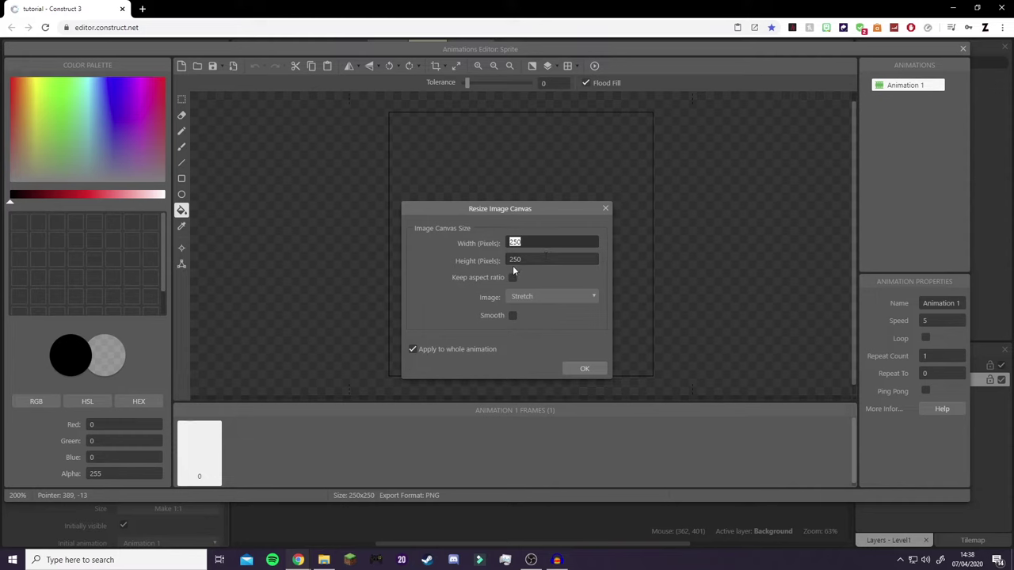
pyautogui.write('16')
pyautogui.press('Tab')
pyautogui.write('1')
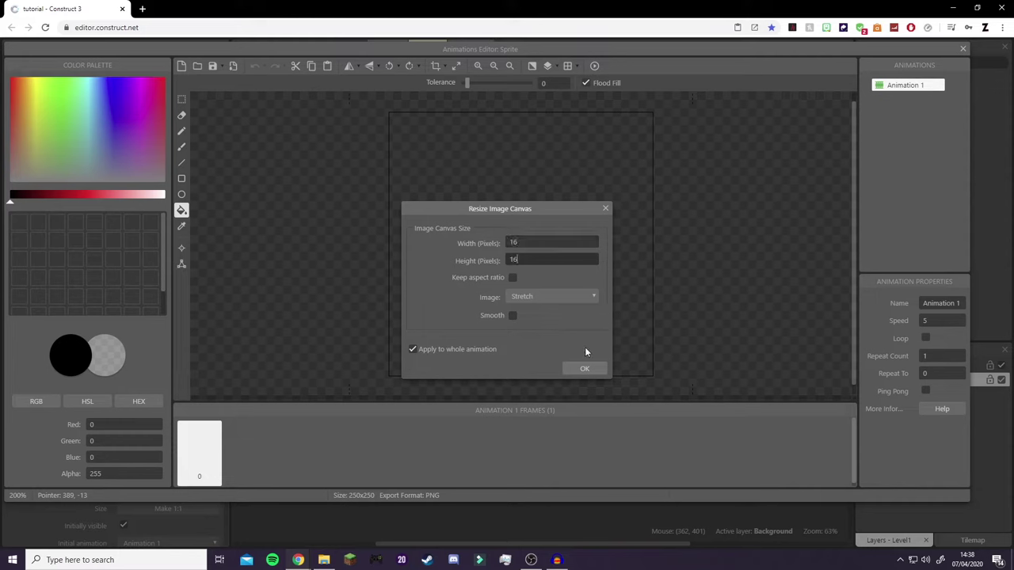
pyautogui.click(587, 369)
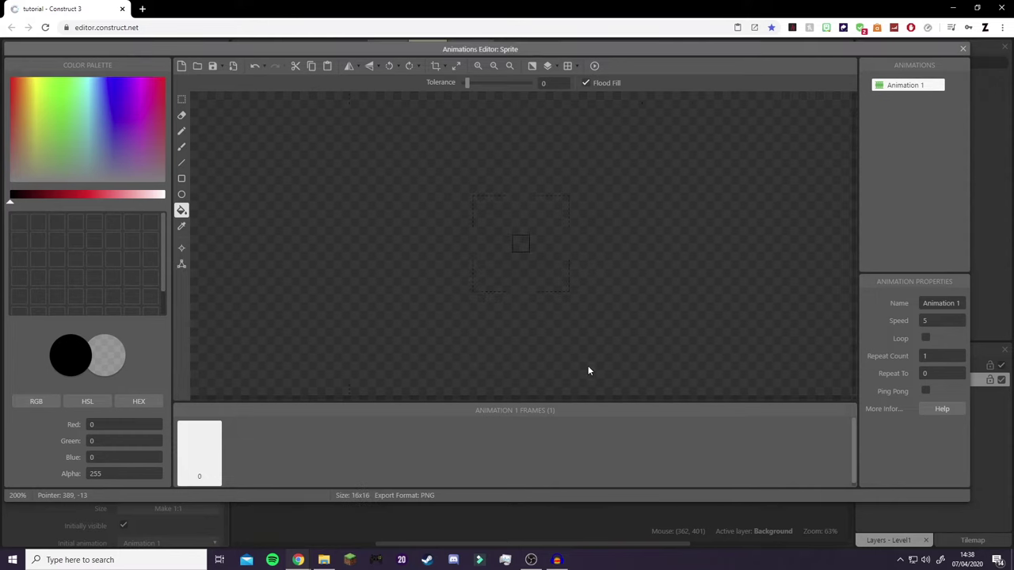
# Flood-fill the canvas solid red and close the image editor
pyautogui.keyDown('ctrl'); pyautogui.scroll(3, 516, 239); pyautogui.keyUp('ctrl')
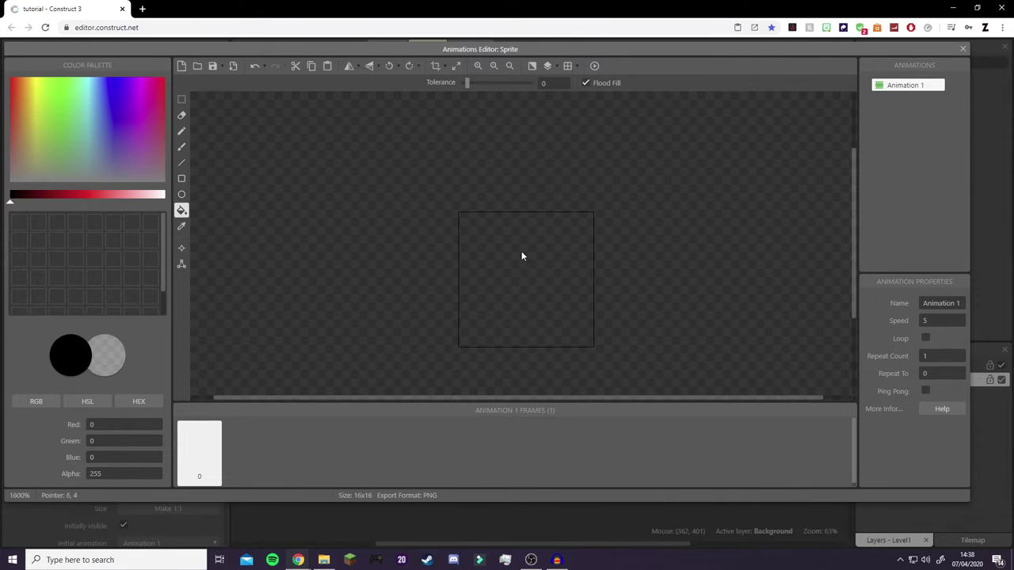
pyautogui.click(38, 195)
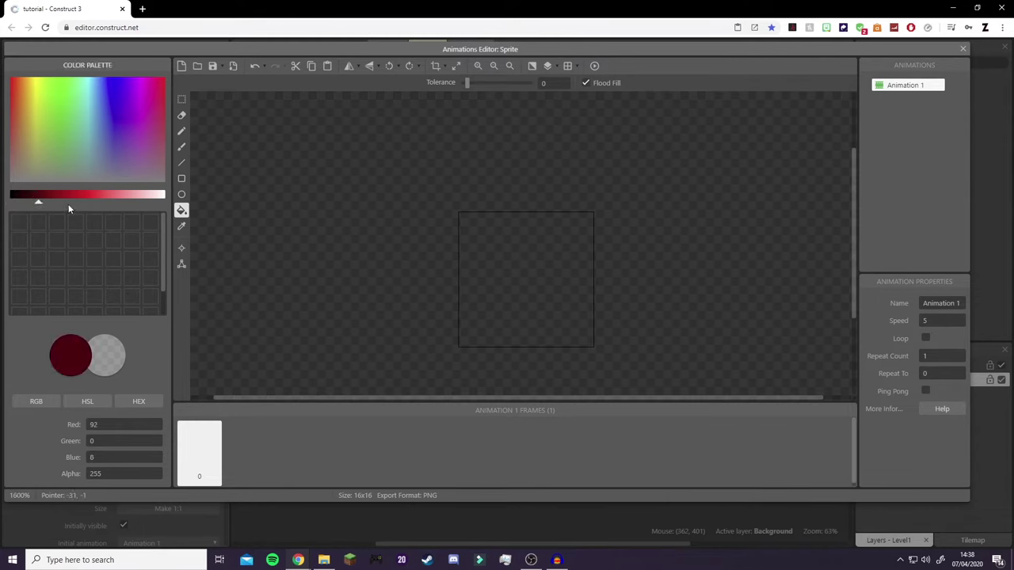
pyautogui.click(85, 196)
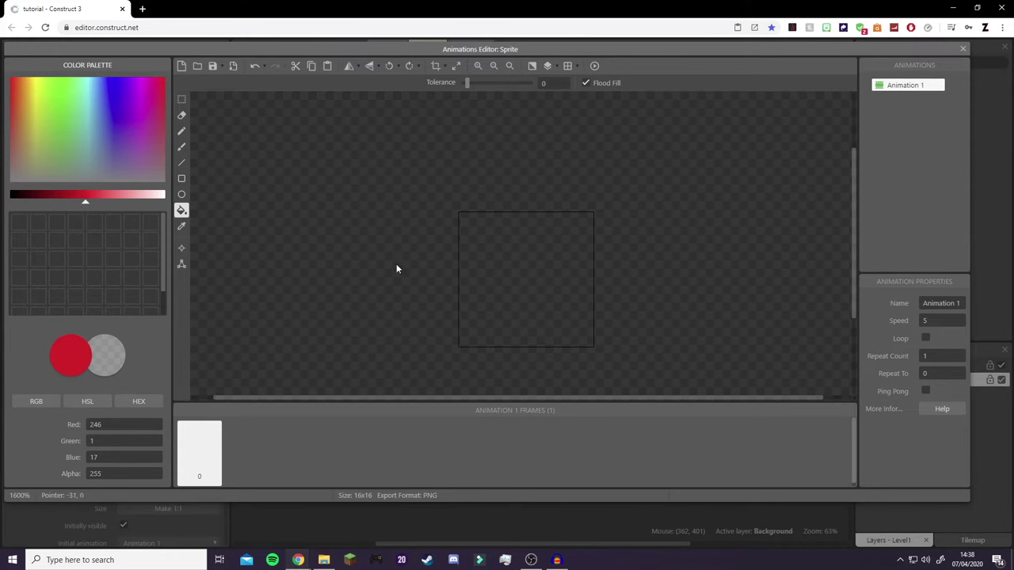
pyautogui.click(494, 258)
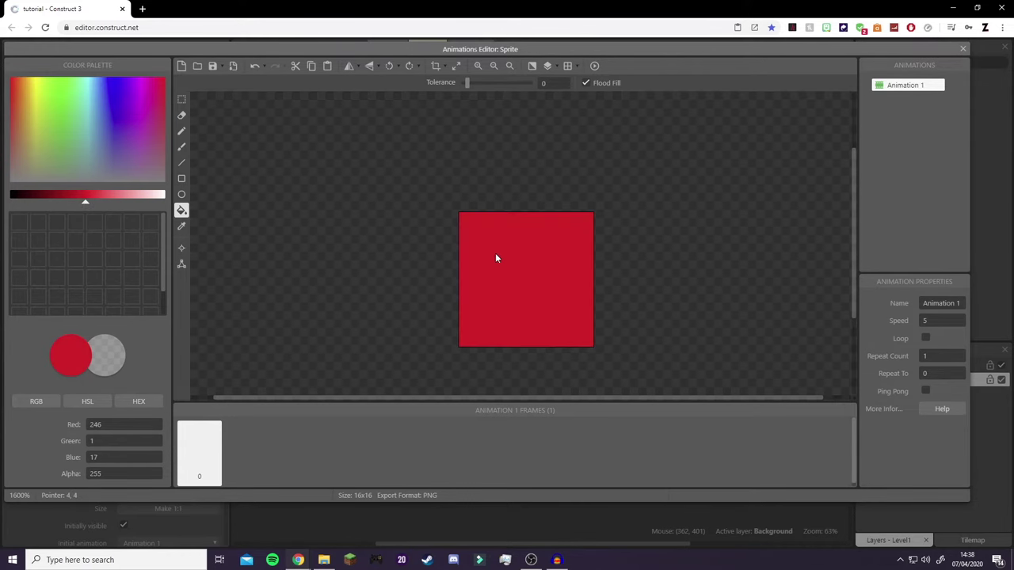
pyautogui.click(963, 50)
pyautogui.click(444, 286)
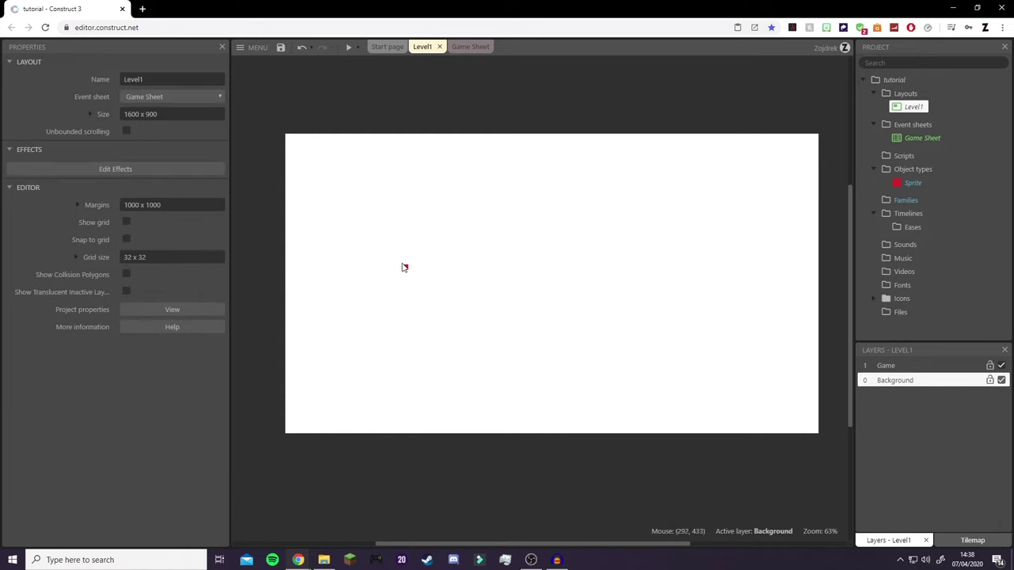
# Resize the red sprite to 32,32 and nudge it slightly left and down
pyautogui.click(405, 267)
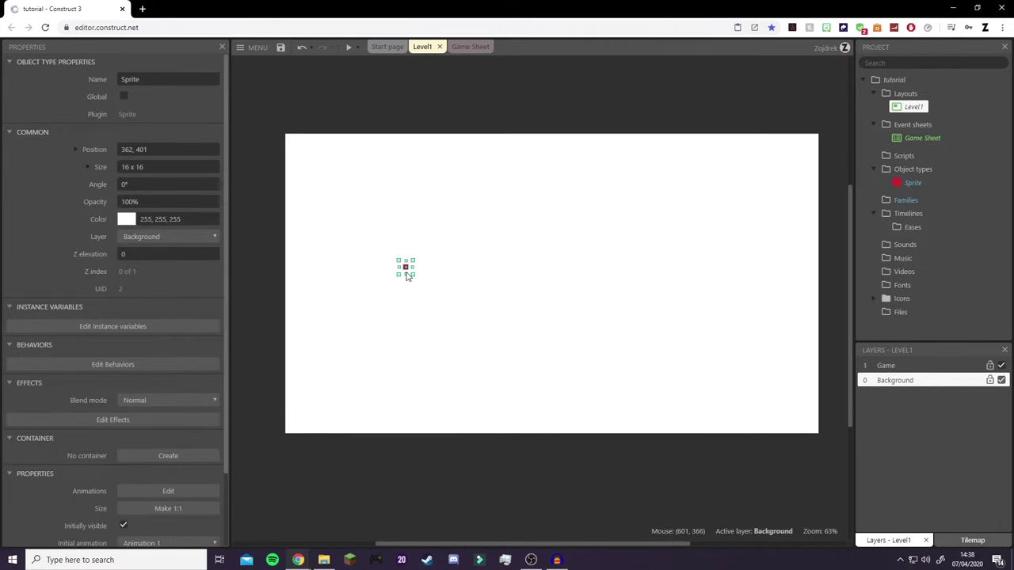
pyautogui.click(166, 168)
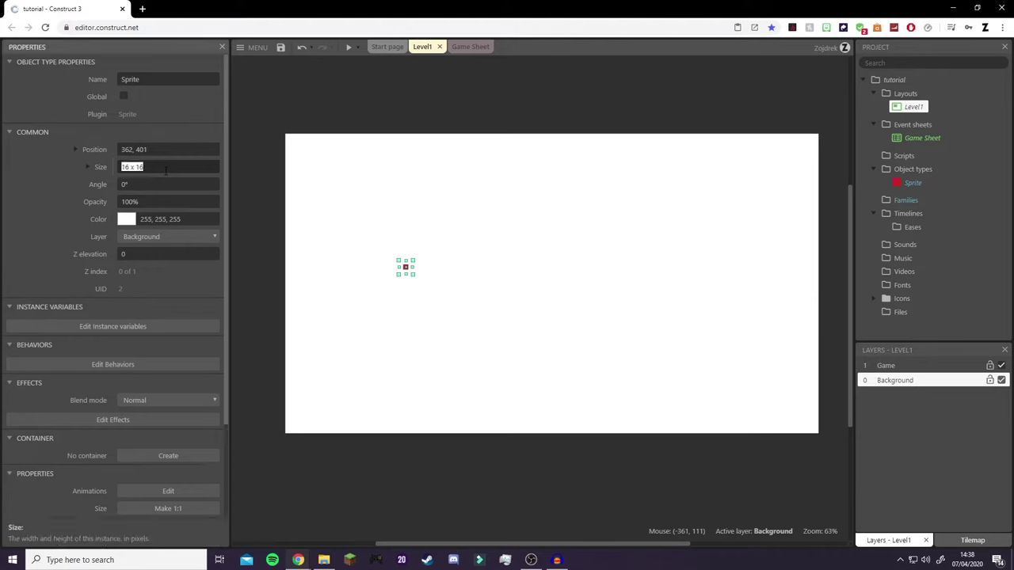
pyautogui.write('32,')
pyautogui.write('32')
pyautogui.press('Return')
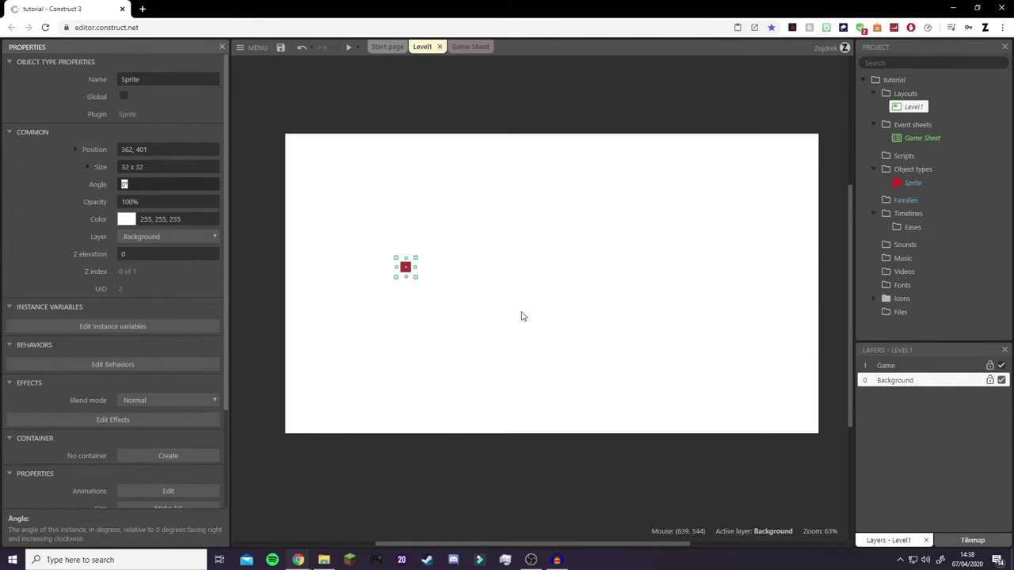
pyautogui.click(521, 317)
pyautogui.moveTo(406, 272); pyautogui.dragTo(376, 284)
pyautogui.click(475, 407)
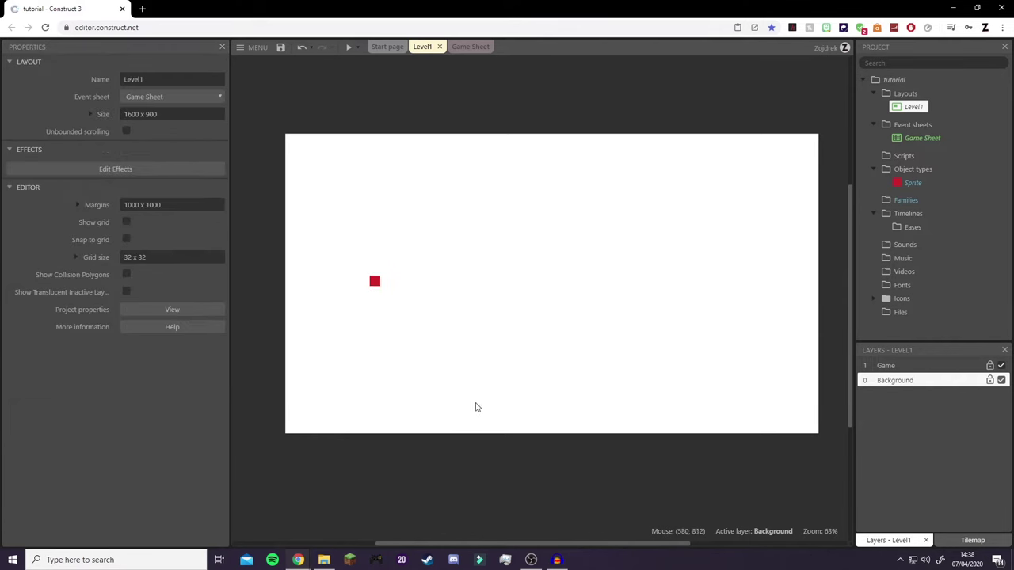
pyautogui.rightClick(537, 269)
# Insert a second Sprite object and place it beside the red square
pyautogui.click(607, 275)
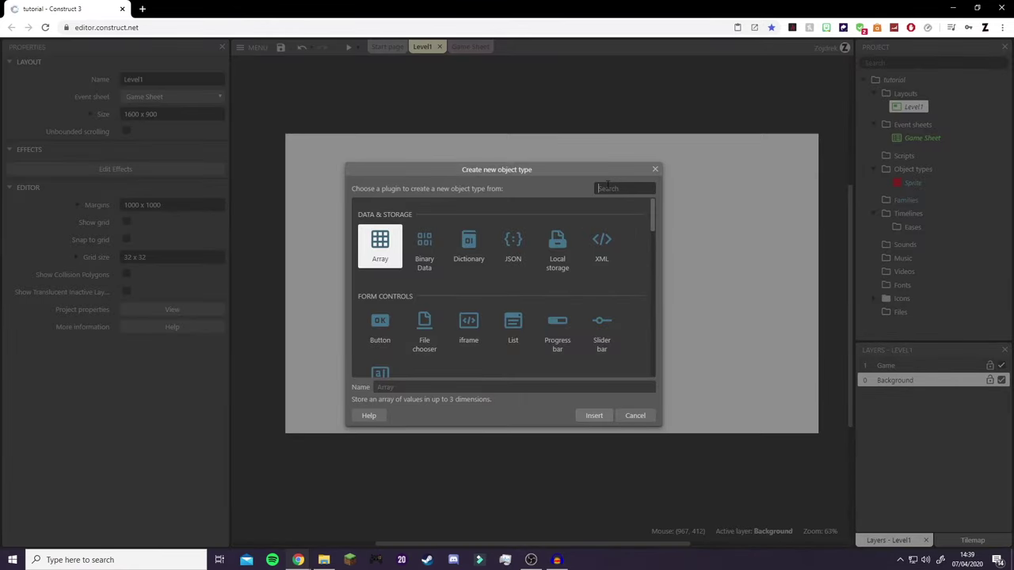
pyautogui.click(608, 188)
pyautogui.write('sprite')
pyautogui.press('Return')
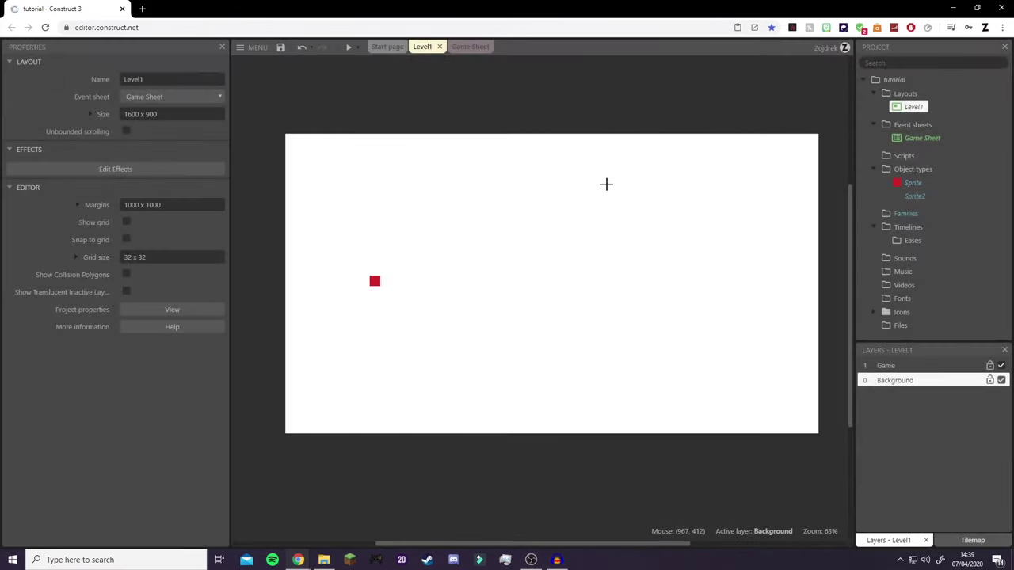
pyautogui.click(508, 268)
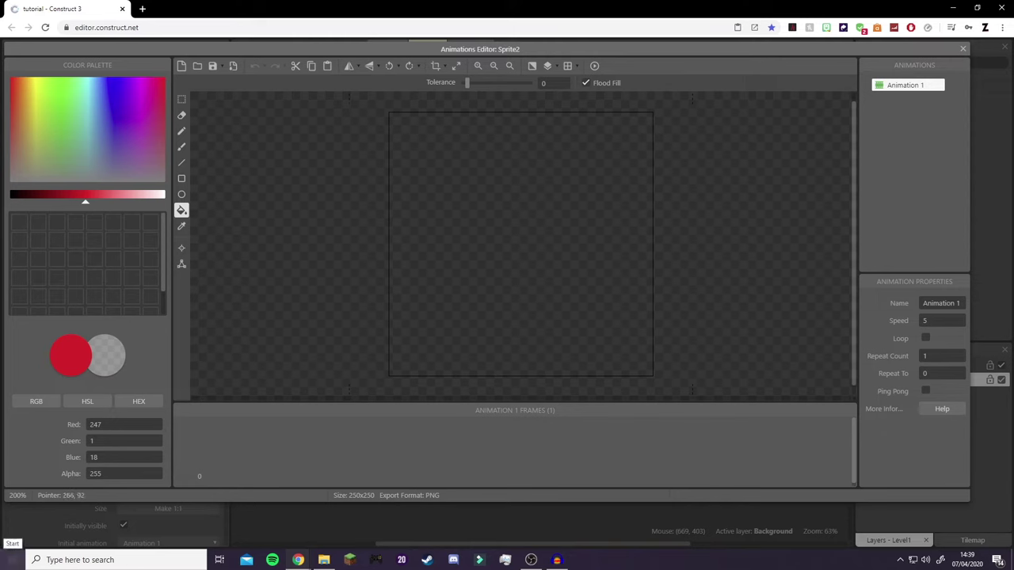
# Flood-fill the new sprite's image solid black and close the image editor
pyautogui.click(84, 202)
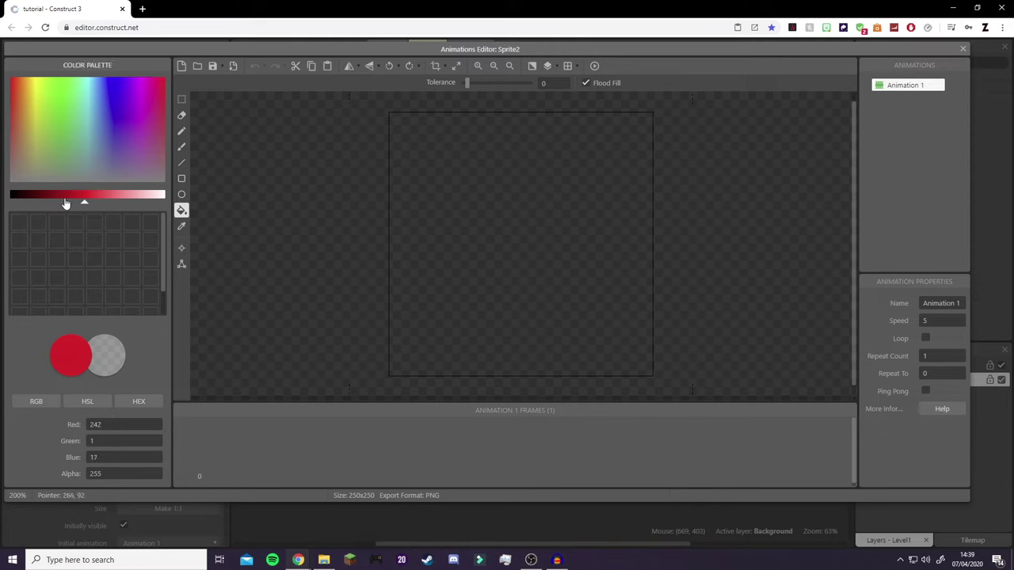
pyautogui.click(12, 199)
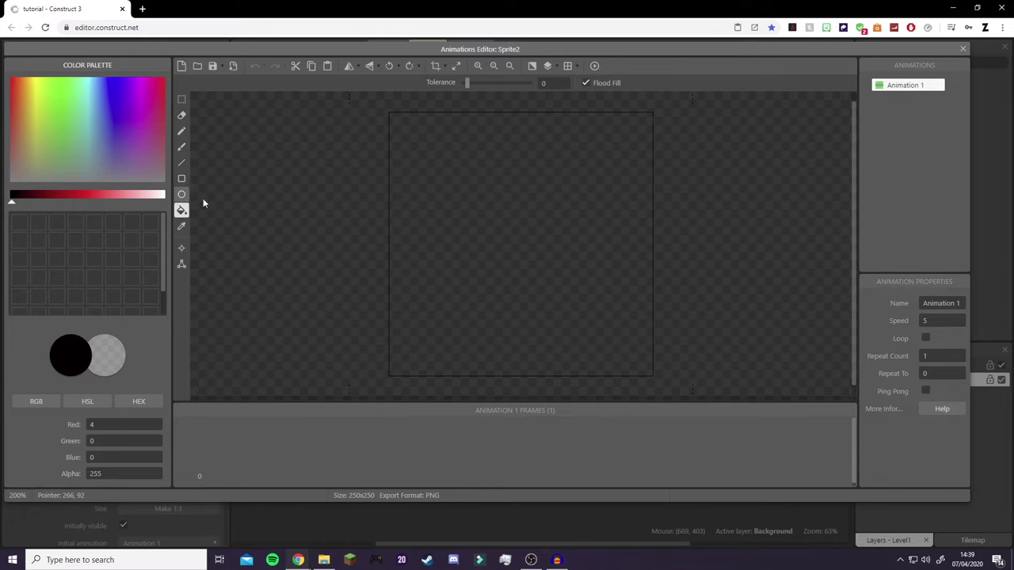
pyautogui.click(581, 177)
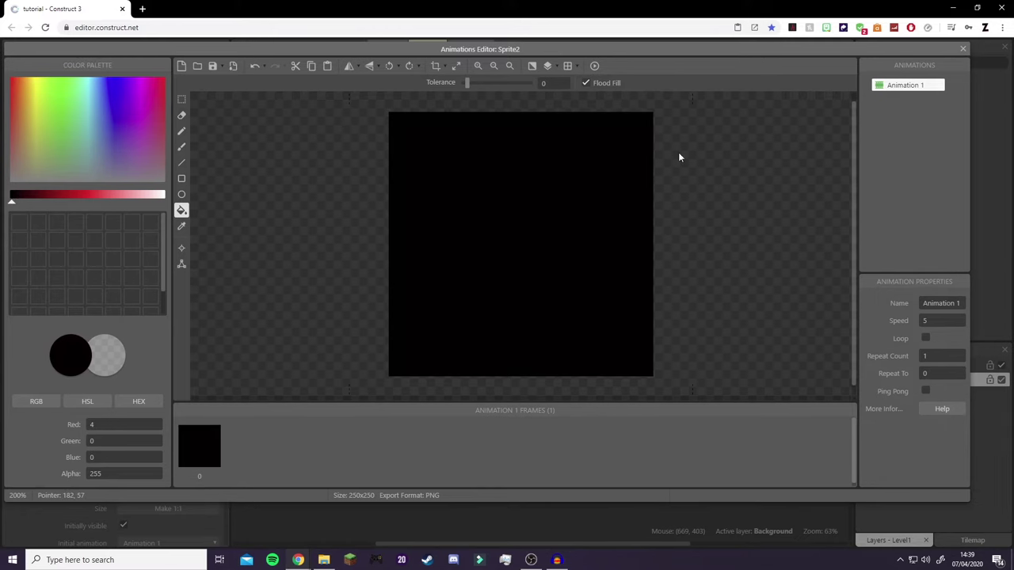
pyautogui.click(963, 49)
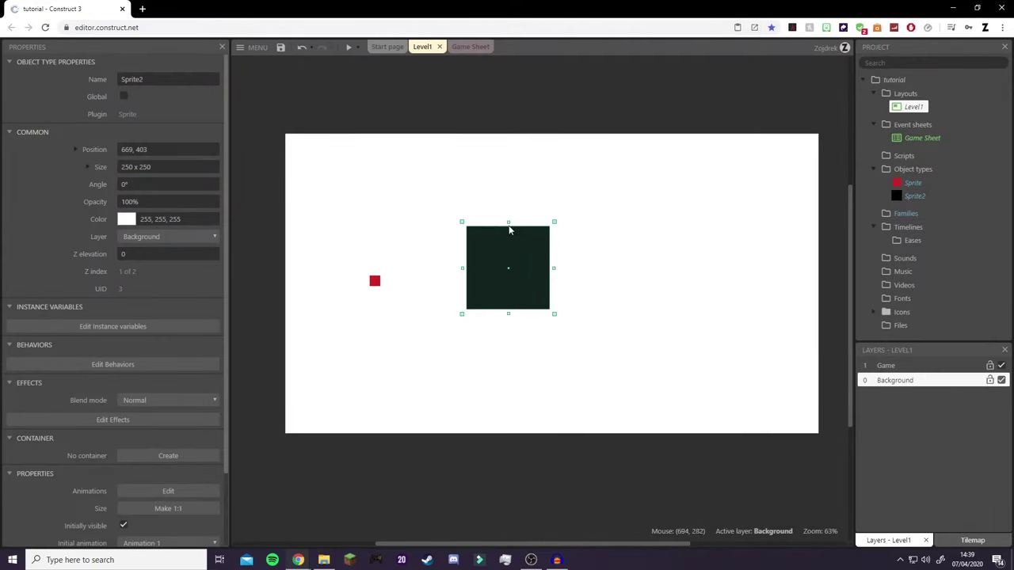
# Reshape the black square into a wide thin bar and rename Sprite2 to Platform
pyautogui.moveTo(508, 223); pyautogui.dragTo(429, 298)
pyautogui.moveTo(492, 282); pyautogui.dragTo(444, 321)
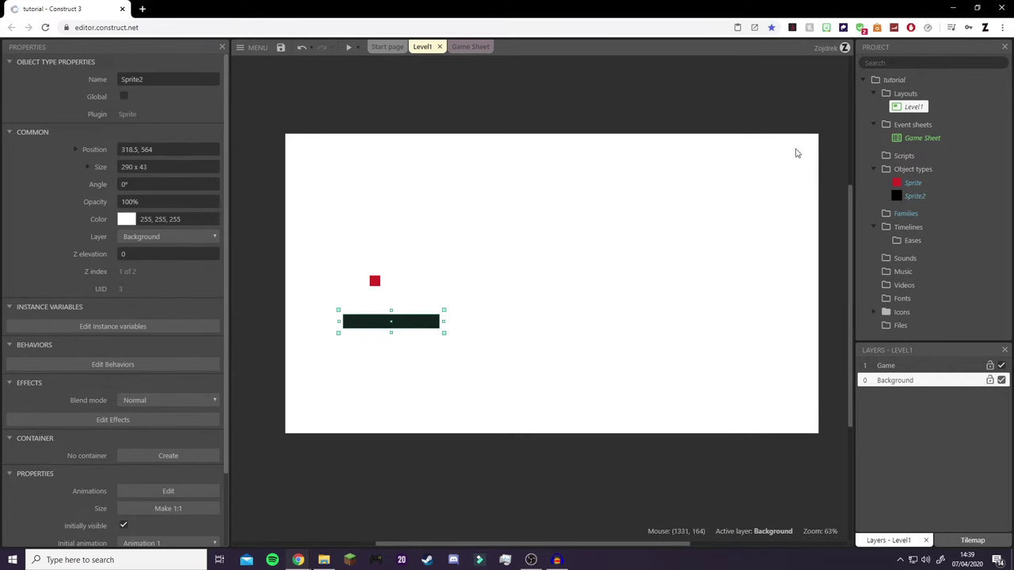
pyautogui.click(915, 196)
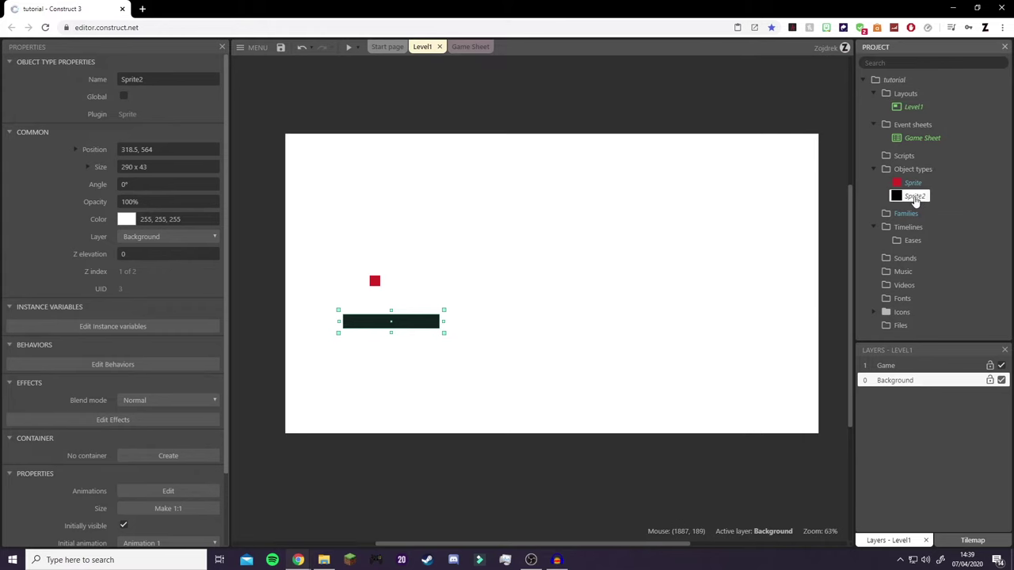
pyautogui.click(911, 198)
pyautogui.write('Pa')
pyautogui.write('atform')
pyautogui.press('Return')
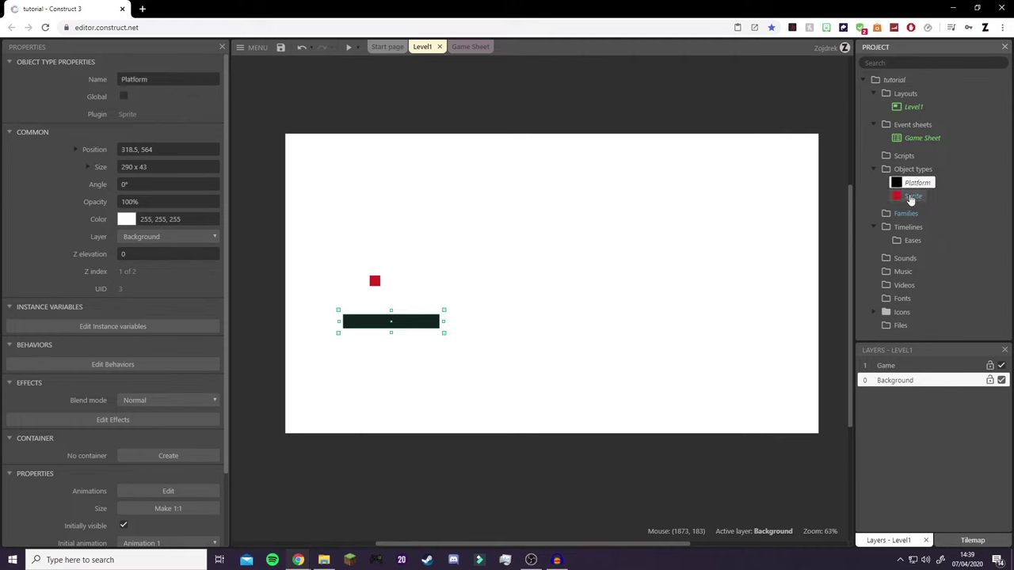
# Rename the red Sprite object type to Player
pyautogui.click(901, 200)
pyautogui.press('F2')
pyautogui.write('Player')
pyautogui.press('Return')
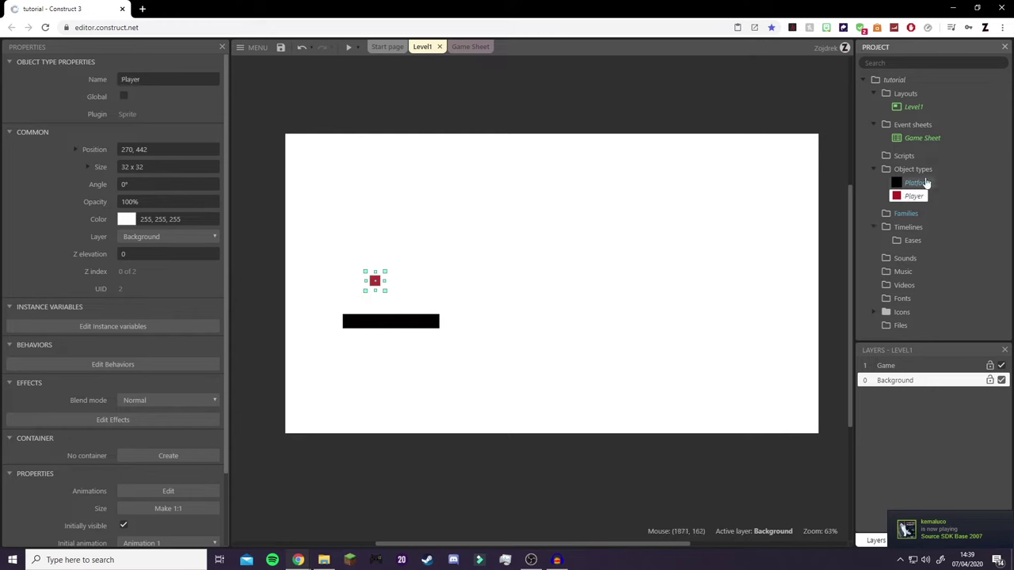
# Drag a second Platform bar onto the layout further right
pyautogui.moveTo(907, 184); pyautogui.dragTo(529, 325)
pyautogui.click(589, 413)
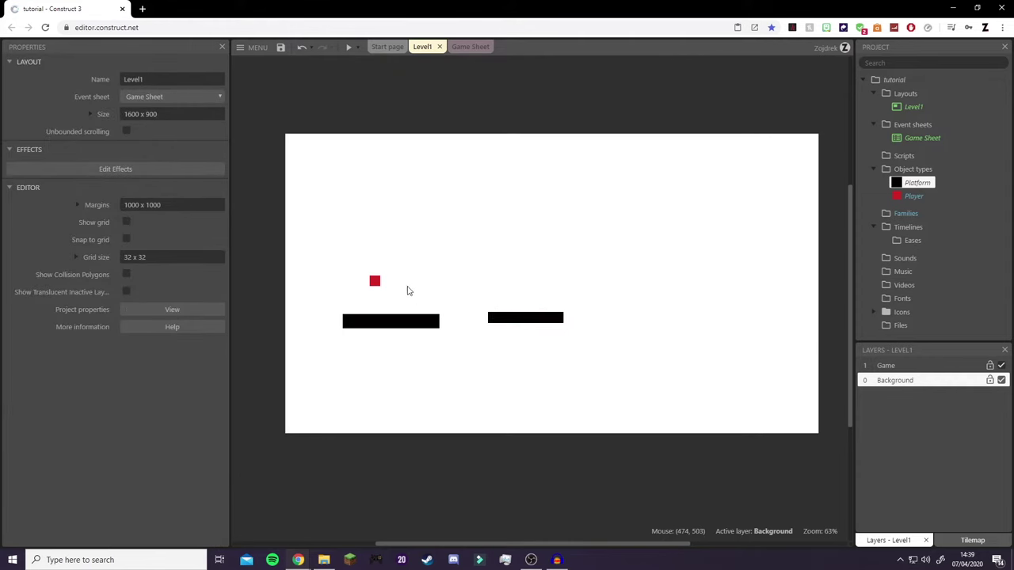
pyautogui.click(375, 283)
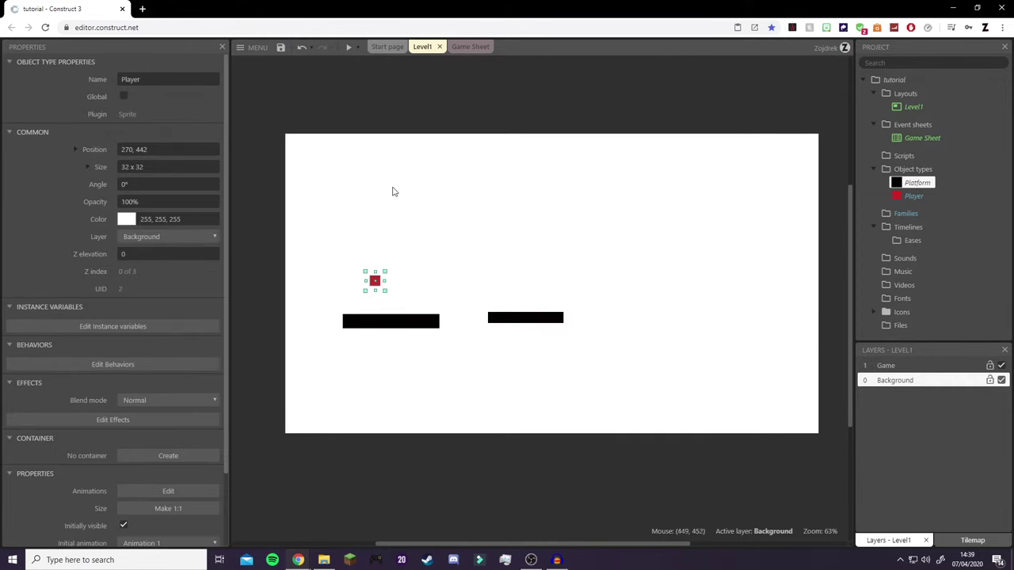
pyautogui.click(347, 47)
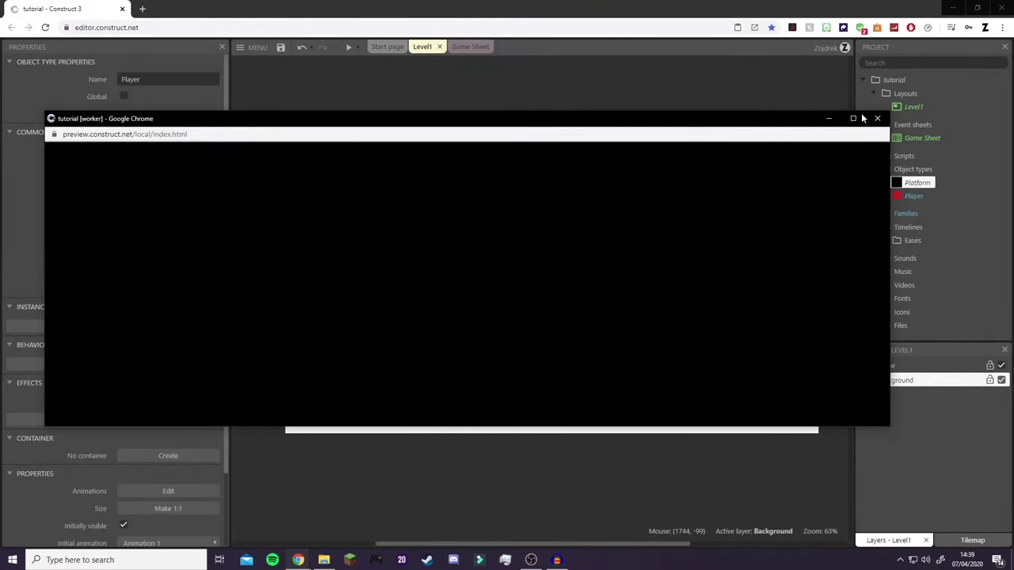
pyautogui.click(849, 120)
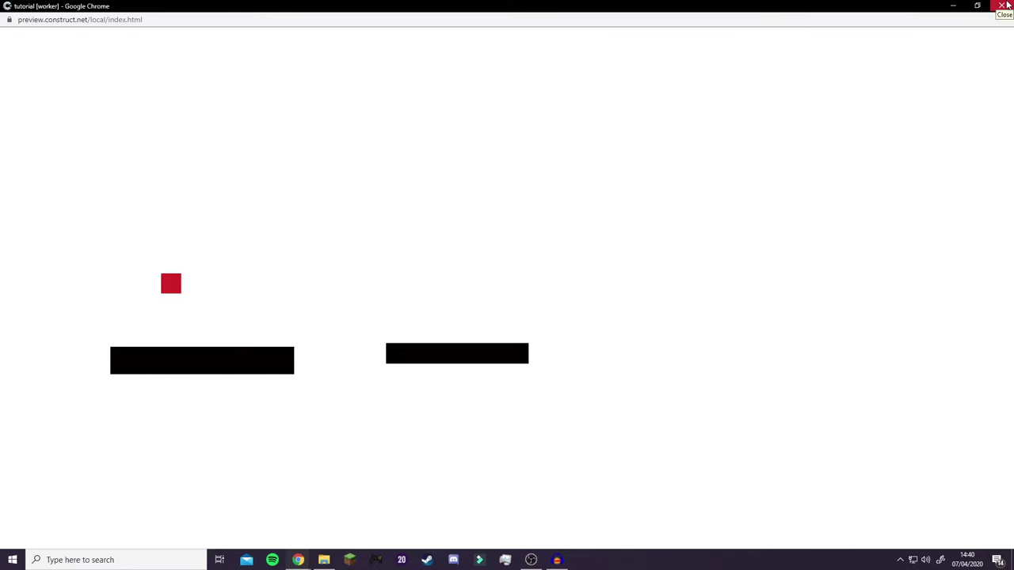
pyautogui.click(1008, 5)
pyautogui.click(919, 196)
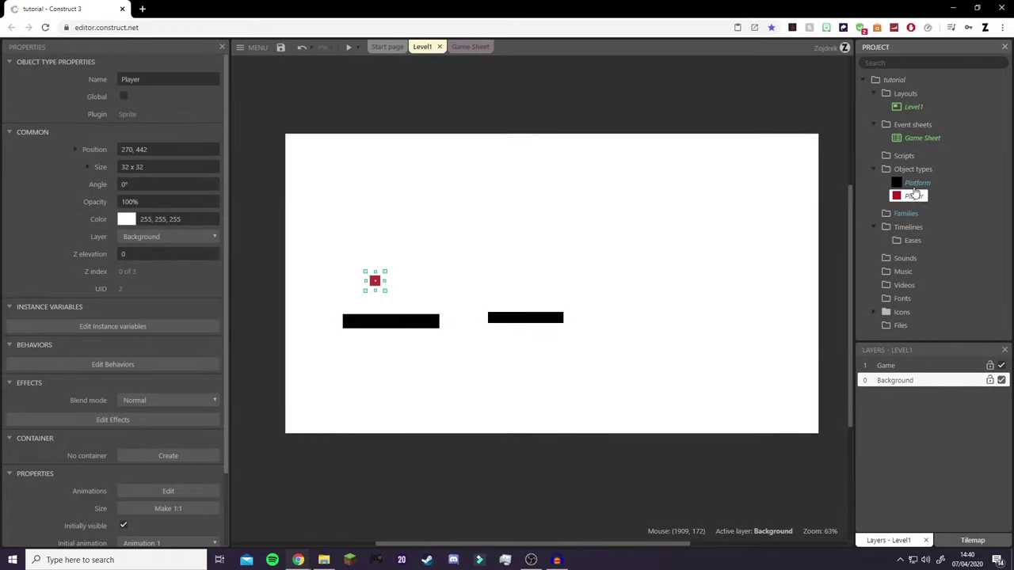
# Open the Player sprite's behaviors list from Edit Behaviors in the Properties panel
pyautogui.scroll(-1, 144, 311)
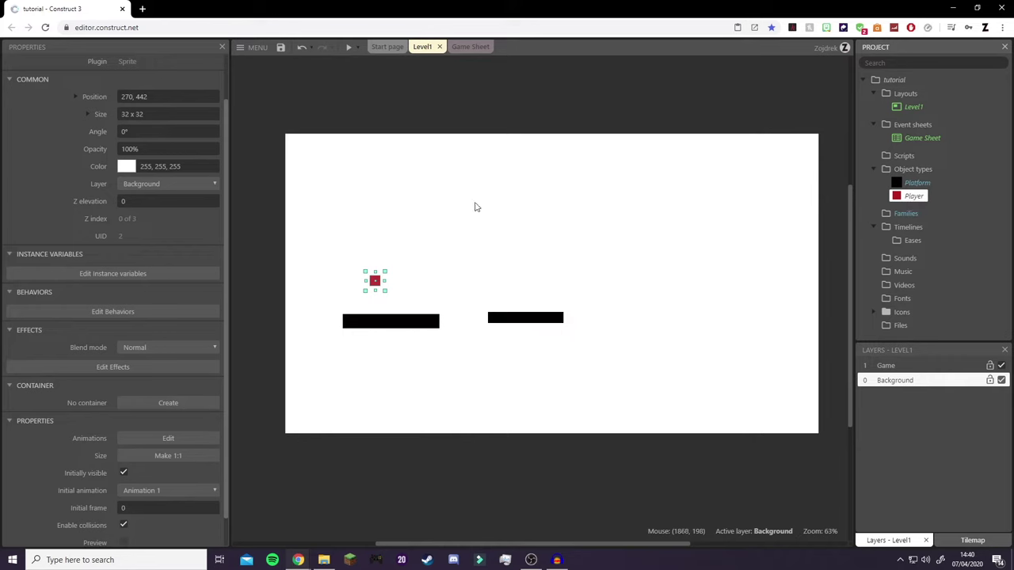
pyautogui.scroll(1, 87, 277)
pyautogui.scroll(-2, 99, 281)
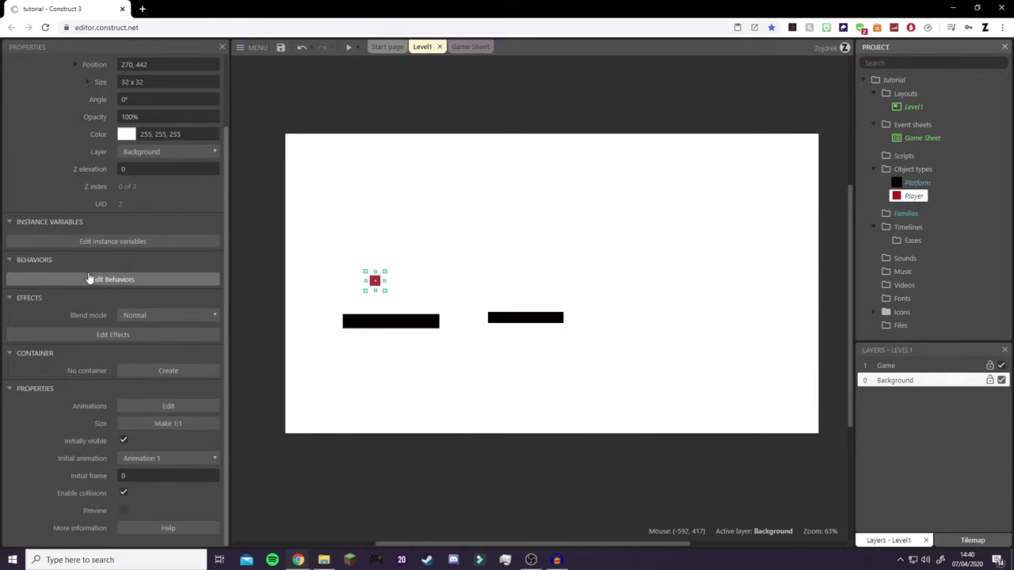
pyautogui.click(103, 282)
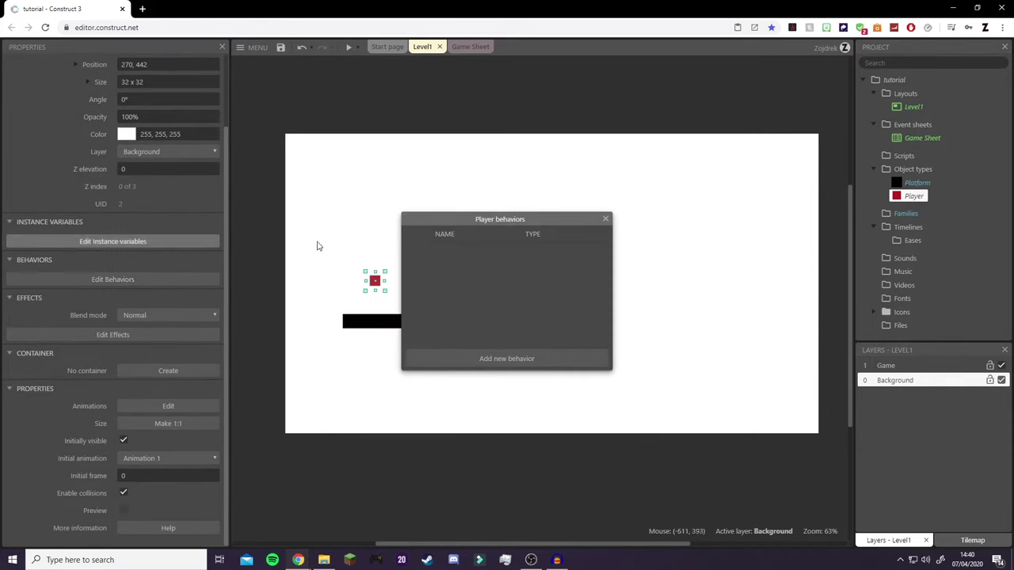
# Add the Platform movement behavior to the Player
pyautogui.click(527, 361)
pyautogui.scroll(-5, 535, 311)
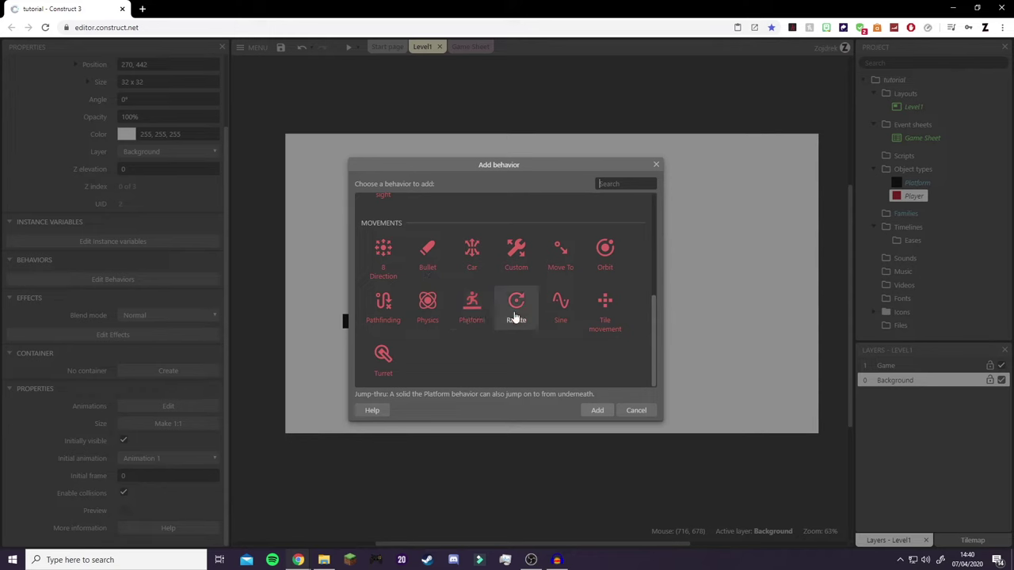
pyautogui.click(466, 318)
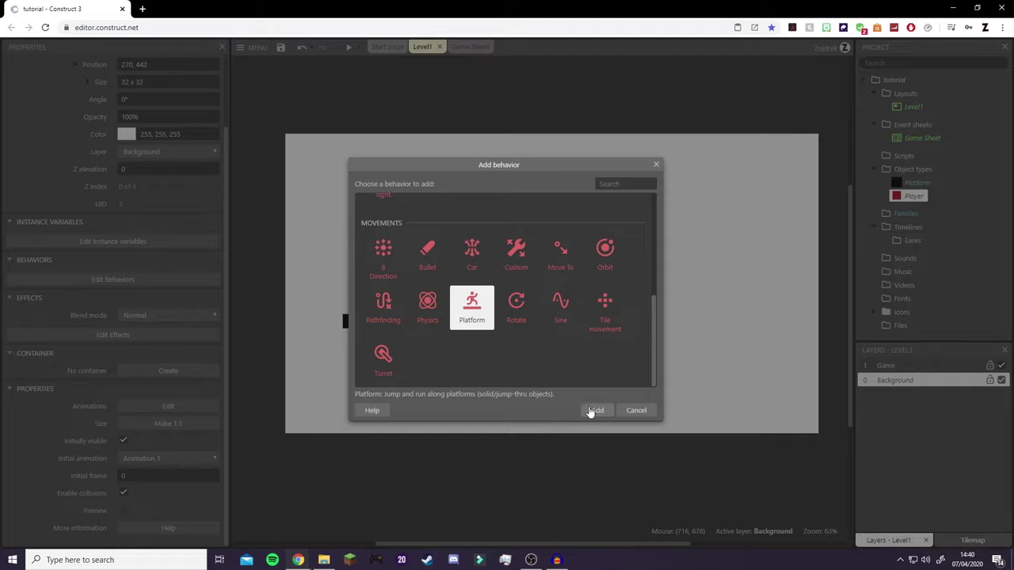
pyautogui.click(597, 410)
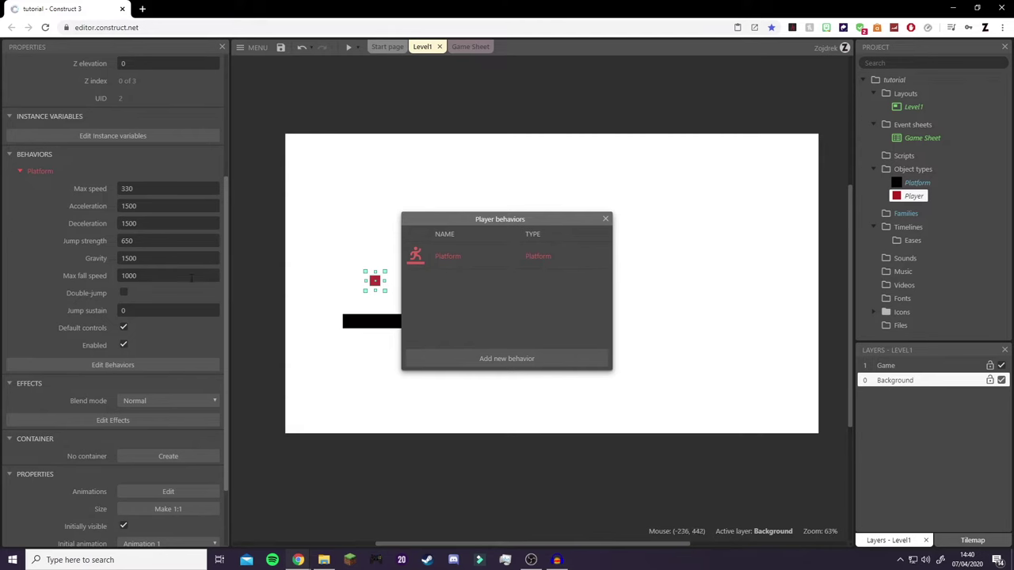
# Run and close a preview of Level1 with the Platform-enabled Player
pyautogui.click(605, 220)
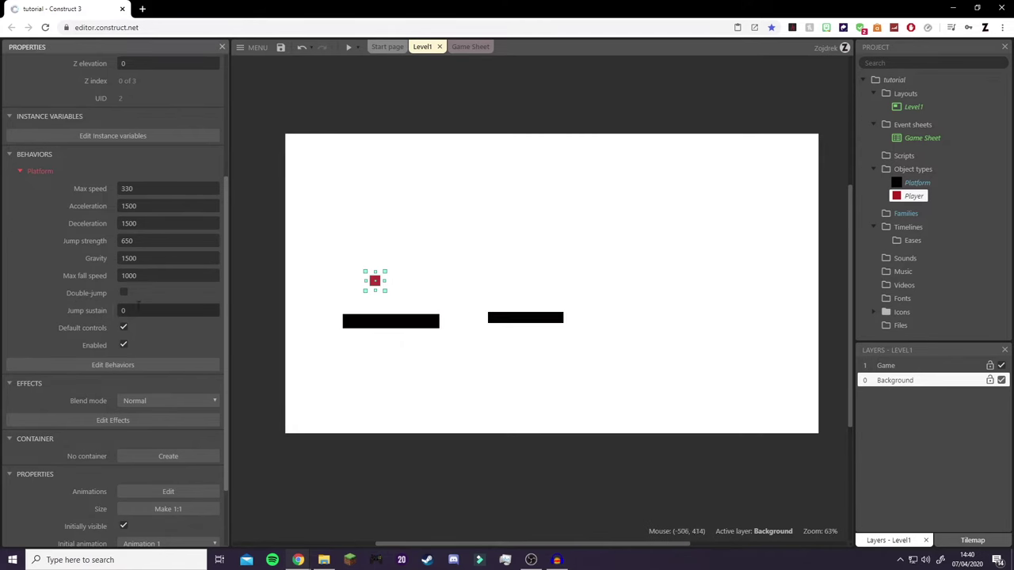
pyautogui.click(349, 47)
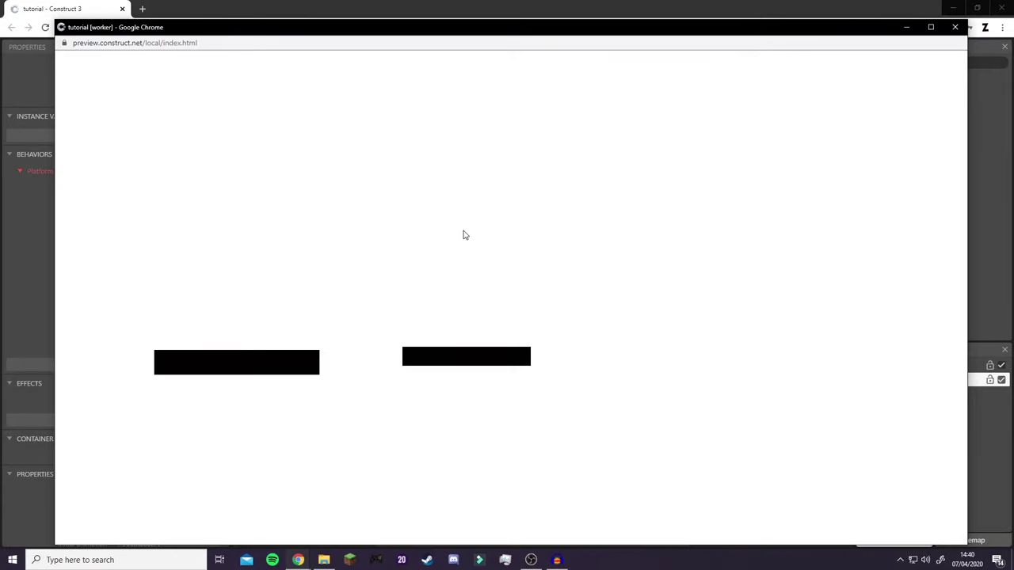
pyautogui.click(955, 27)
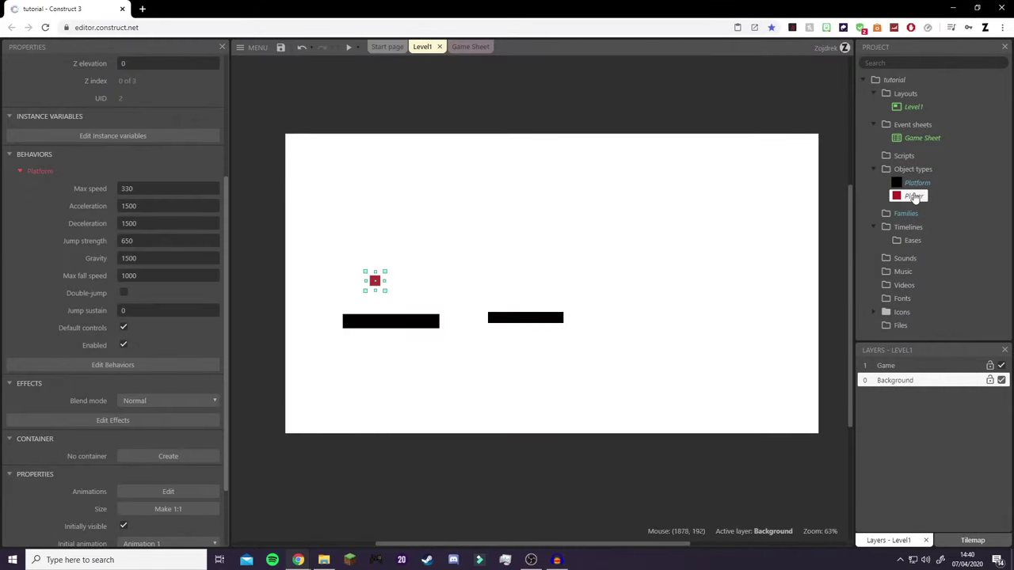
# Give the left black platform object the Solid behavior
pyautogui.click(354, 320)
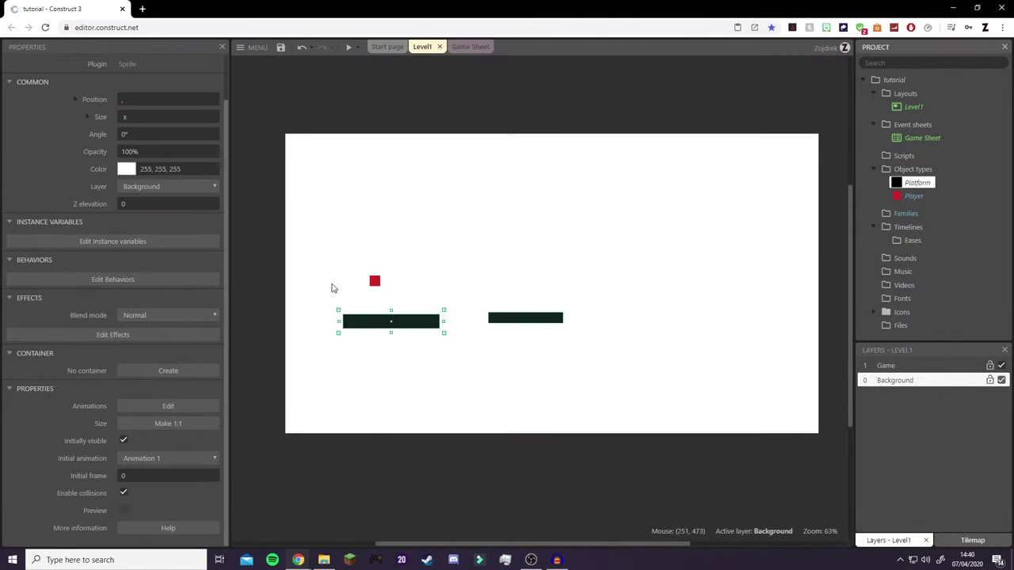
pyautogui.click(112, 278)
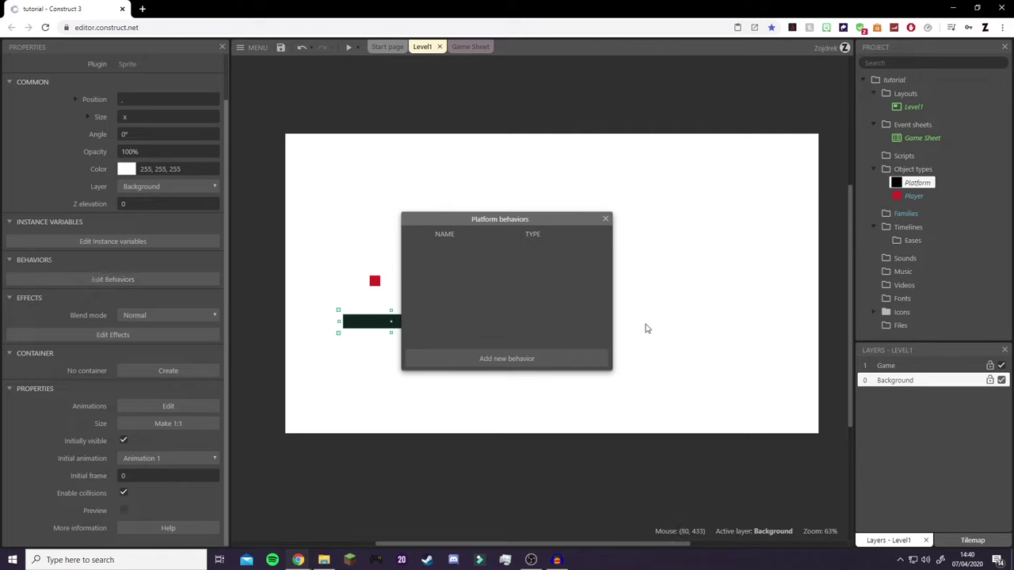
pyautogui.click(556, 357)
pyautogui.click(567, 250)
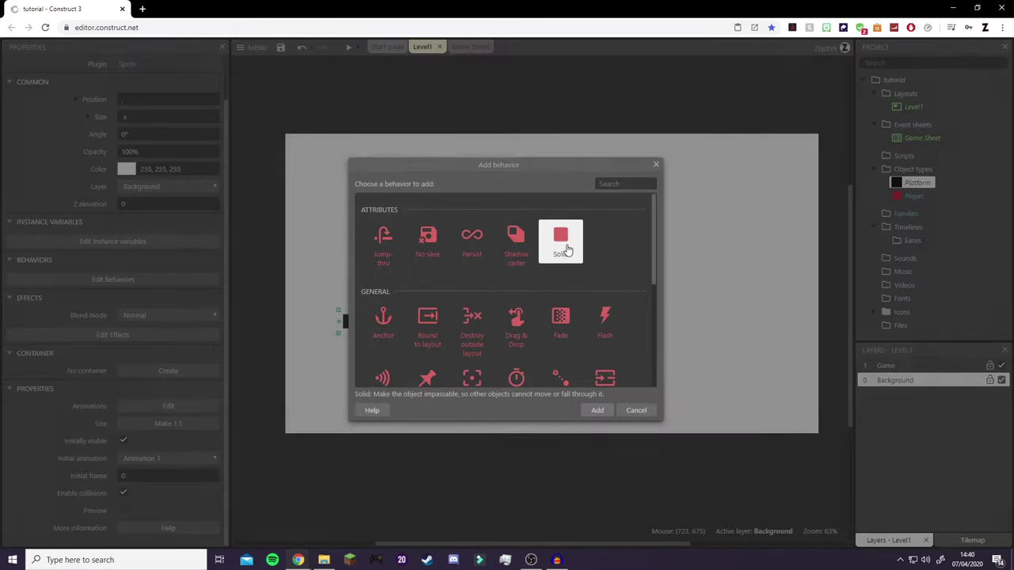
pyautogui.doubleClick(567, 250)
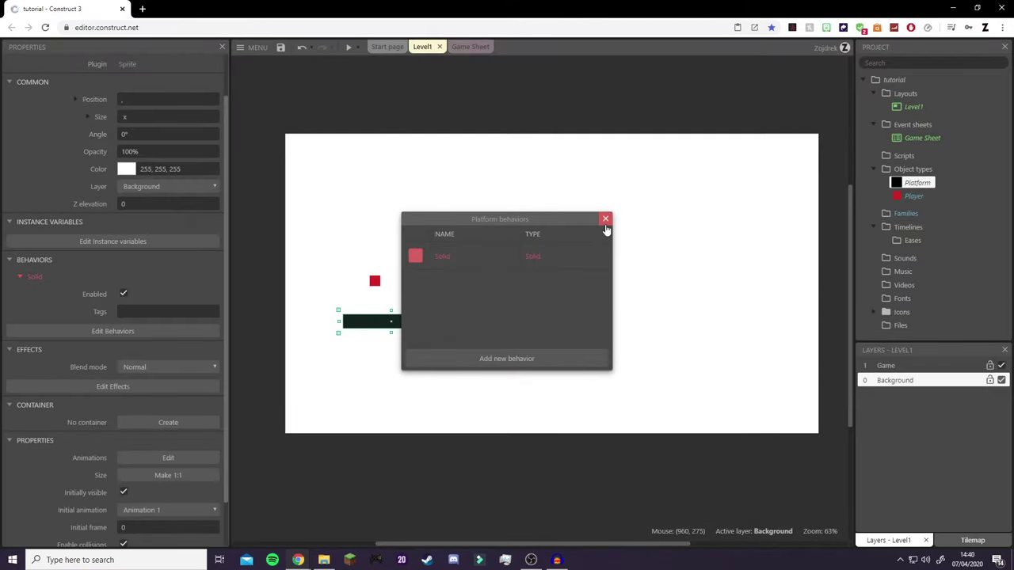
pyautogui.click(605, 223)
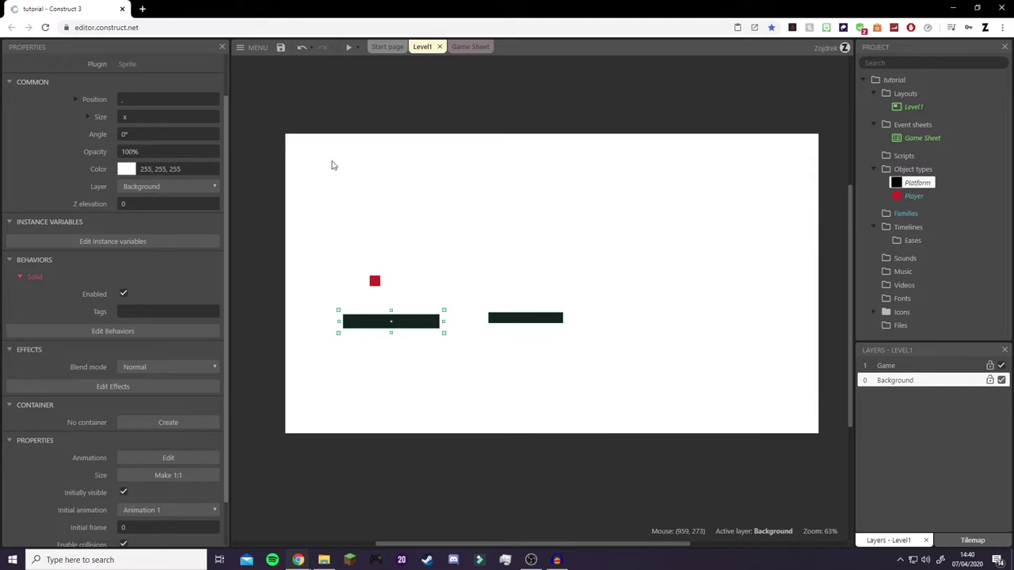
# Preview the game, moving and jumping the red player across to the right platform with arrow keys
pyautogui.click(349, 48)
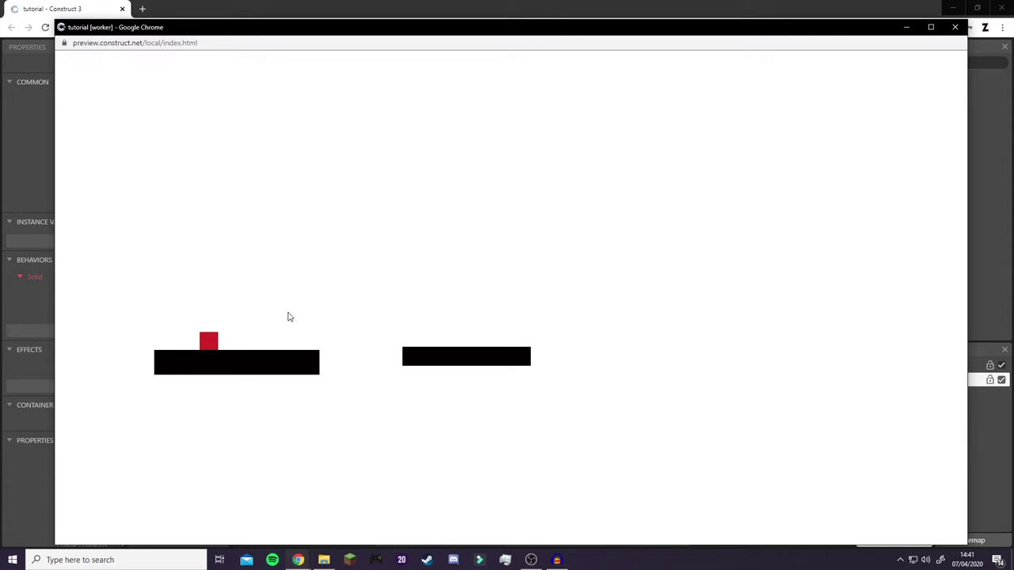
pyautogui.press('Right')
pyautogui.press('Left')
pyautogui.press('Up')
pyautogui.press('Right')
pyautogui.press('Left')
pyautogui.press('Up')
pyautogui.press('Right')
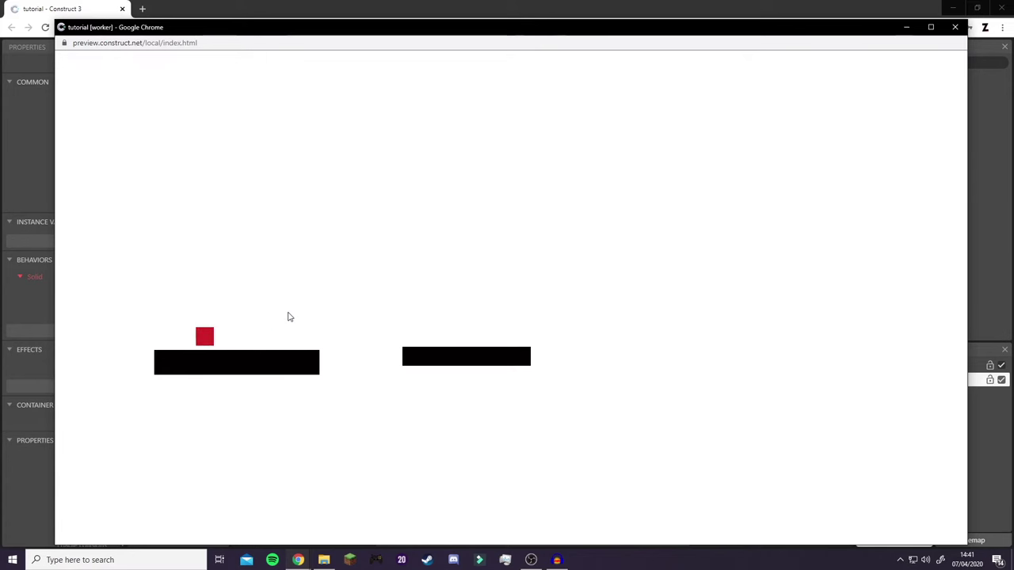
pyautogui.press('Up')
pyautogui.press('Right')
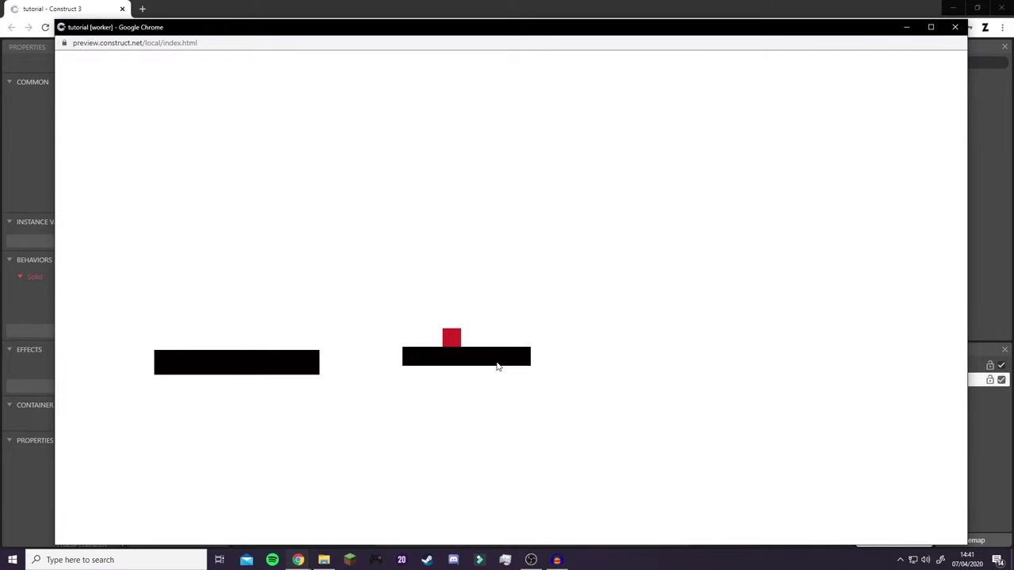
pyautogui.click(954, 27)
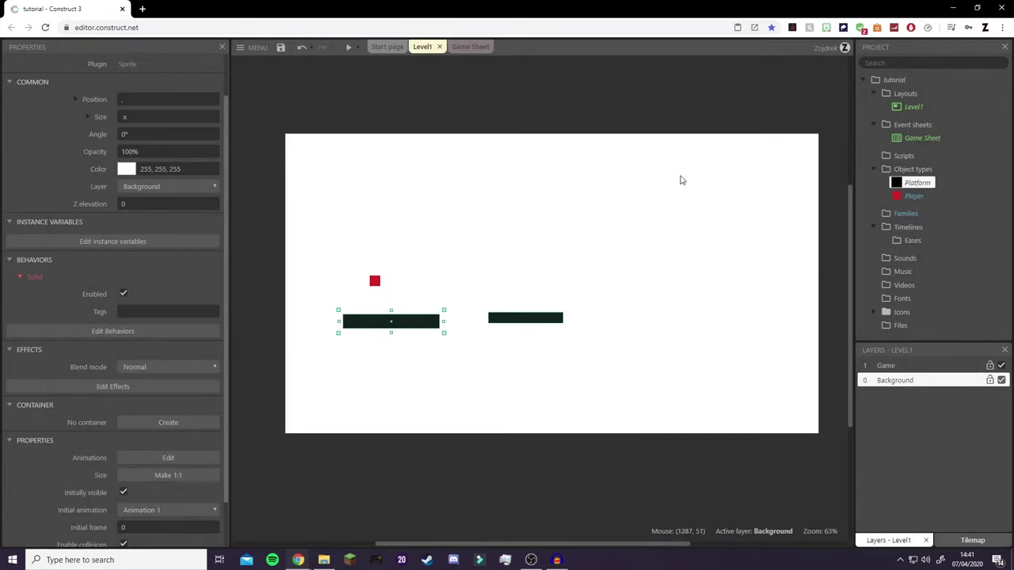
# Turn off the Player's Default controls, briefly checking Player conditions in the Game Sheet
pyautogui.click(911, 200)
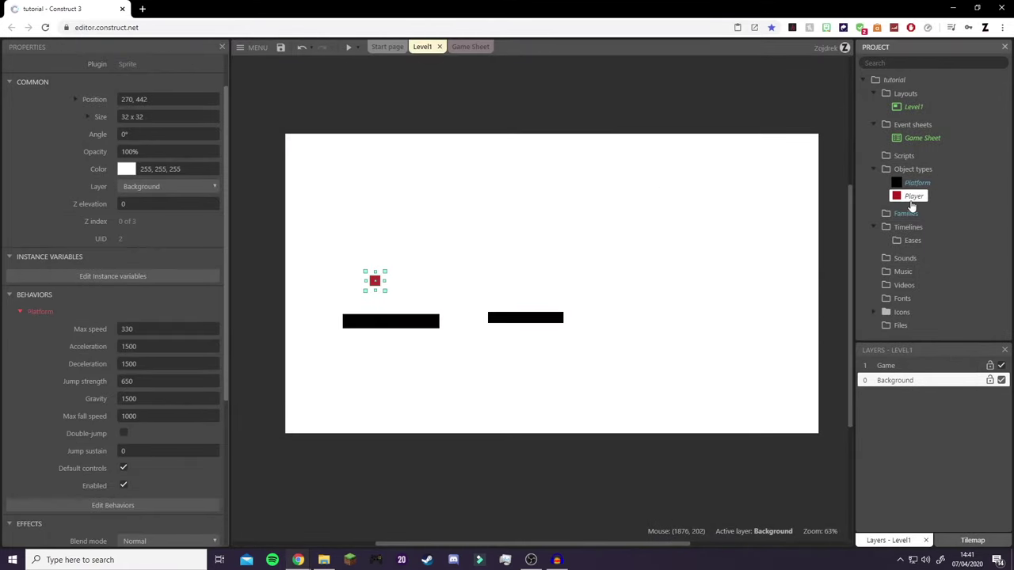
pyautogui.click(124, 469)
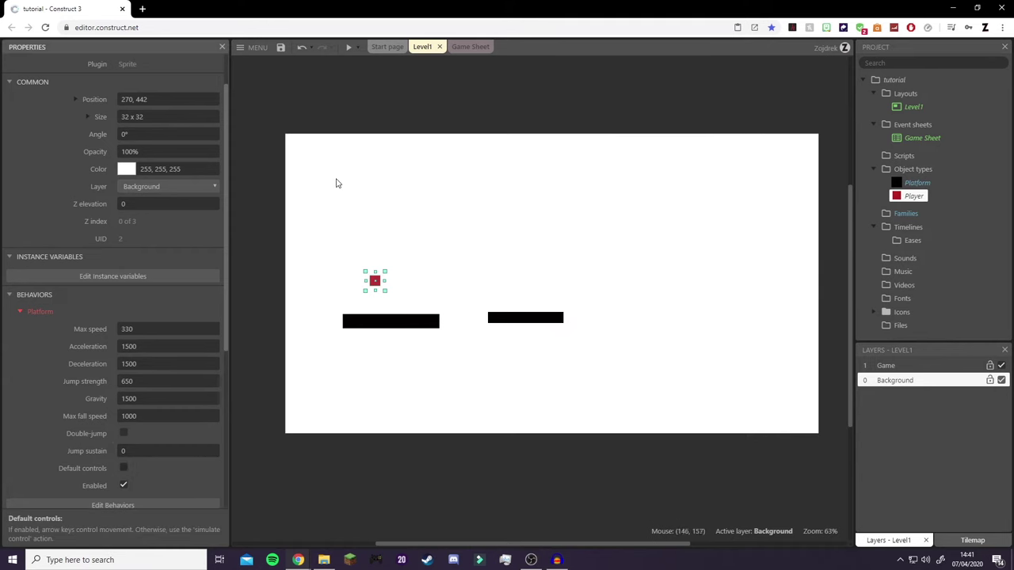
pyautogui.click(475, 49)
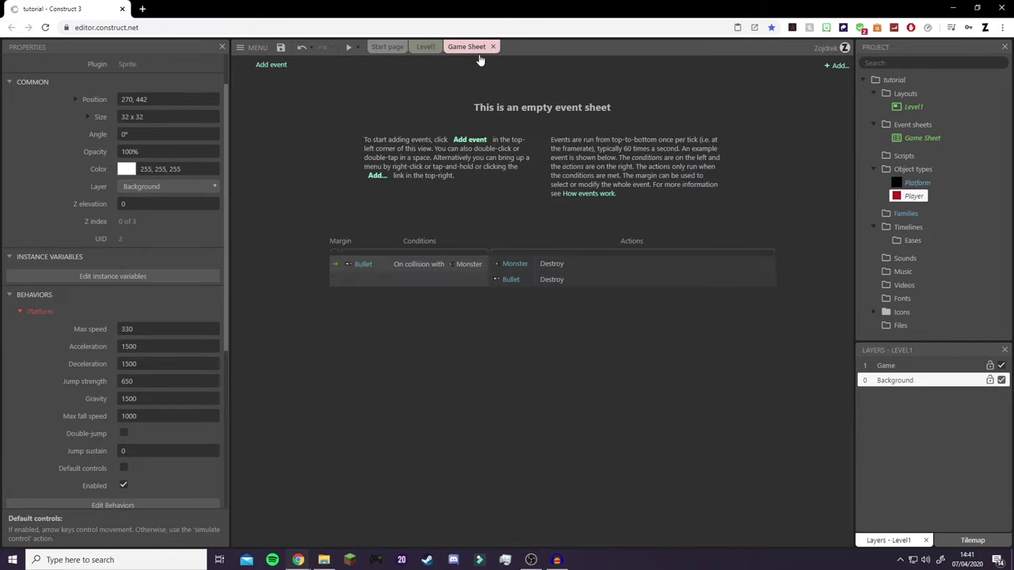
pyautogui.click(270, 65)
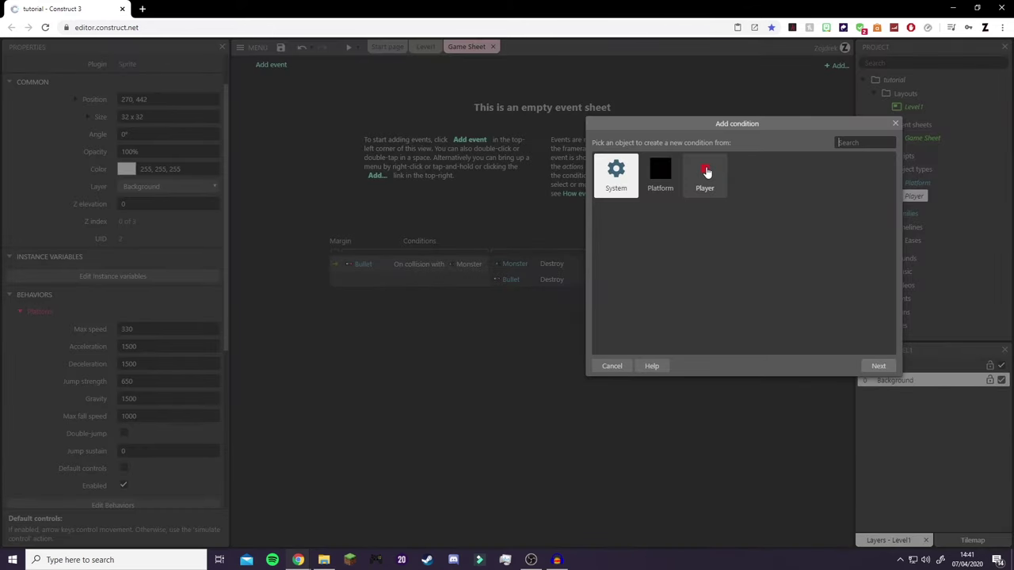
pyautogui.doubleClick(706, 171)
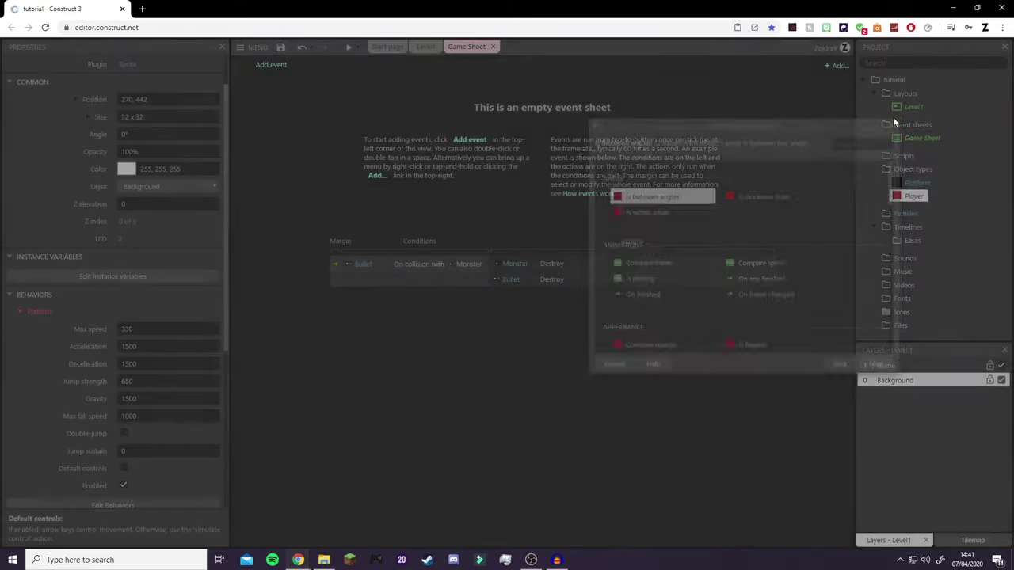
pyautogui.click(895, 123)
pyautogui.click(425, 46)
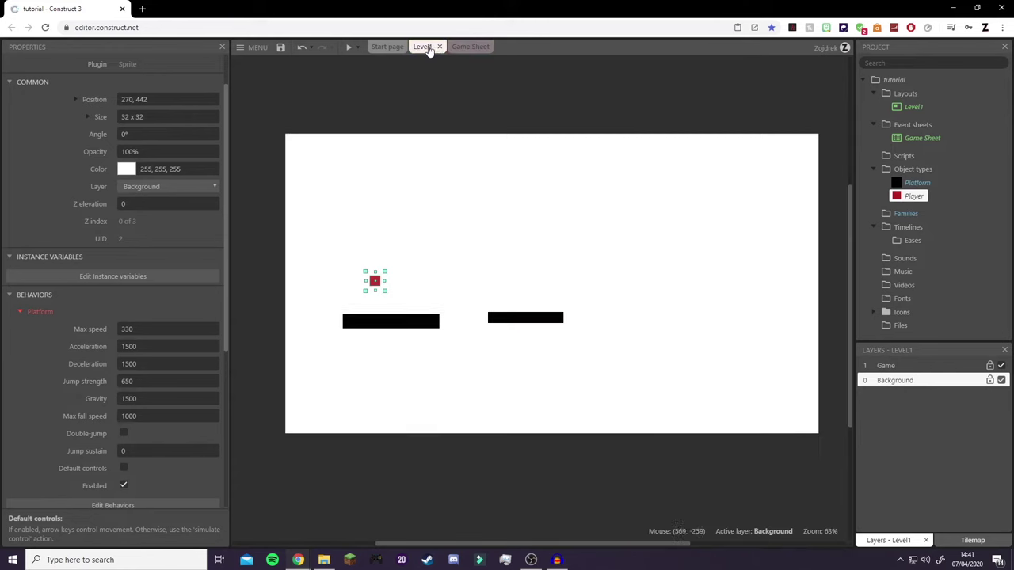
# Insert a Keyboard object into the project from the layout's Insert new object search
pyautogui.rightClick(501, 197)
pyautogui.click(573, 200)
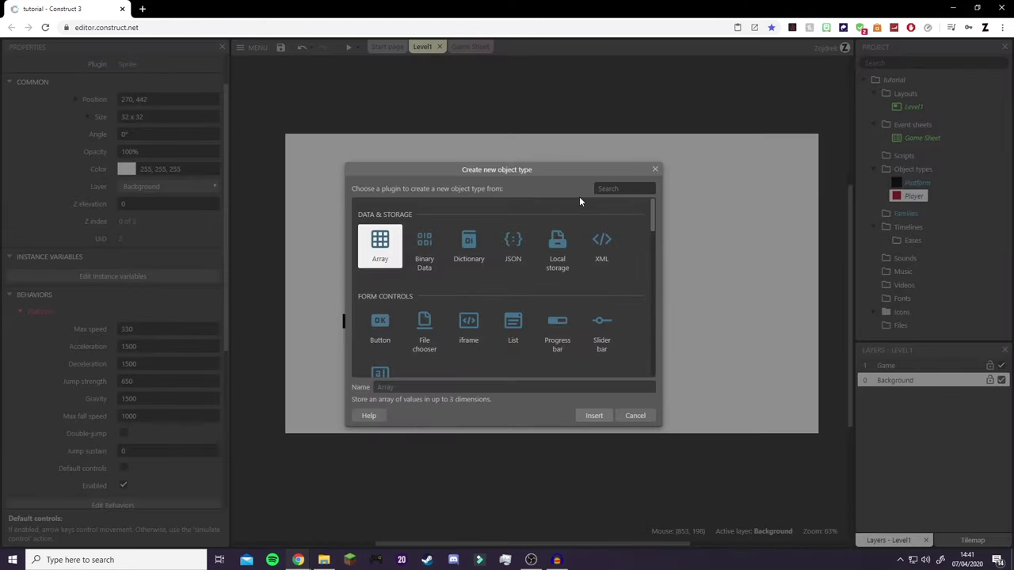
pyautogui.write('key')
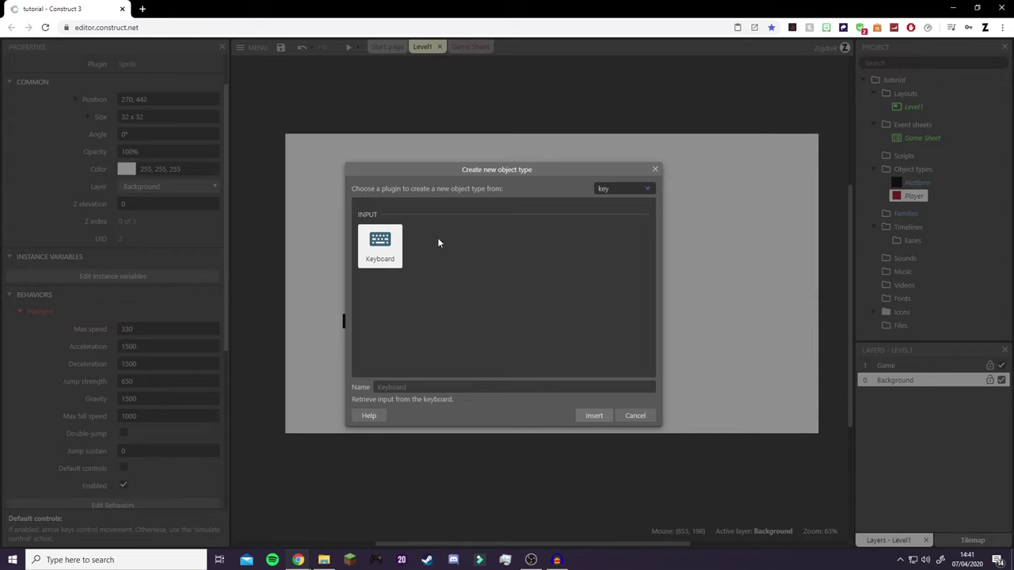
pyautogui.click(591, 418)
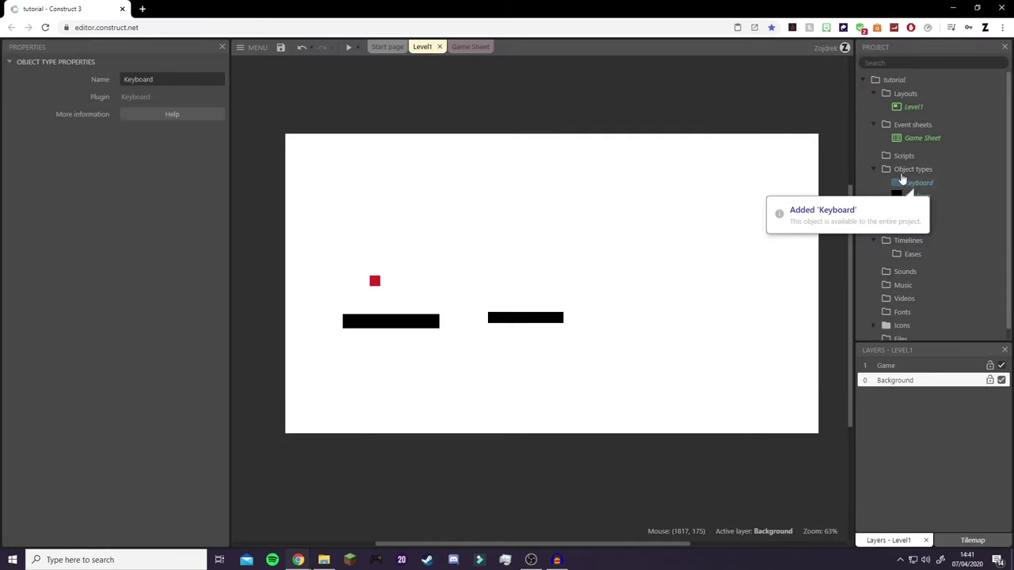
pyautogui.click(480, 48)
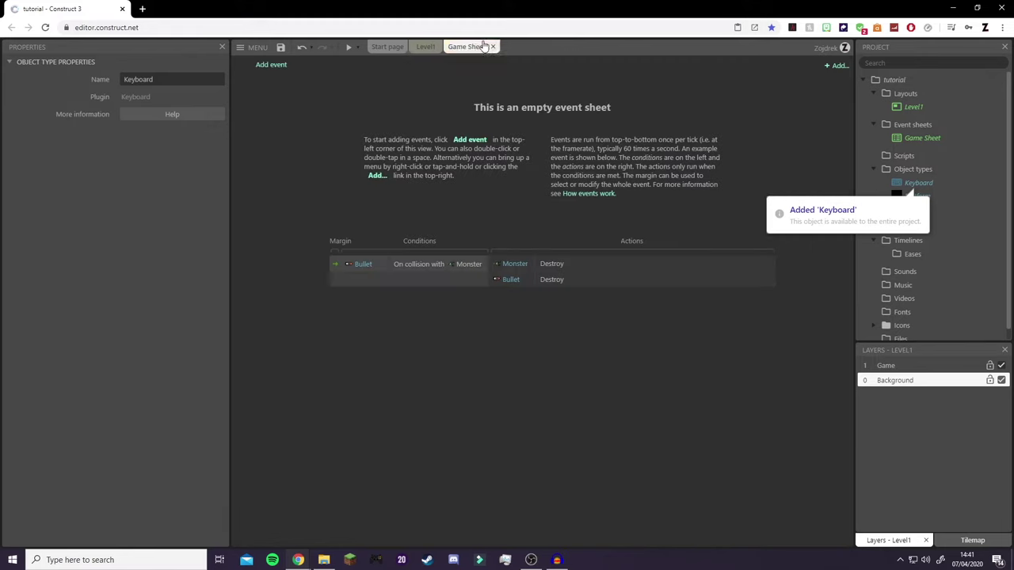
# Add an event with the Keyboard condition 'Key W is down'
pyautogui.click(274, 65)
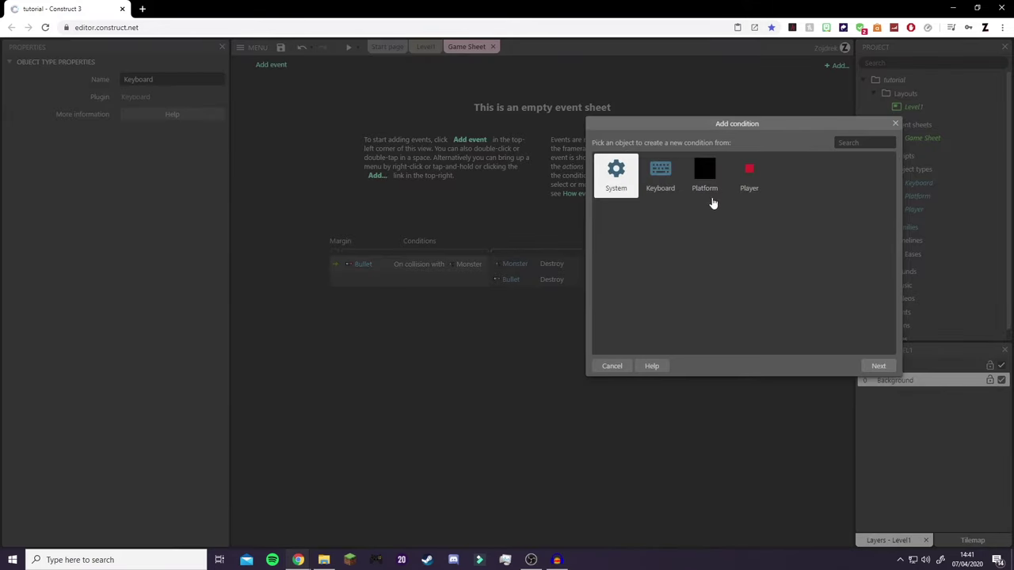
pyautogui.click(649, 186)
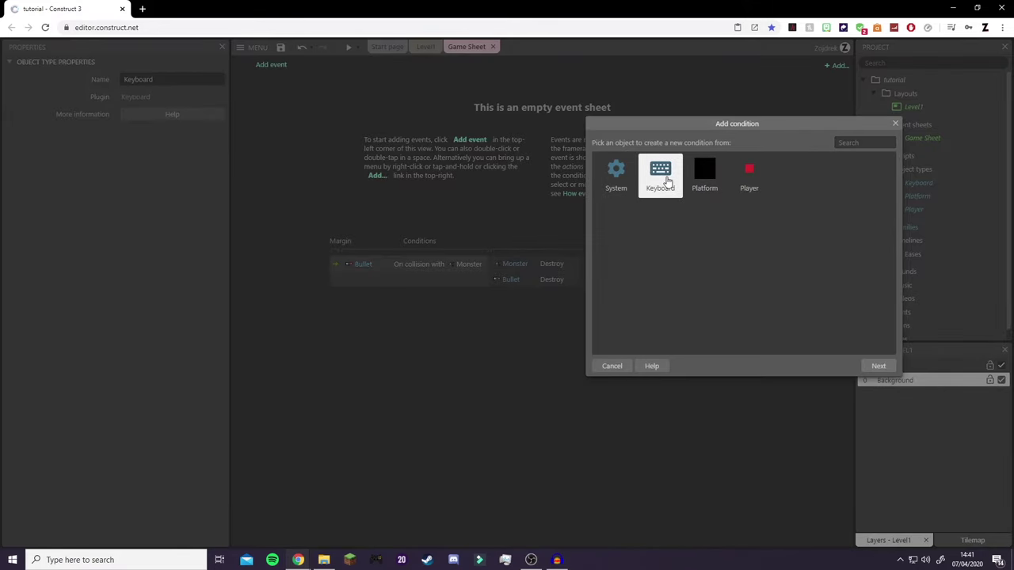
pyautogui.doubleClick(667, 181)
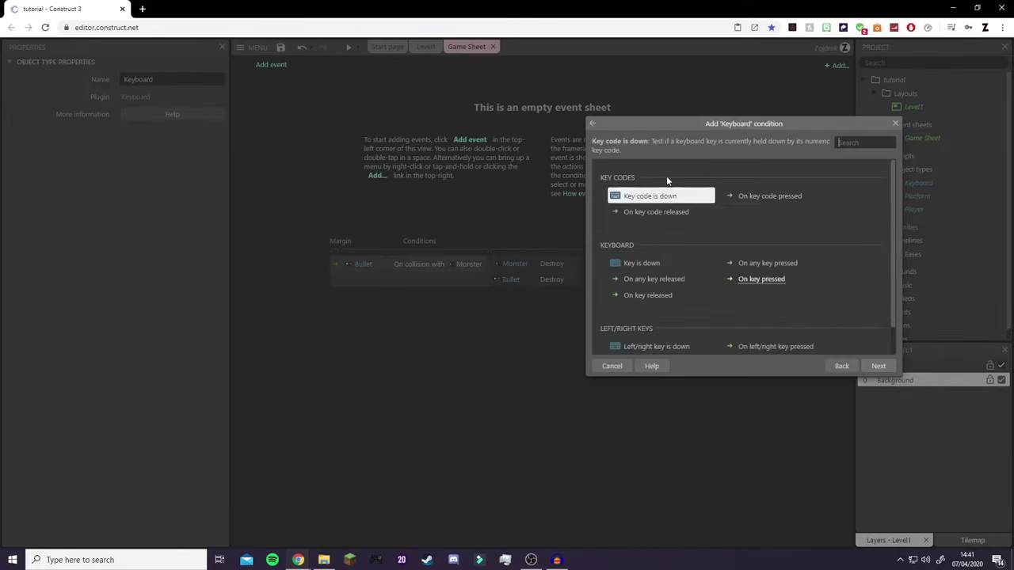
pyautogui.doubleClick(646, 268)
pyautogui.click(728, 149)
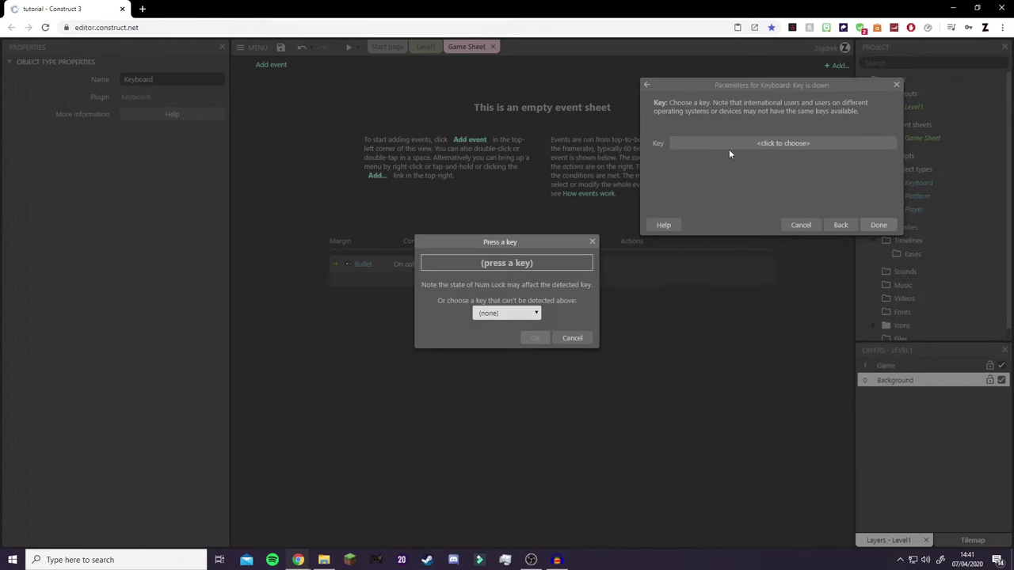
pyautogui.press('w')
pyautogui.click(535, 339)
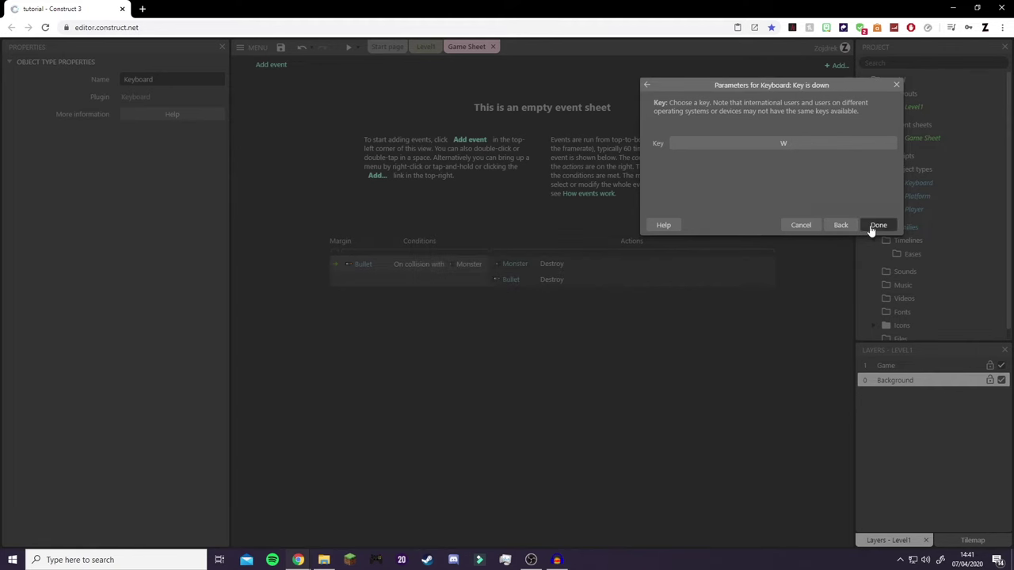
pyautogui.click(873, 226)
# Give the event a Player action to simulate pressing Jump
pyautogui.click(432, 67)
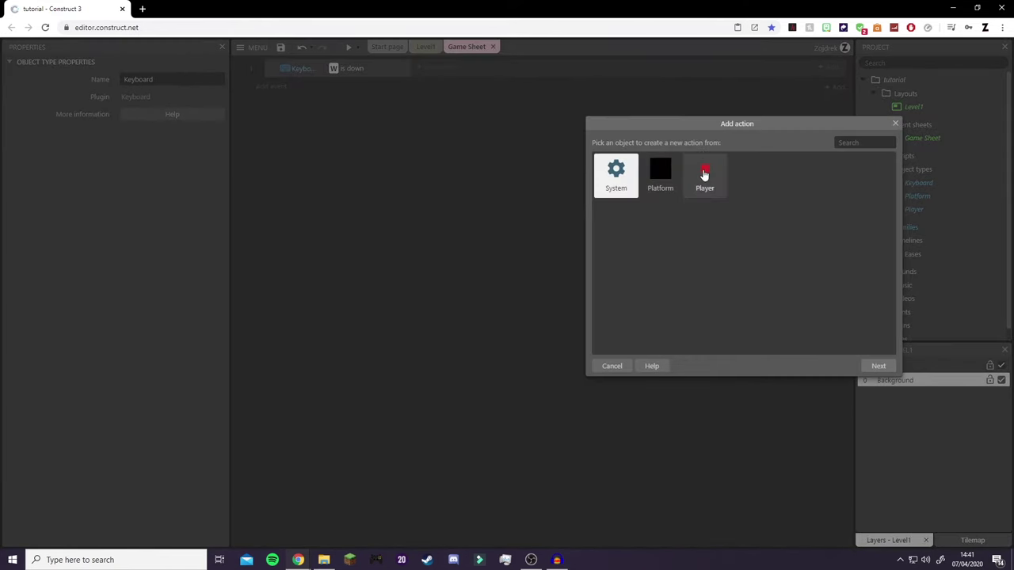
pyautogui.doubleClick(707, 170)
pyautogui.scroll(-10, 784, 247)
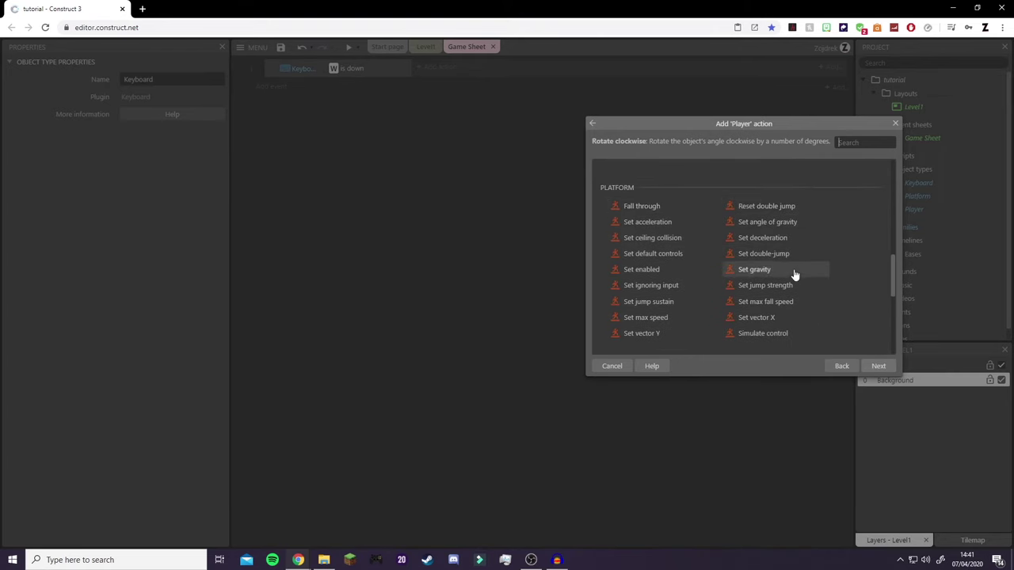
pyautogui.doubleClick(777, 333)
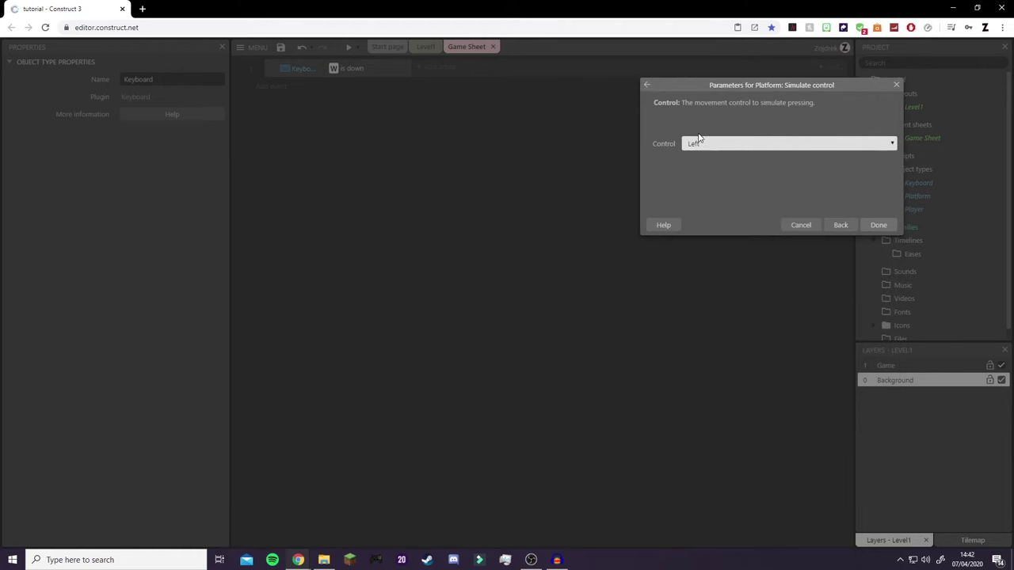
pyautogui.click(718, 144)
pyautogui.click(713, 173)
pyautogui.click(877, 228)
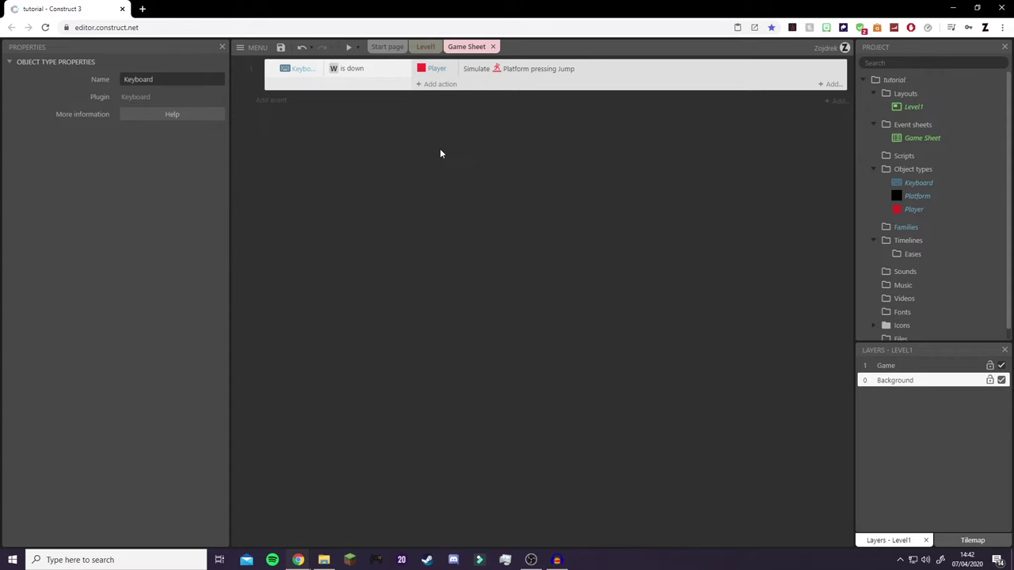
# Duplicate the W jump event and change the first copy to key A simulating Left
pyautogui.hotkey('ctrl', 'c')
pyautogui.hotkey('ctrl', 'v')
pyautogui.hotkey('ctrl', 'v')
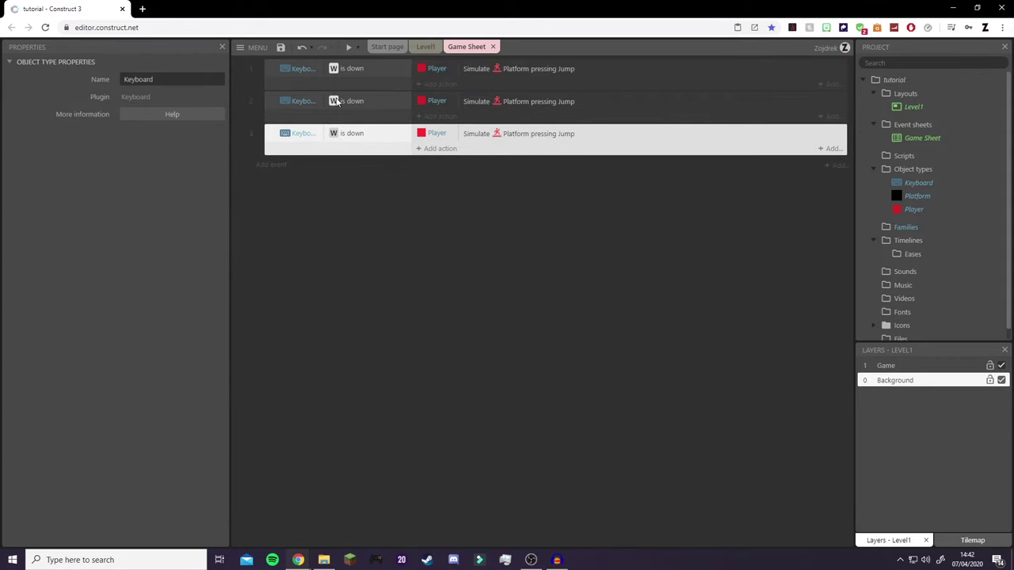
pyautogui.doubleClick(336, 101)
pyautogui.click(733, 143)
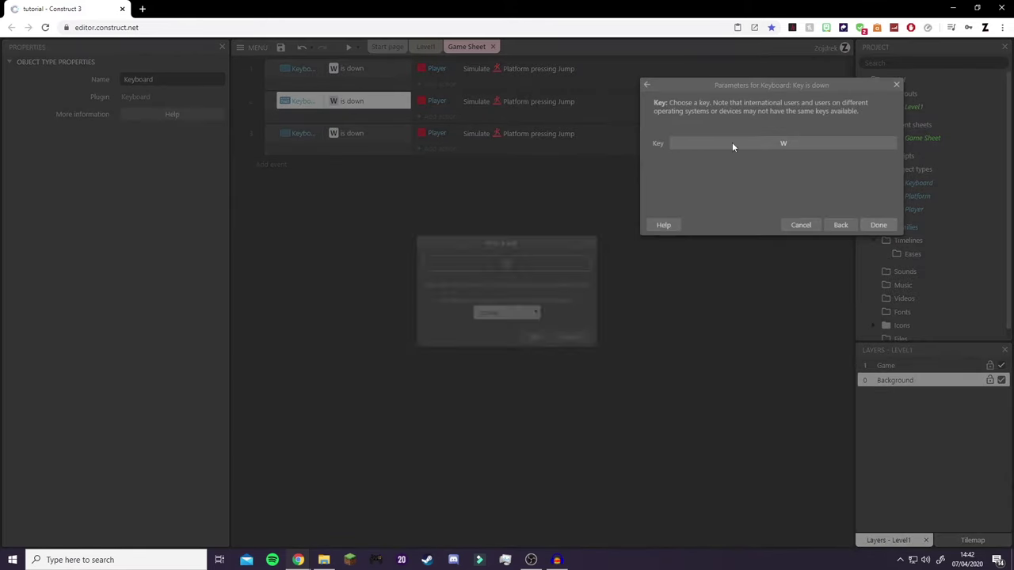
pyautogui.press('a')
pyautogui.click(534, 339)
pyautogui.click(879, 224)
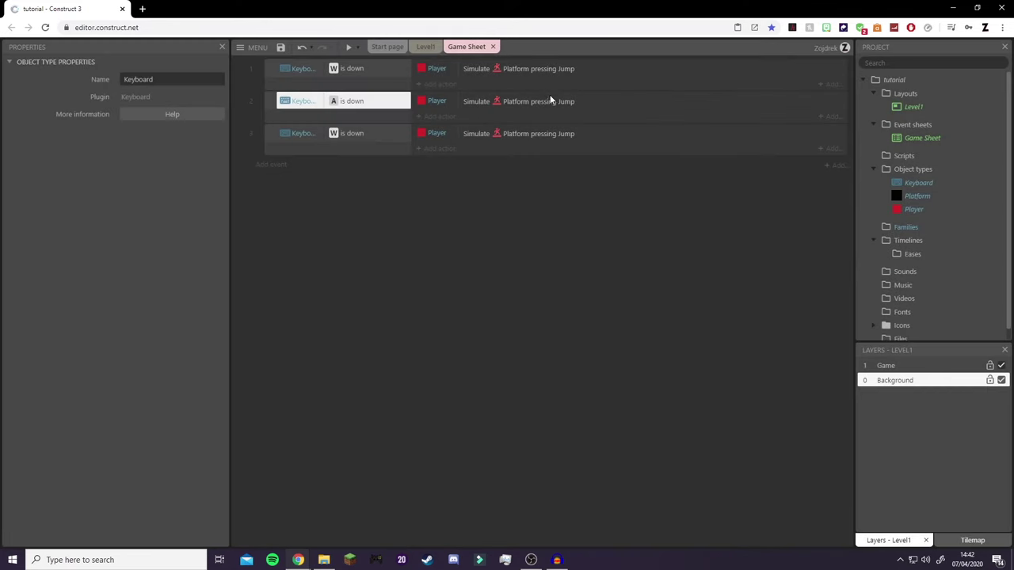
pyautogui.doubleClick(543, 101)
pyautogui.click(754, 143)
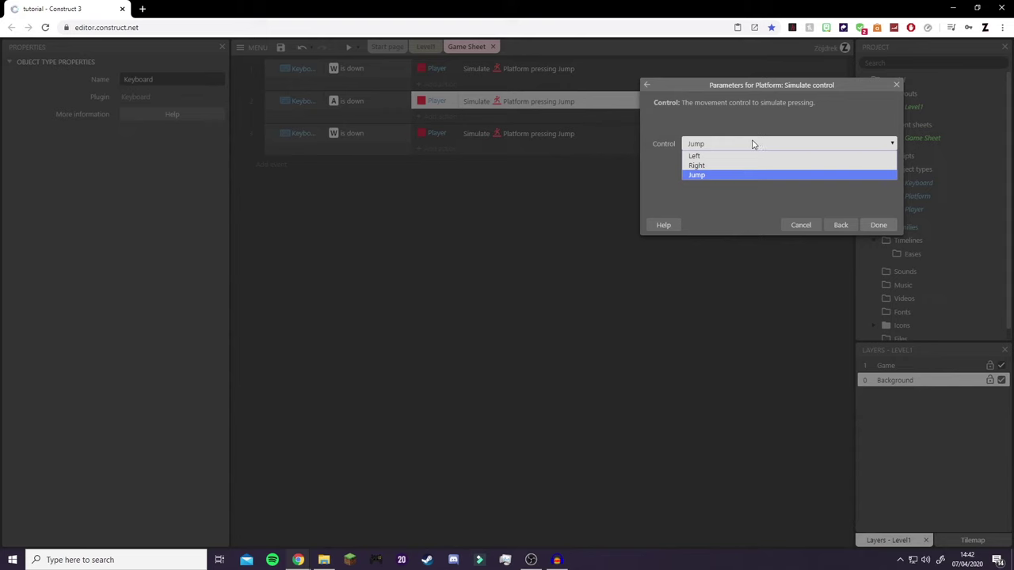
pyautogui.click(697, 156)
pyautogui.click(877, 222)
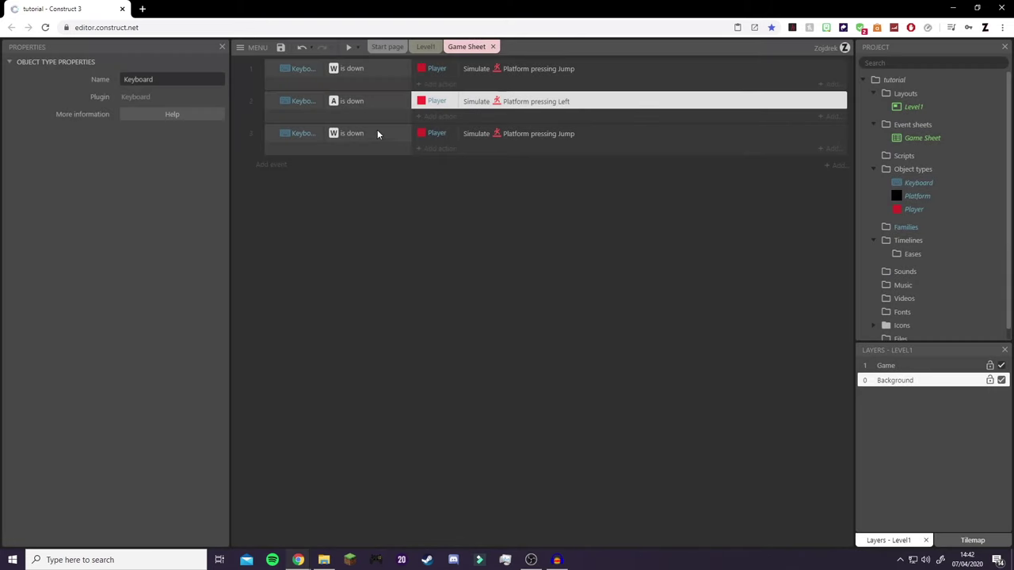
# Change event 3 to key D simulating Right, then preview the game
pyautogui.doubleClick(356, 133)
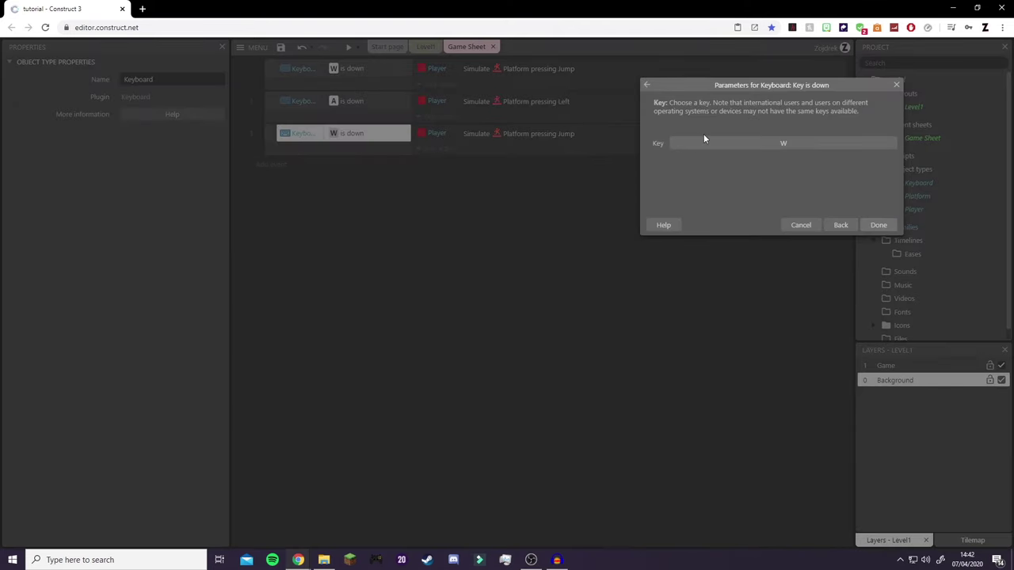
pyautogui.click(728, 148)
pyautogui.press('d')
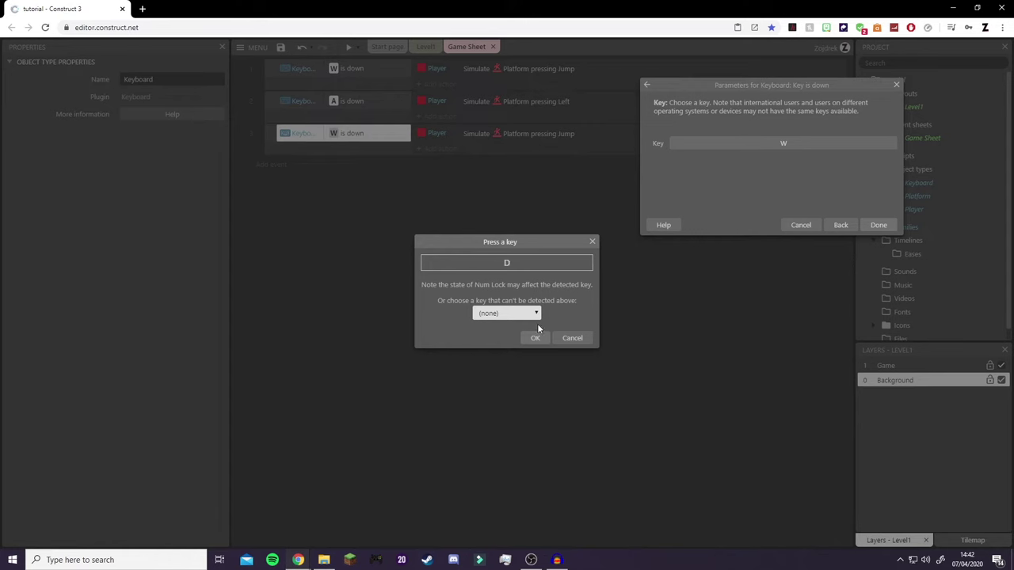
pyautogui.click(533, 338)
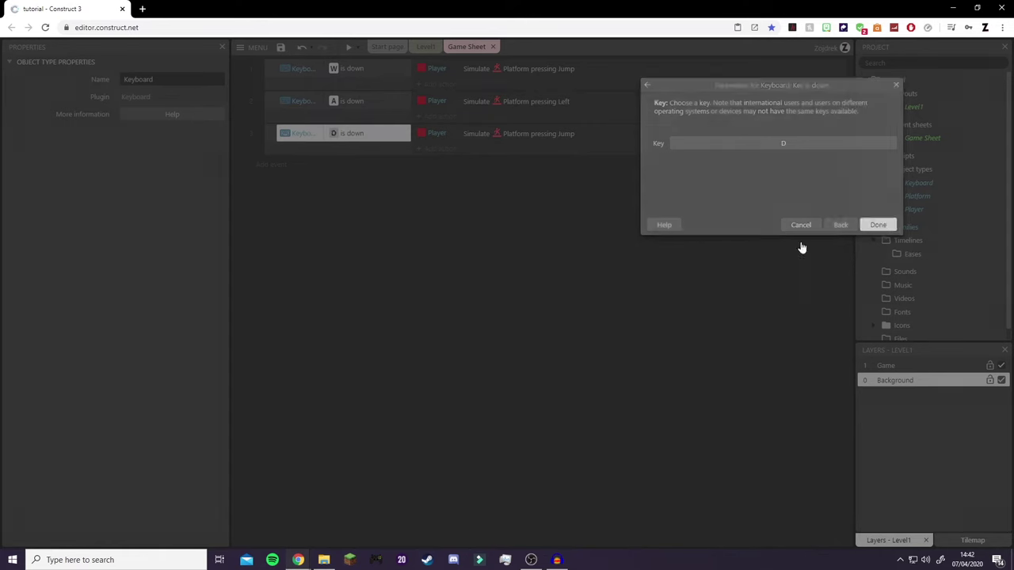
pyautogui.click(870, 230)
pyautogui.doubleClick(548, 134)
pyautogui.click(758, 148)
pyautogui.click(759, 164)
pyautogui.click(877, 228)
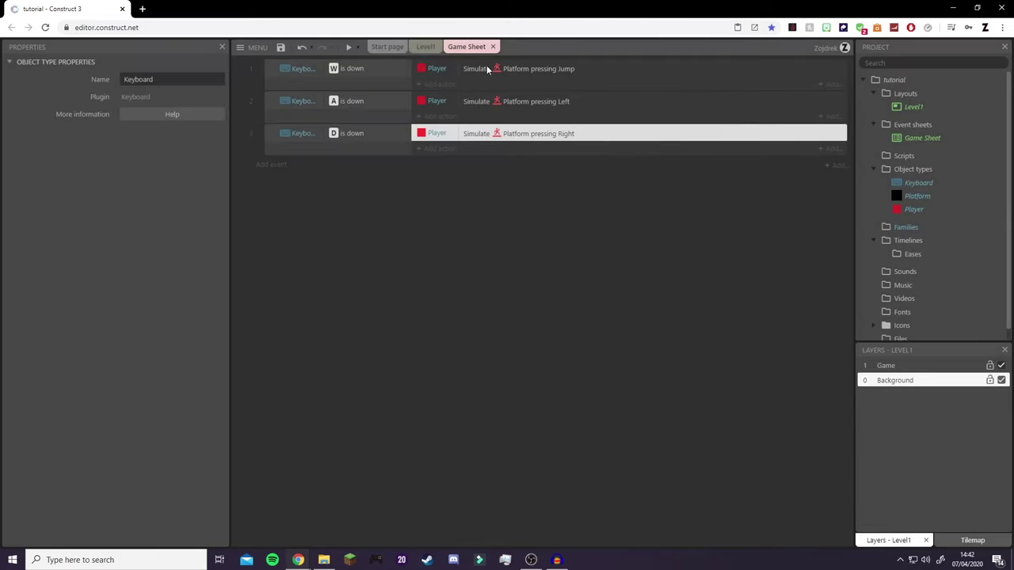
pyautogui.click(349, 47)
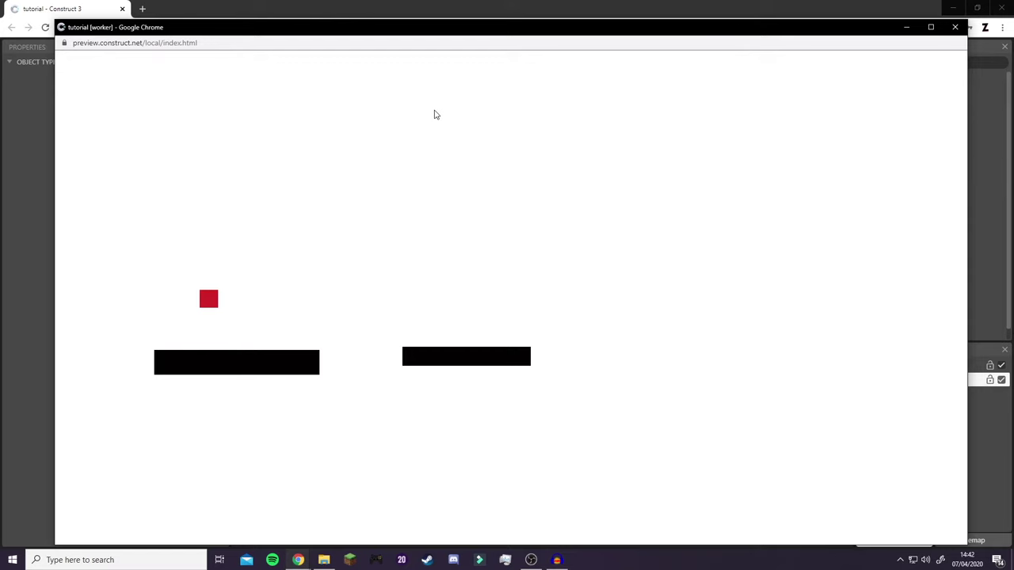
pyautogui.press('d')
pyautogui.press('a')
pyautogui.press('d')
pyautogui.press('a')
pyautogui.press('d')
pyautogui.press('w')
pyautogui.click(931, 27)
pyautogui.click(1002, 7)
pyautogui.click(312, 69)
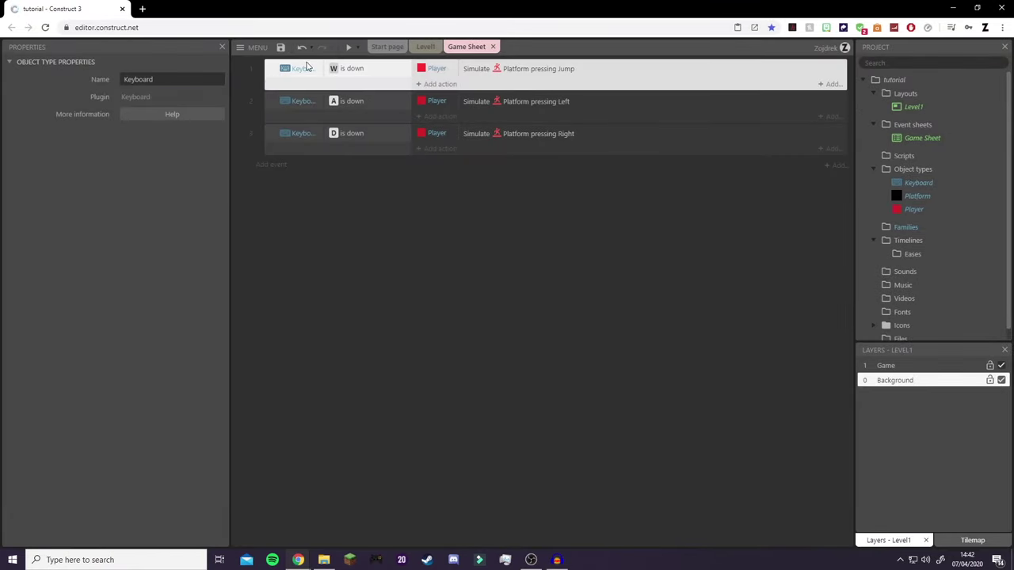
# Add another condition to event 1, settling on Keyboard's Key is down after browsing
pyautogui.rightClick(319, 69)
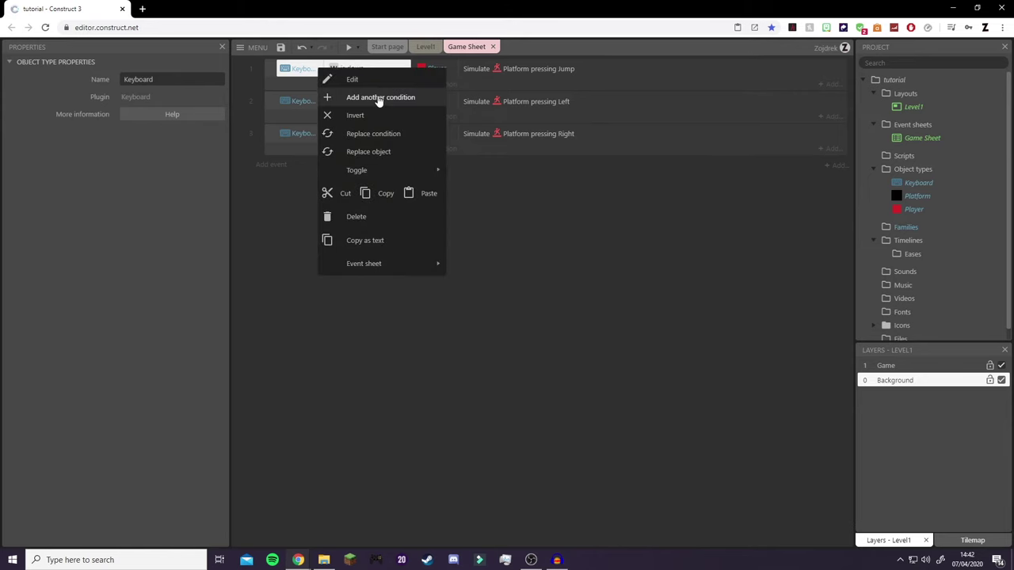
pyautogui.click(378, 99)
pyautogui.click(658, 173)
pyautogui.doubleClick(633, 175)
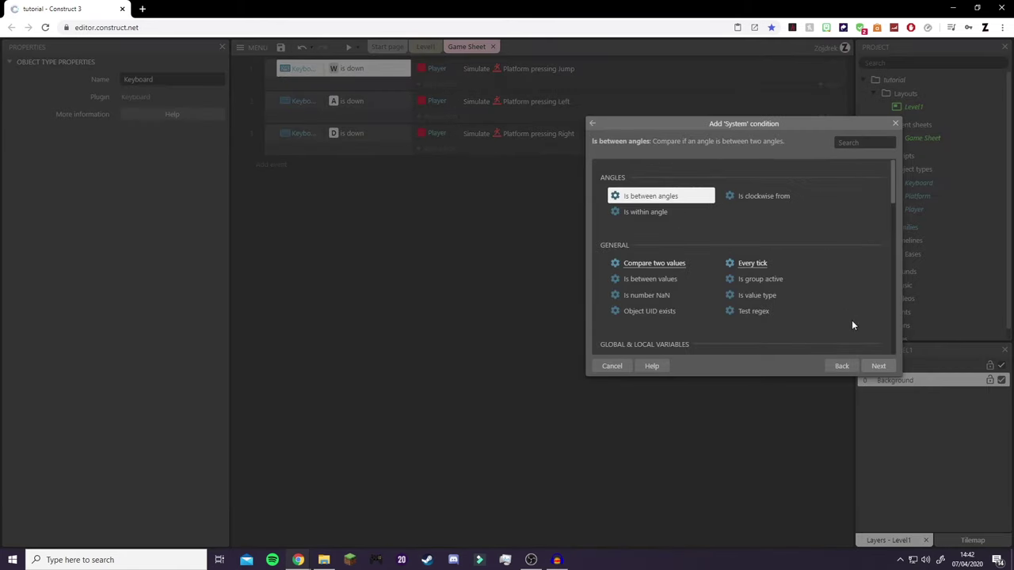
pyautogui.click(841, 366)
pyautogui.doubleClick(660, 195)
pyautogui.click(674, 265)
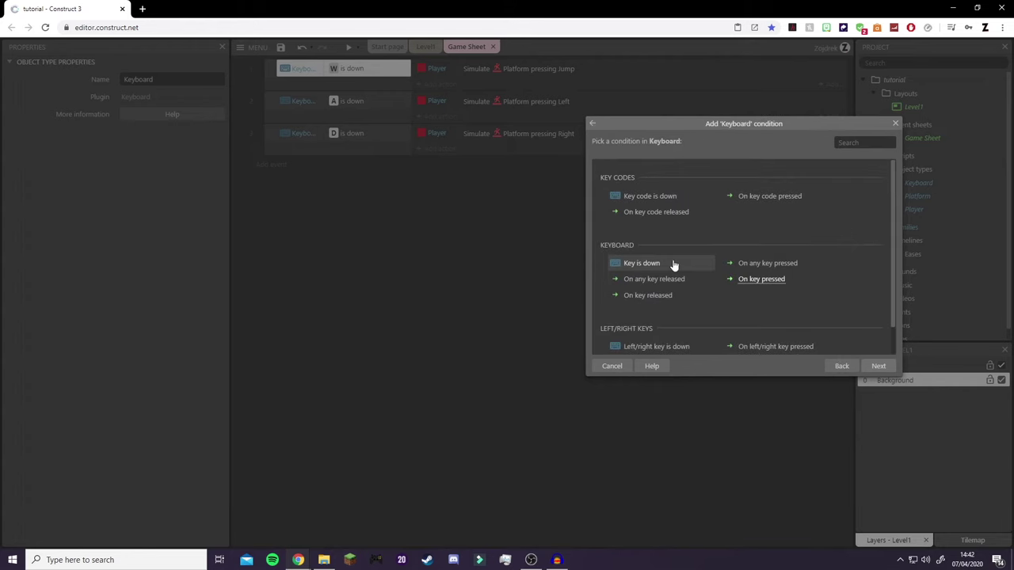
pyautogui.doubleClick(676, 266)
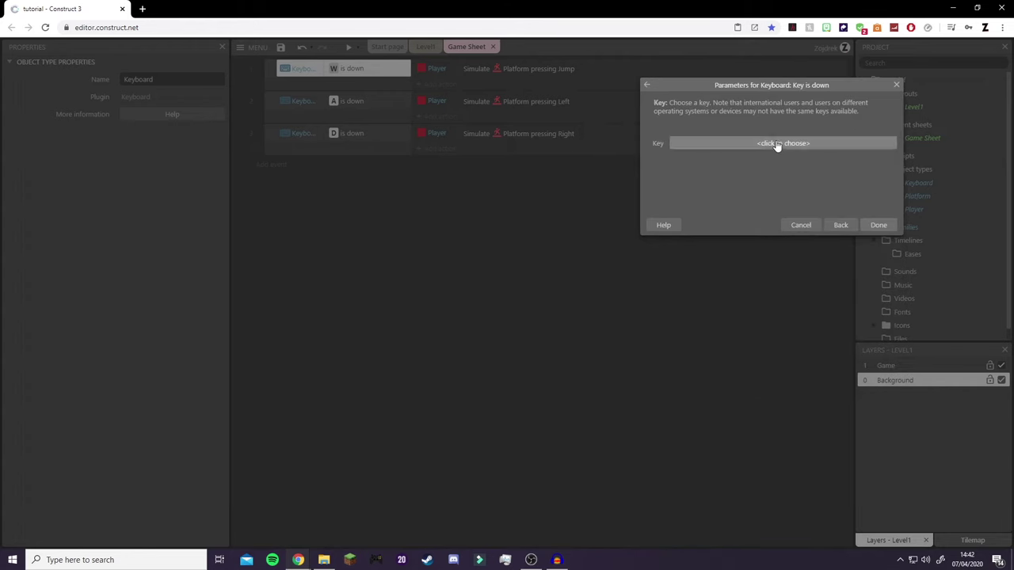
pyautogui.click(841, 225)
pyautogui.doubleClick(787, 285)
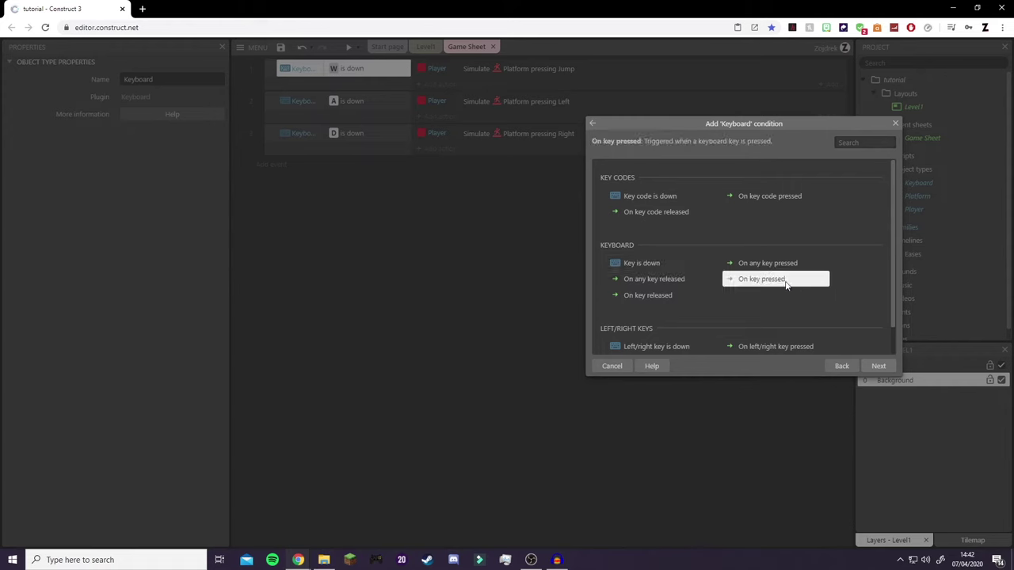
pyautogui.click(842, 229)
pyautogui.doubleClick(640, 270)
# Set the new condition's key to Space and add it to event 1
pyautogui.click(726, 143)
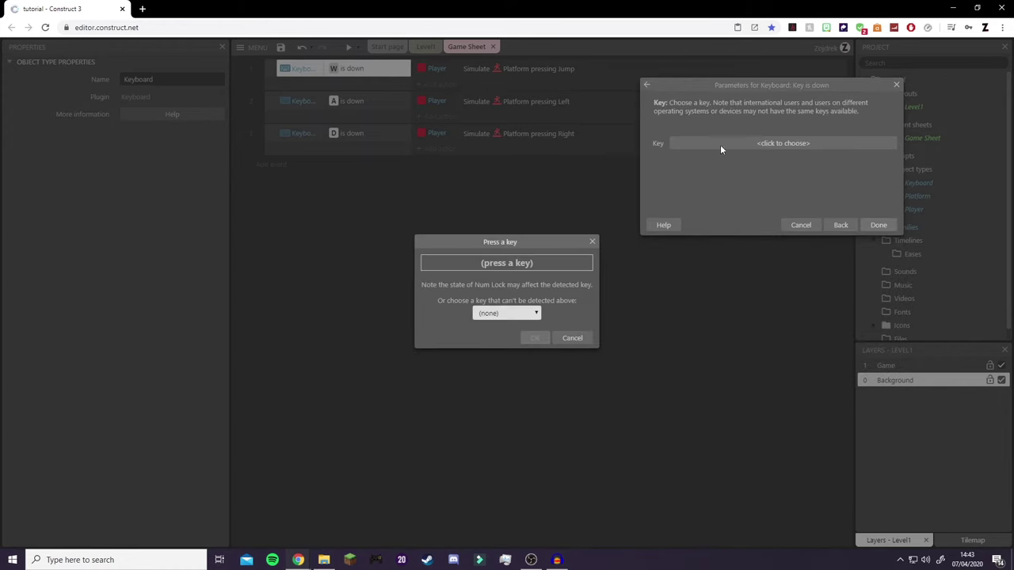
pyautogui.press('space')
pyautogui.click(489, 266)
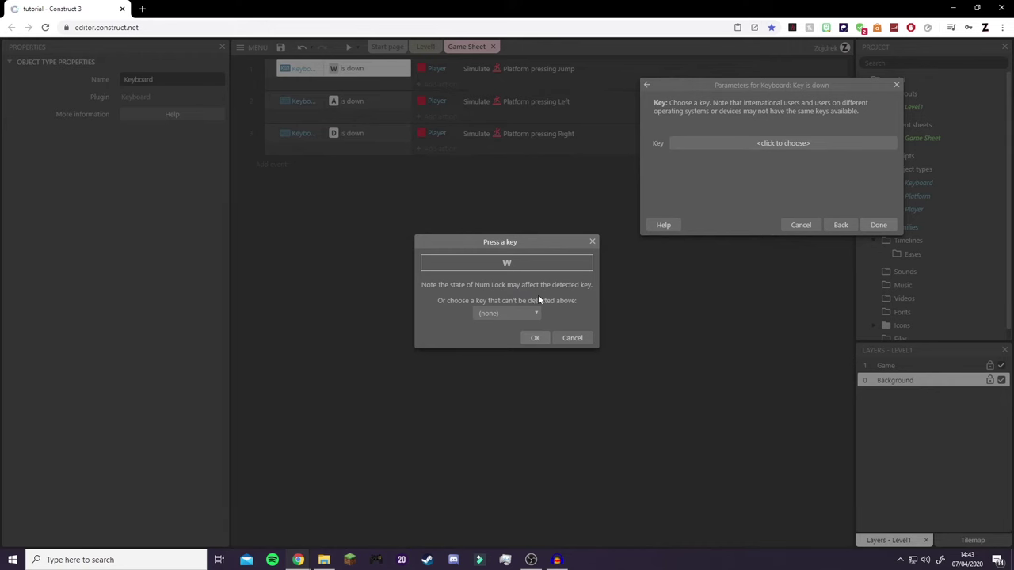
pyautogui.press('space')
pyautogui.click(535, 338)
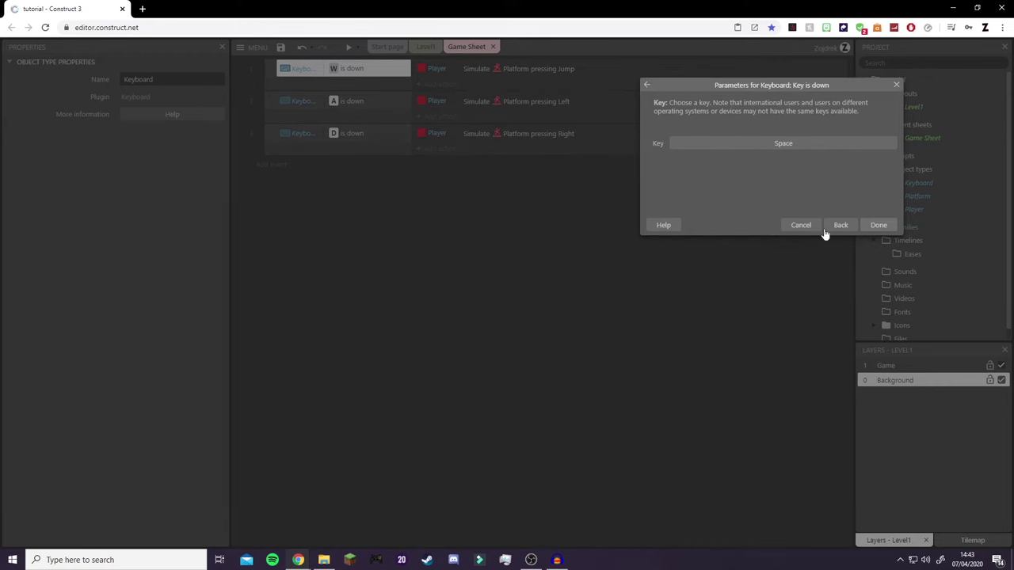
pyautogui.click(879, 225)
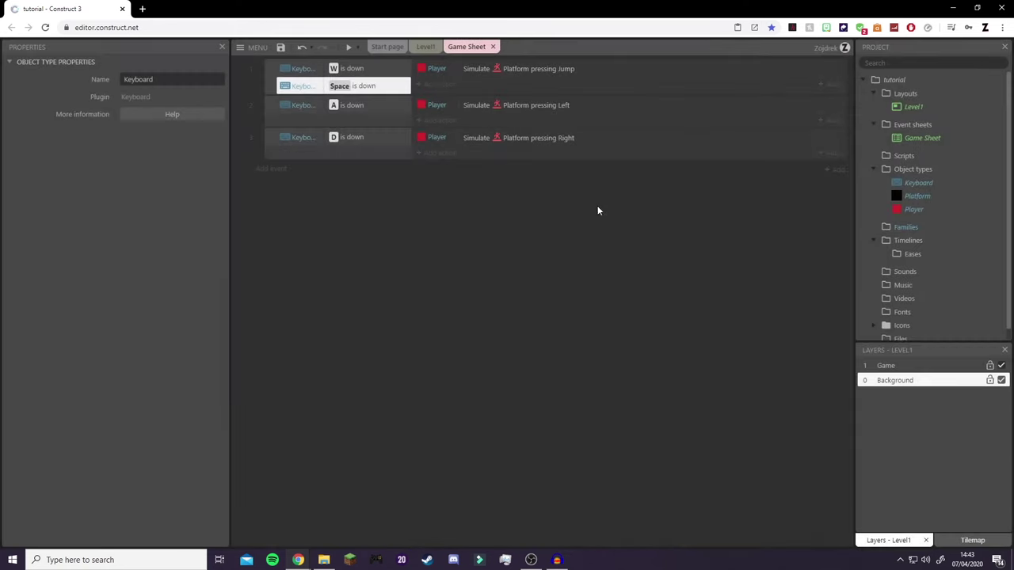
# Join event 1's W and Space conditions into an OR block, then preview
pyautogui.click(270, 82)
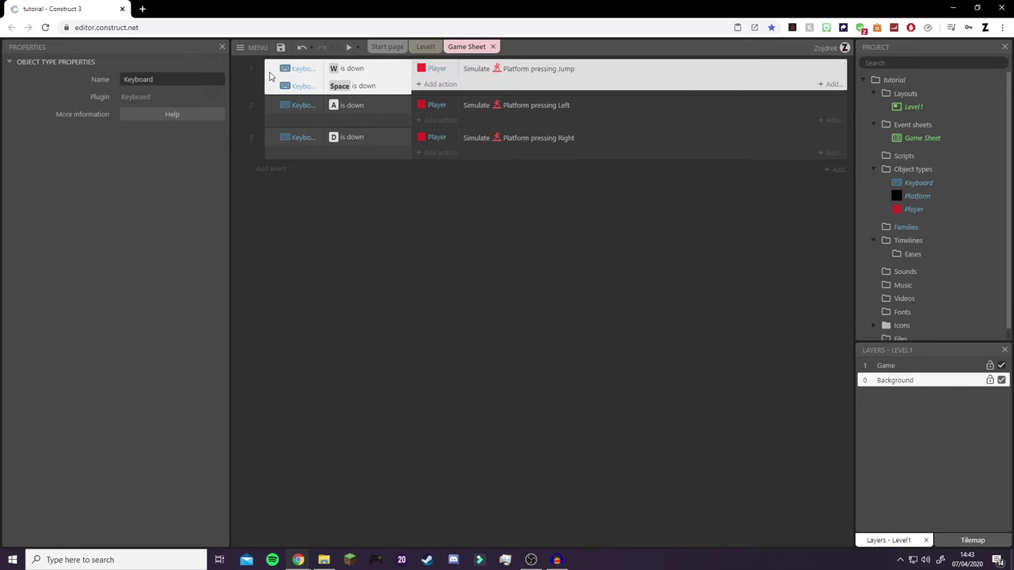
pyautogui.rightClick(269, 75)
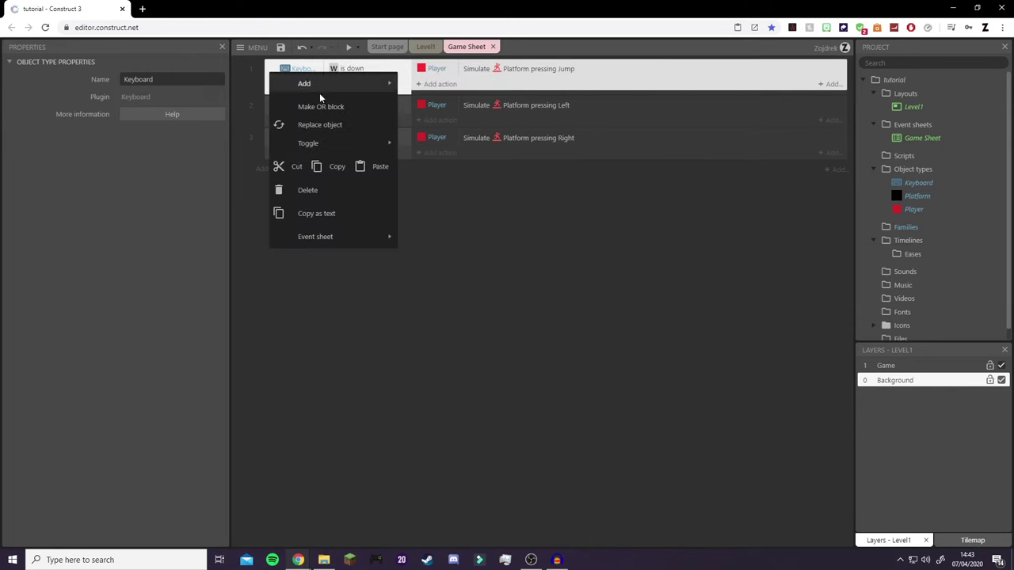
pyautogui.click(342, 109)
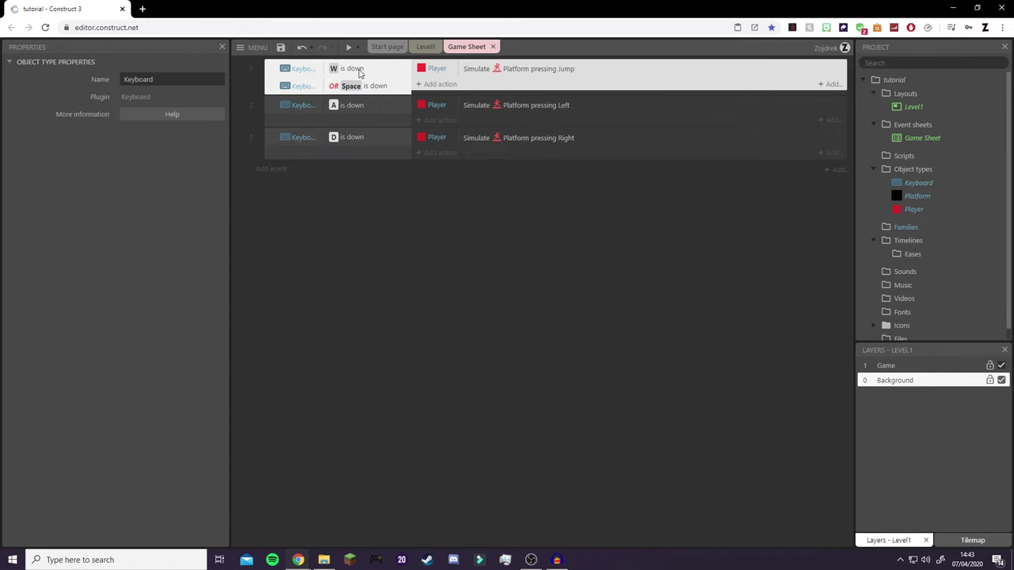
pyautogui.click(533, 76)
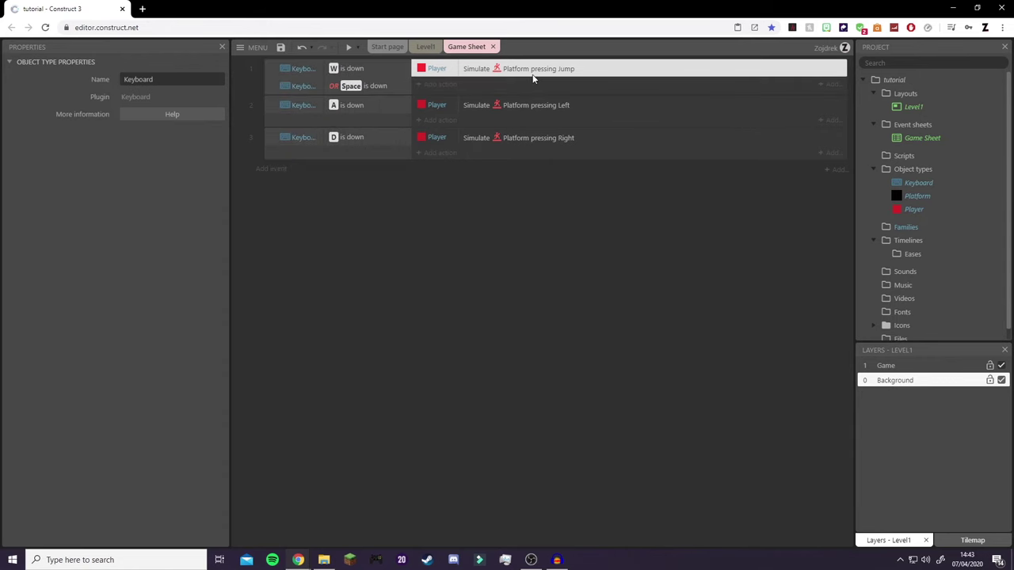
pyautogui.click(348, 47)
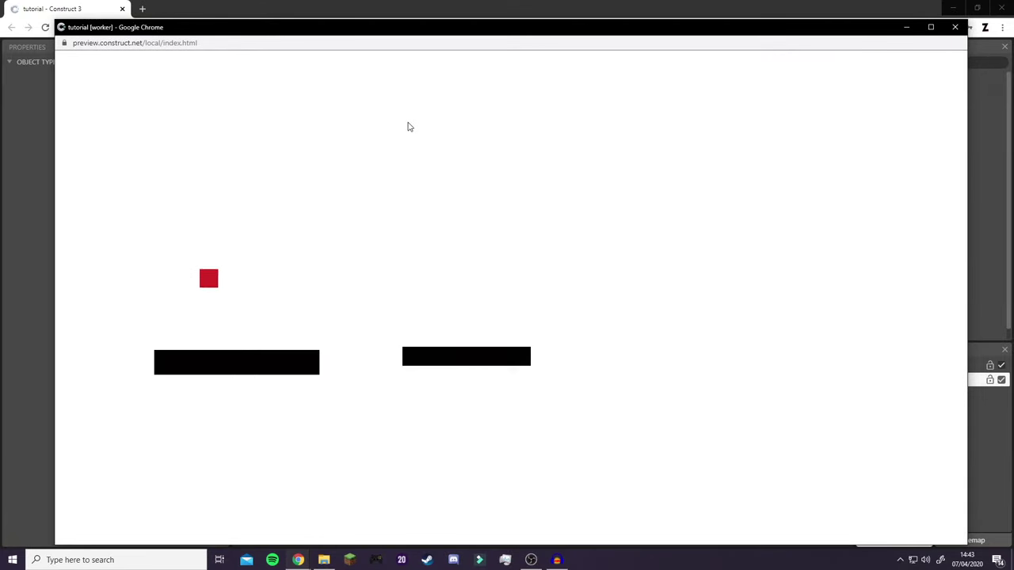
# Test jumping and left/right movement onto the right platform, then return to Level1
pyautogui.press('Right')
pyautogui.press('Left')
pyautogui.press('Up')
pyautogui.press('Right')
pyautogui.press('Up')
pyautogui.press('Up')
pyautogui.press('Right')
pyautogui.press('Up')
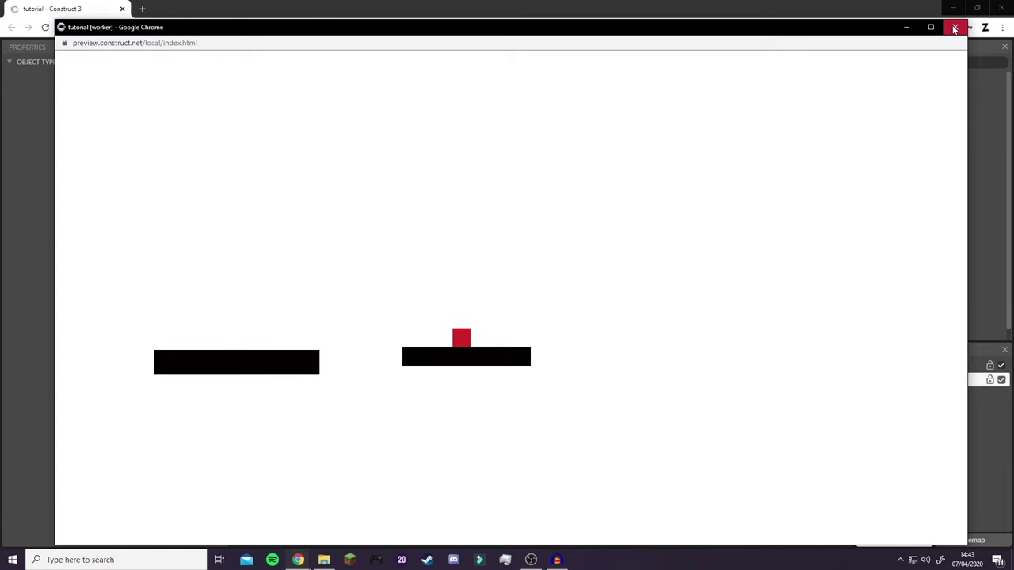
pyautogui.click(956, 27)
pyautogui.click(425, 46)
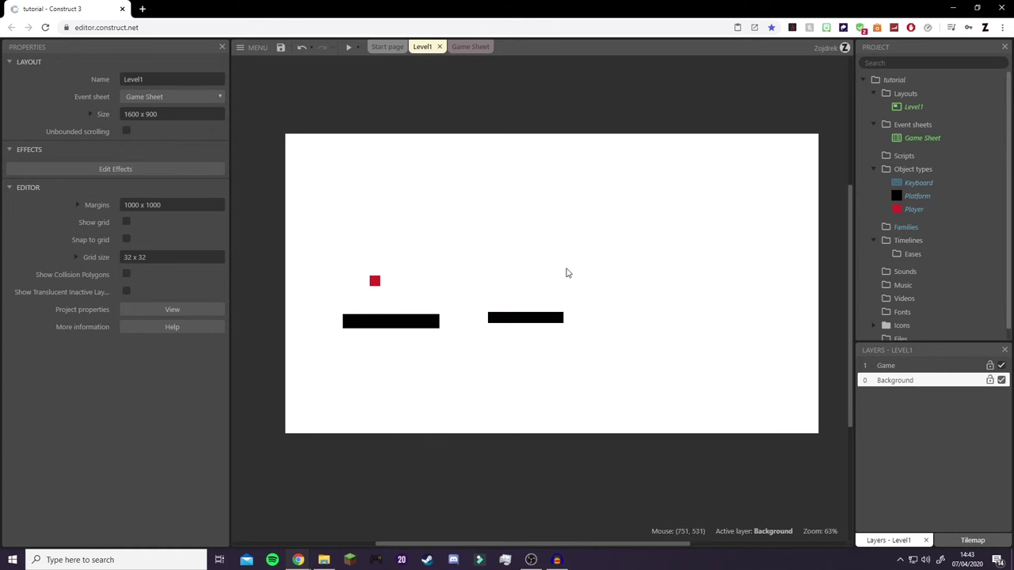
# Add a new layout only, without an event sheet, named Level2
pyautogui.click(906, 95)
pyautogui.rightClick(905, 95)
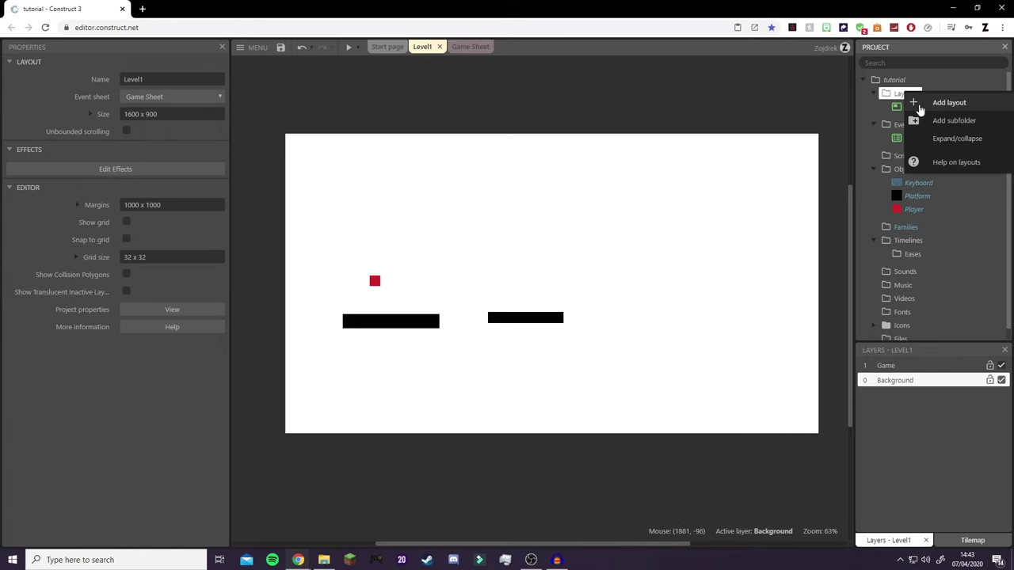
pyautogui.click(948, 103)
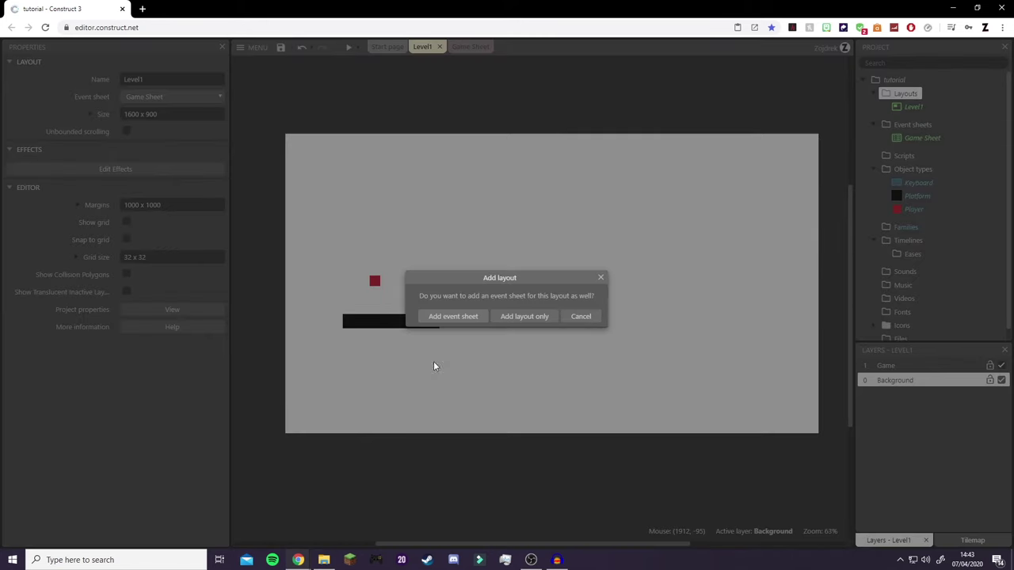
pyautogui.click(526, 317)
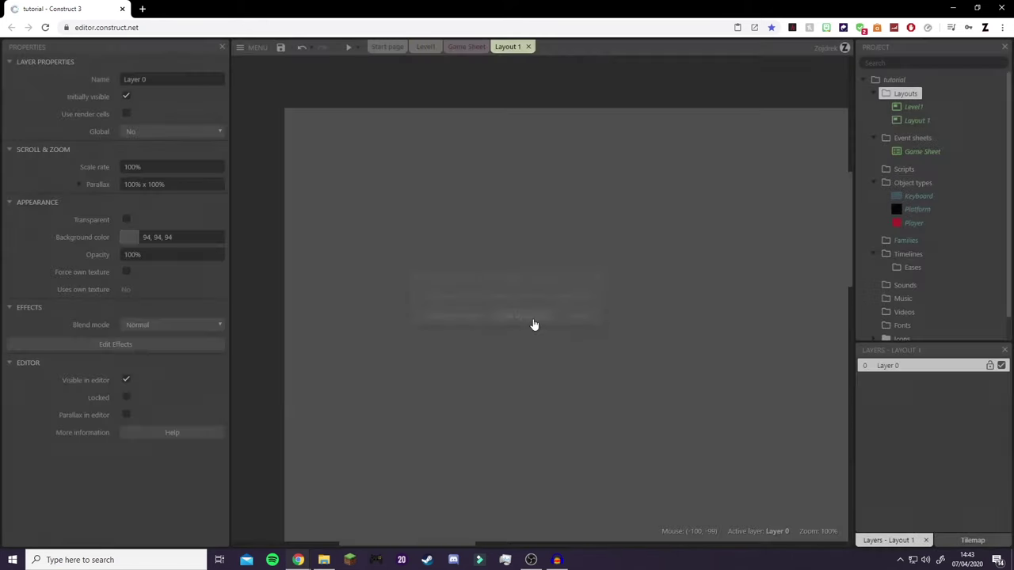
pyautogui.write('Level2')
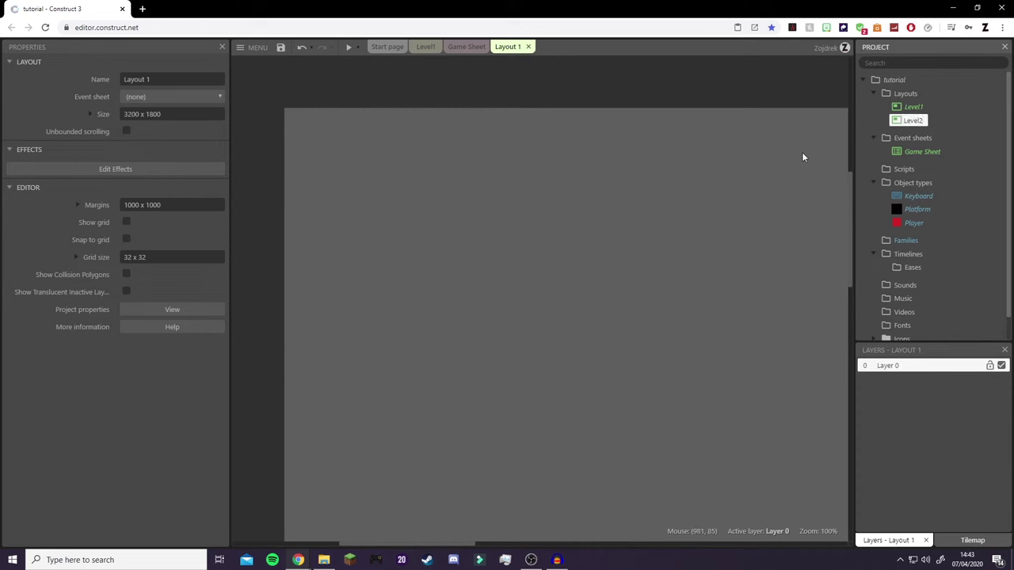
pyautogui.press('Return')
# Set Level2's event sheet to Game Sheet
pyautogui.click(149, 98)
pyautogui.click(149, 97)
pyautogui.click(177, 119)
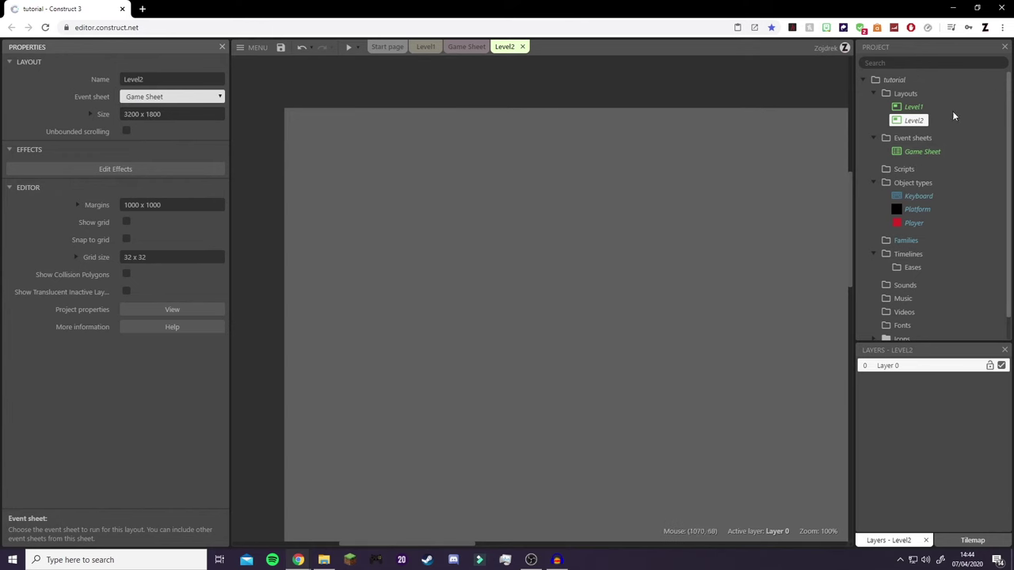
pyautogui.click(896, 80)
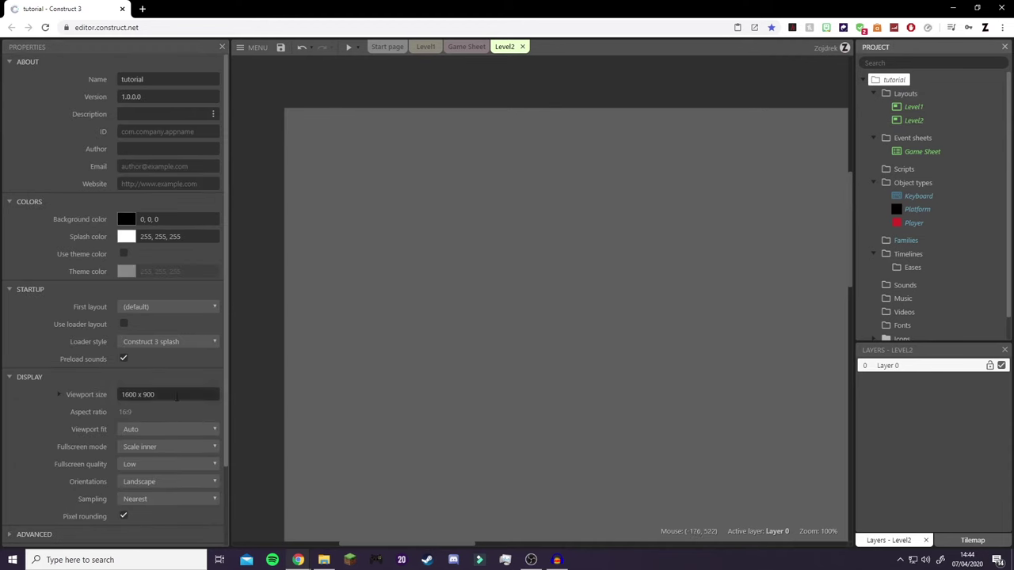
# Resize Level2 to 1600 x 900 to match the project's viewport size
pyautogui.click(183, 396)
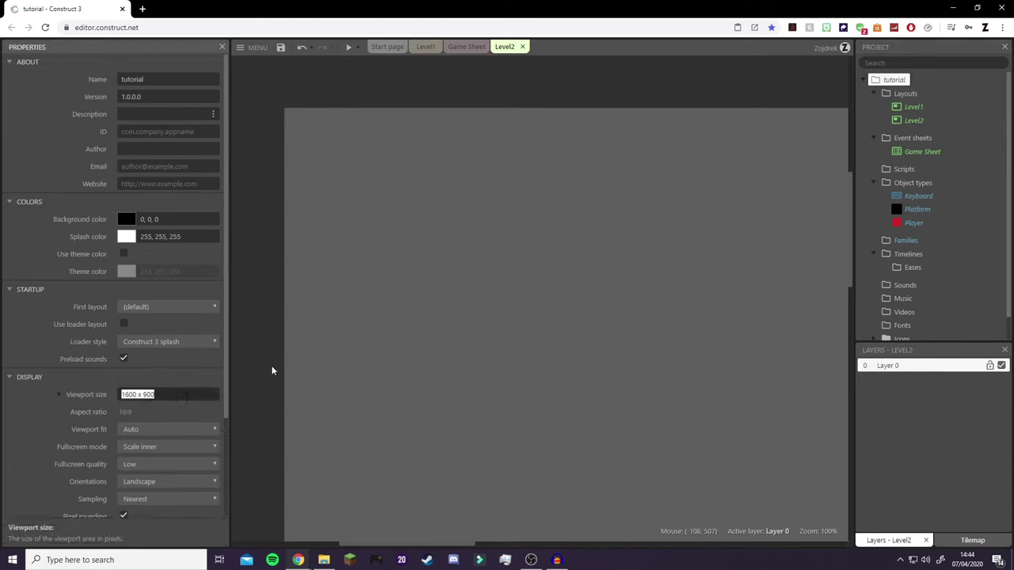
pyautogui.click(915, 120)
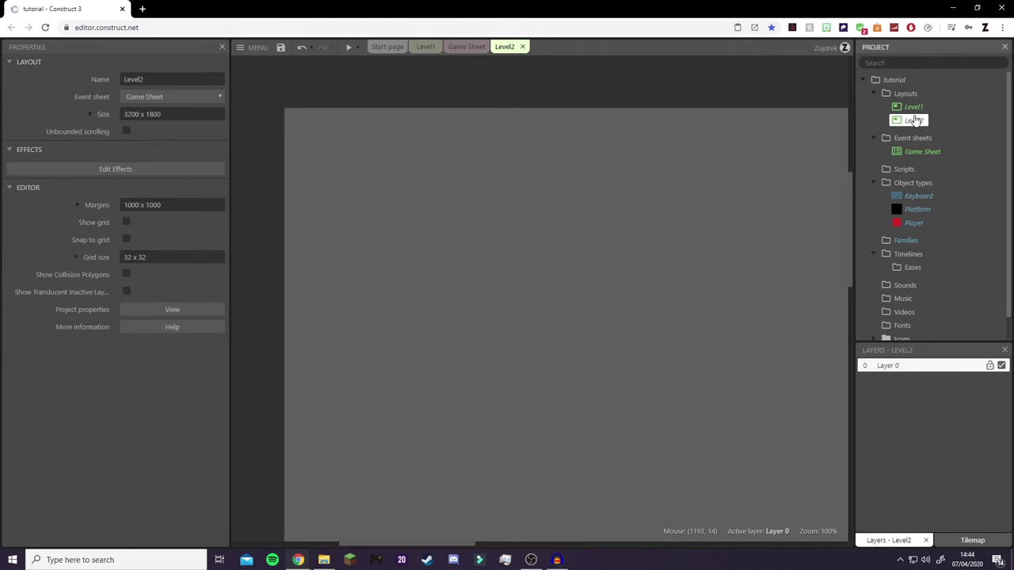
pyautogui.click(171, 115)
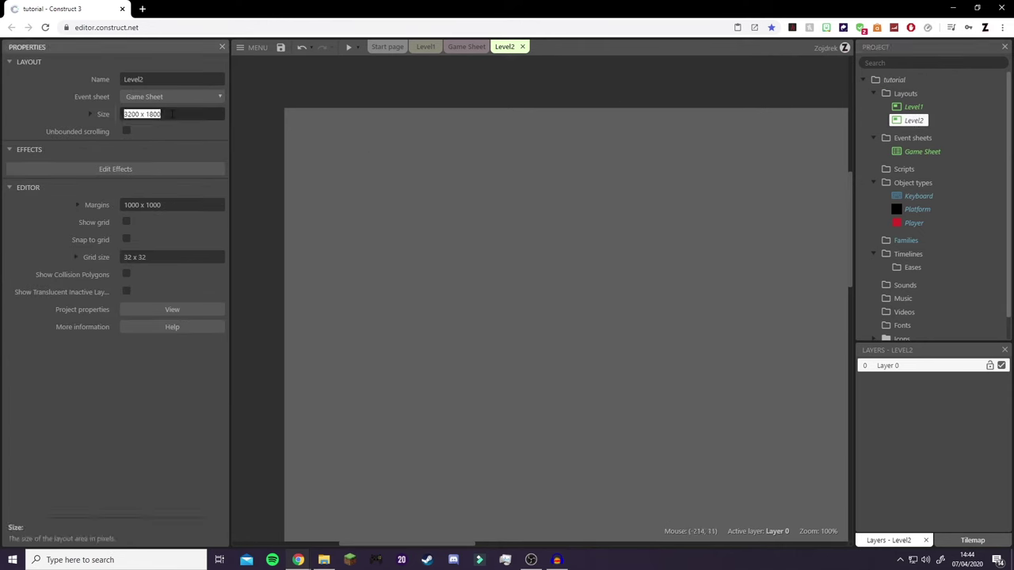
pyautogui.rightClick(171, 116)
pyautogui.press('Escape')
pyautogui.keyDown('ctrl'); pyautogui.scroll(-3, 650, 190); pyautogui.keyUp('ctrl')
pyautogui.moveTo(550, 226); pyautogui.dragTo(498, 231, button='middle')
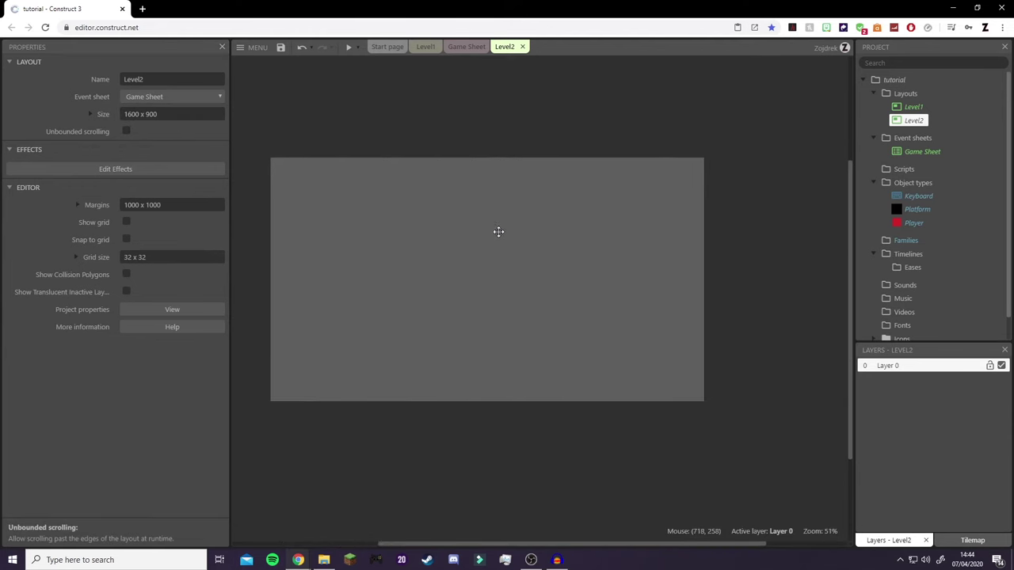
pyautogui.keyDown('ctrl'); pyautogui.scroll(-1, 500, 231); pyautogui.keyUp('ctrl')
pyautogui.keyDown('ctrl'); pyautogui.scroll(1, 491, 225); pyautogui.keyUp('ctrl')
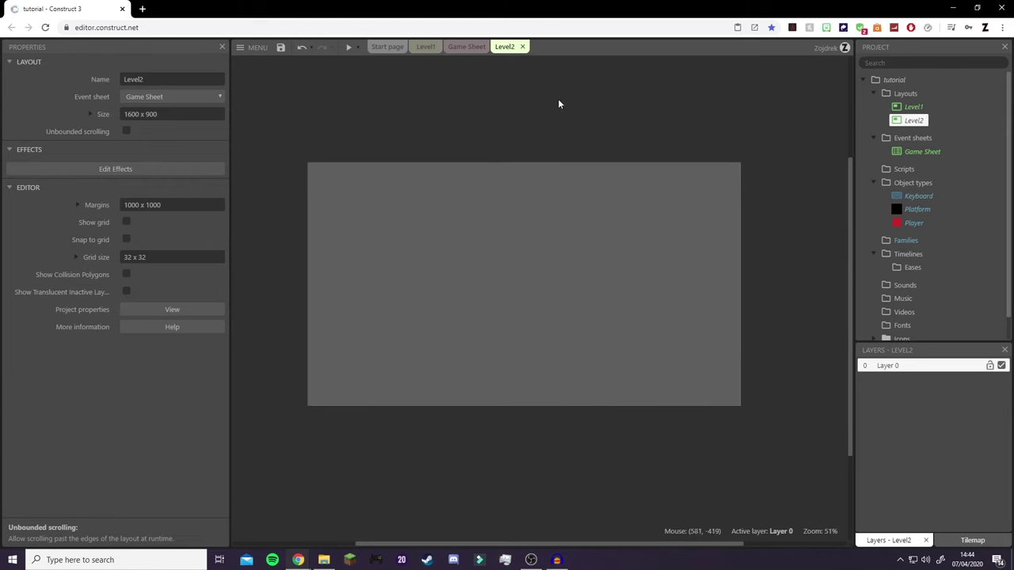
# Make Level2's Layer 0 background color white (255, 255, 255)
pyautogui.click(908, 369)
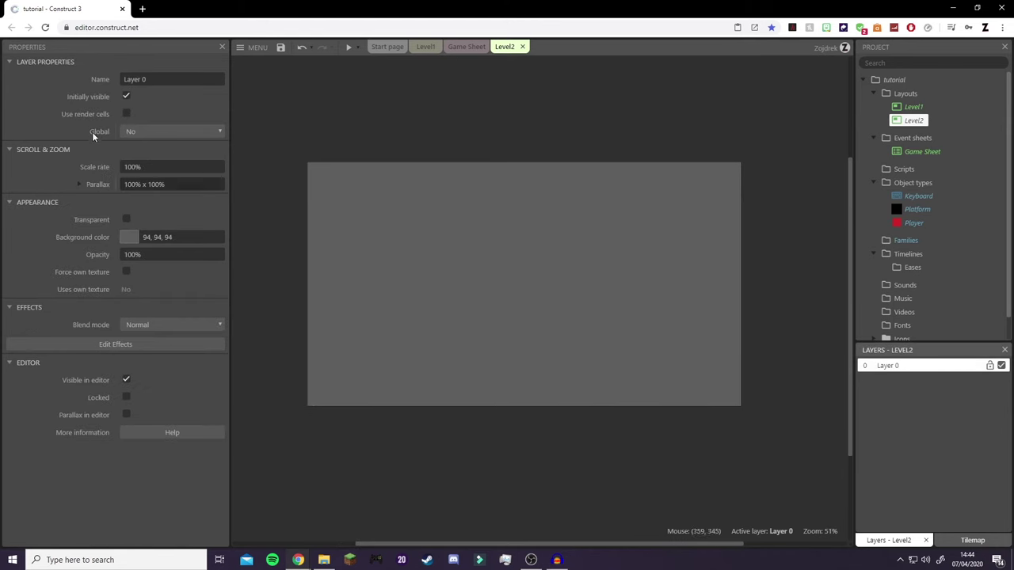
pyautogui.click(125, 236)
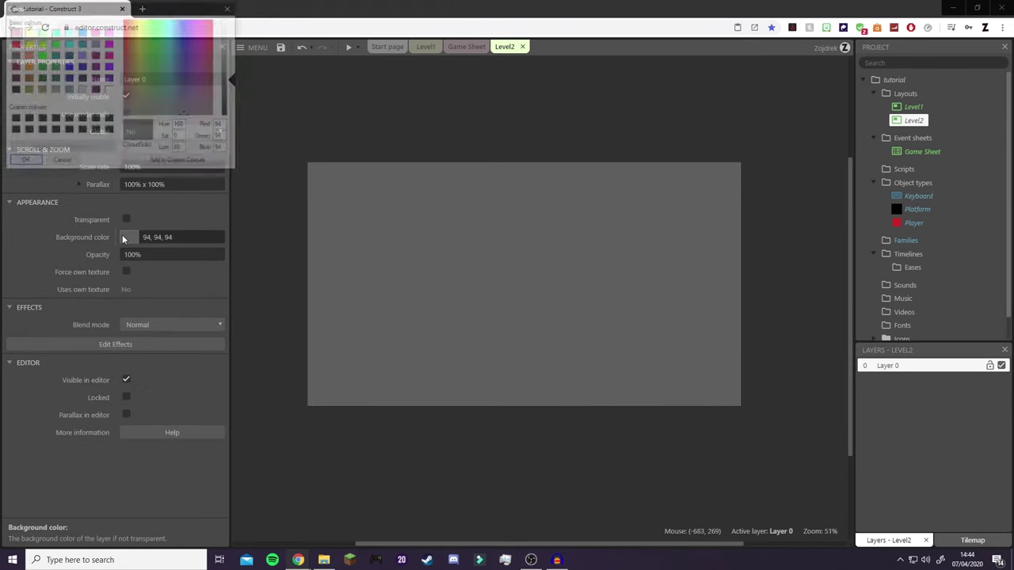
pyautogui.click(110, 89)
pyautogui.click(23, 162)
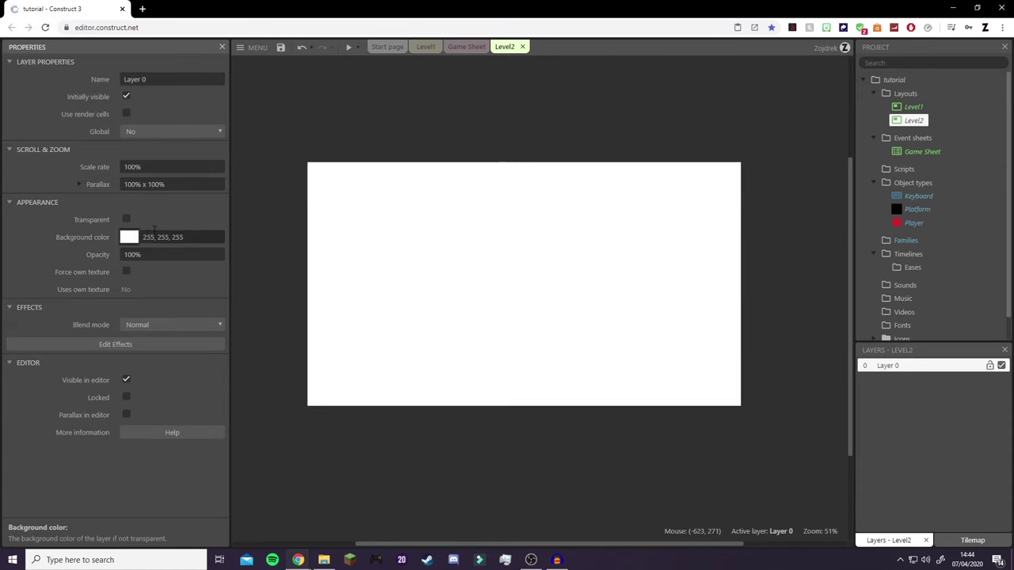
pyautogui.click(917, 108)
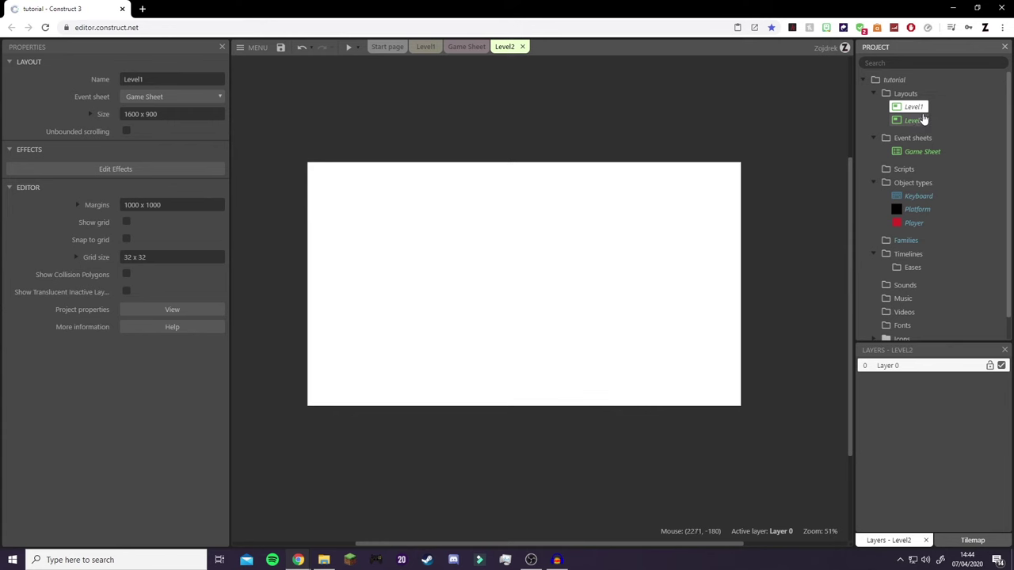
pyautogui.click(424, 46)
pyautogui.keyDown('ctrl'); pyautogui.scroll(2, 631, 249); pyautogui.keyUp('ctrl')
pyautogui.scroll(-1, 631, 249)
pyautogui.keyDown('ctrl'); pyautogui.scroll(-3, 645, 251); pyautogui.keyUp('ctrl')
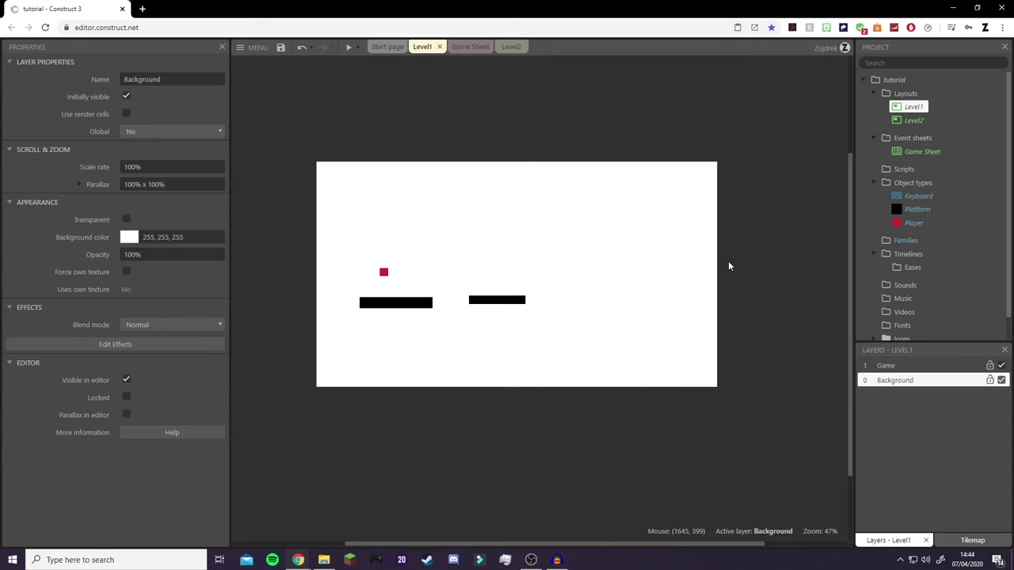
pyautogui.click(924, 120)
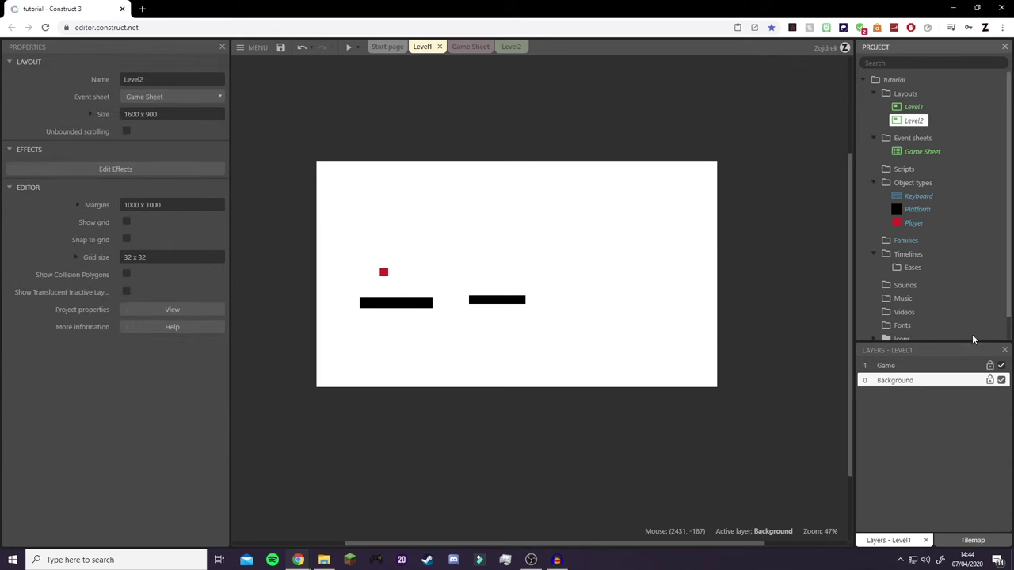
pyautogui.doubleClick(909, 120)
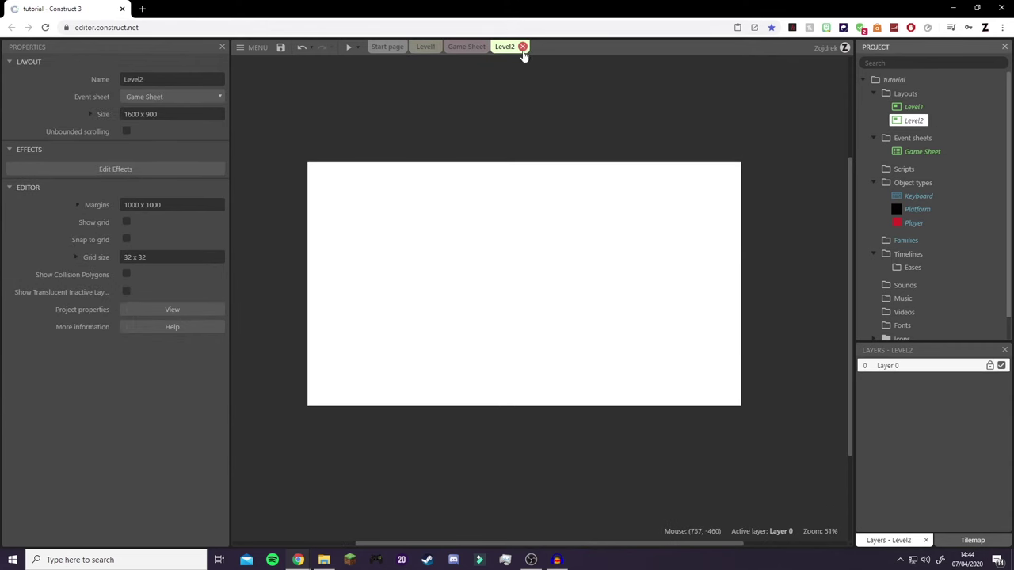
# Rename Level2's Layer 0 to Background
pyautogui.doubleClick(881, 367)
pyautogui.write('B')
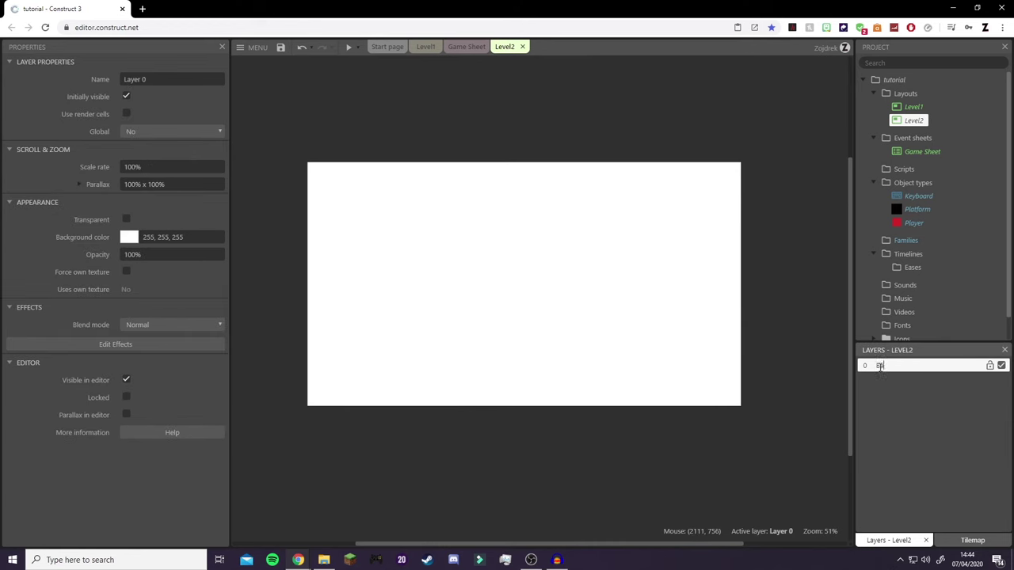
pyautogui.write('ackground')
pyautogui.press('Return')
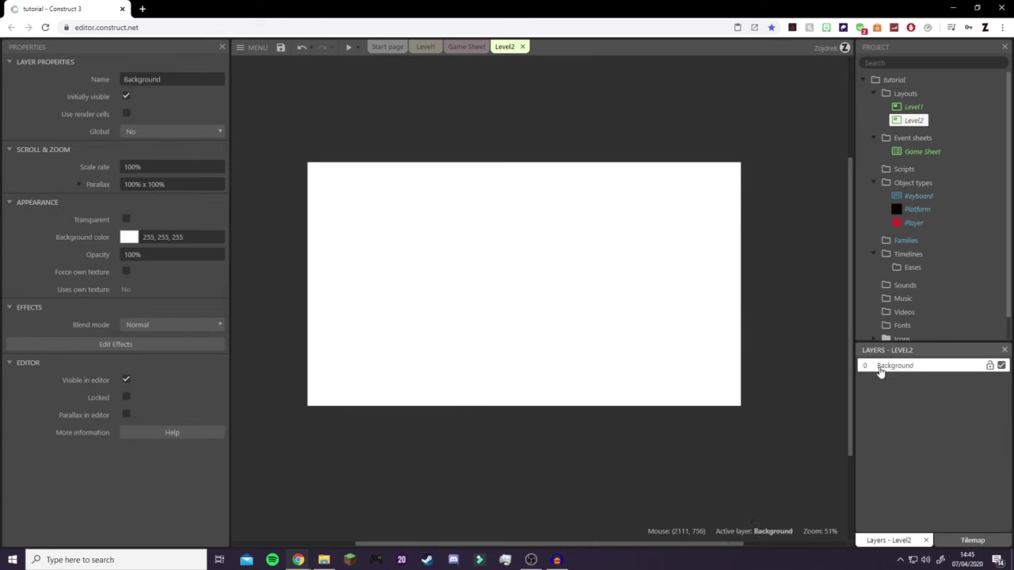
# Add a Game layer on top and place the red Player and a black Platform on it
pyautogui.rightClick(881, 370)
pyautogui.click(918, 377)
pyautogui.write('Game')
pyautogui.press('Return')
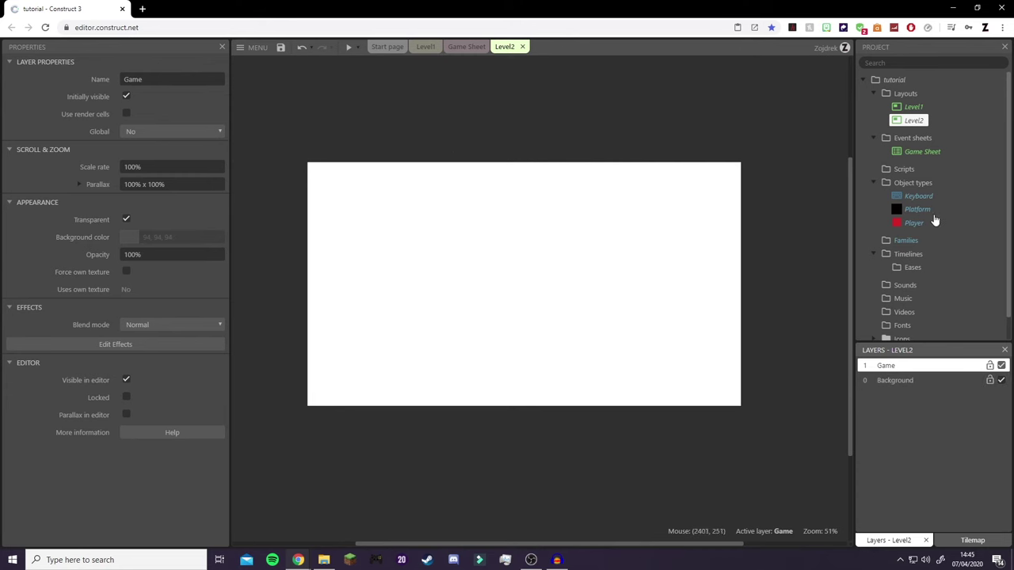
pyautogui.moveTo(921, 228); pyautogui.dragTo(380, 256)
pyautogui.moveTo(920, 210); pyautogui.dragTo(379, 300)
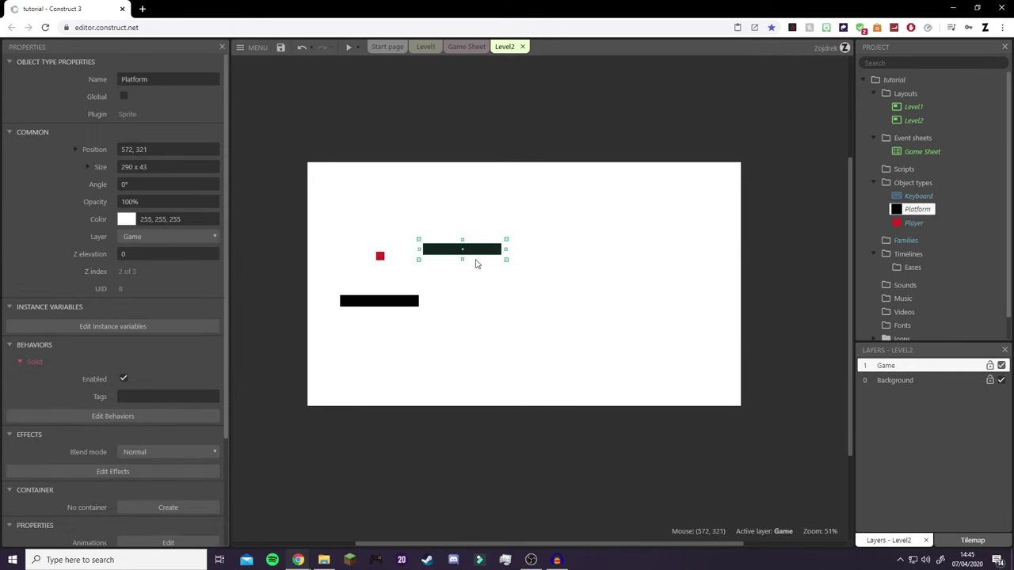